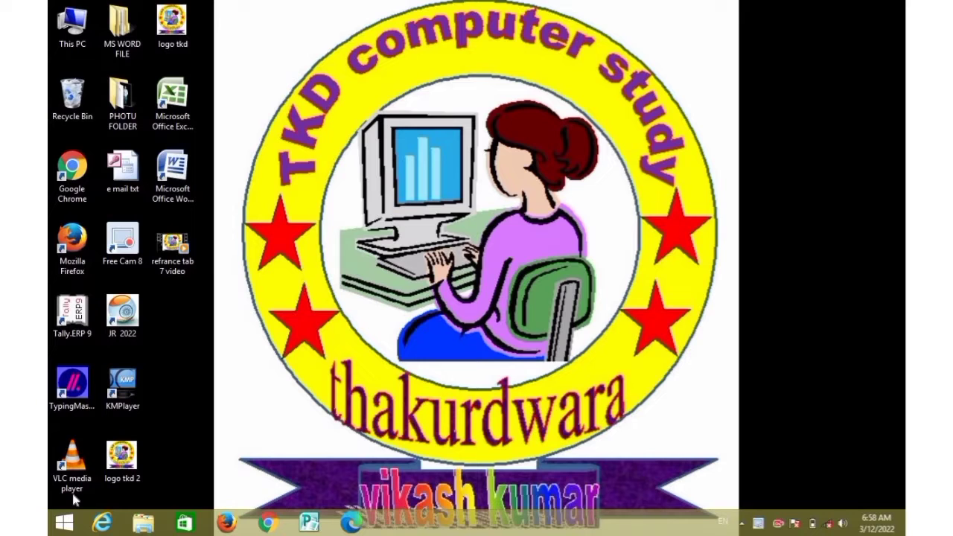
Launch Word from the Run box with winword to get a blank document
key(super+r)
key(Return)
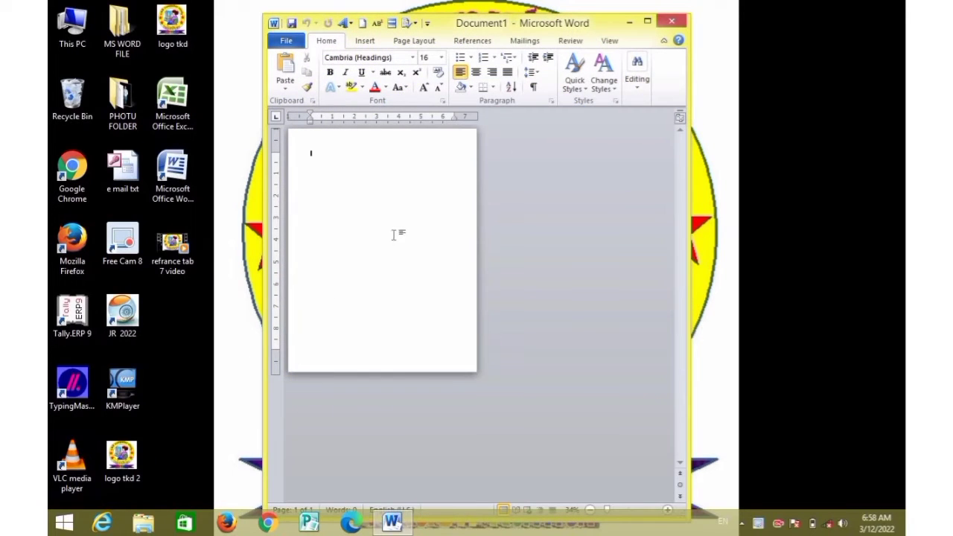
Maximize Word, show the References tab, and type Computer on the first line
click(644, 23)
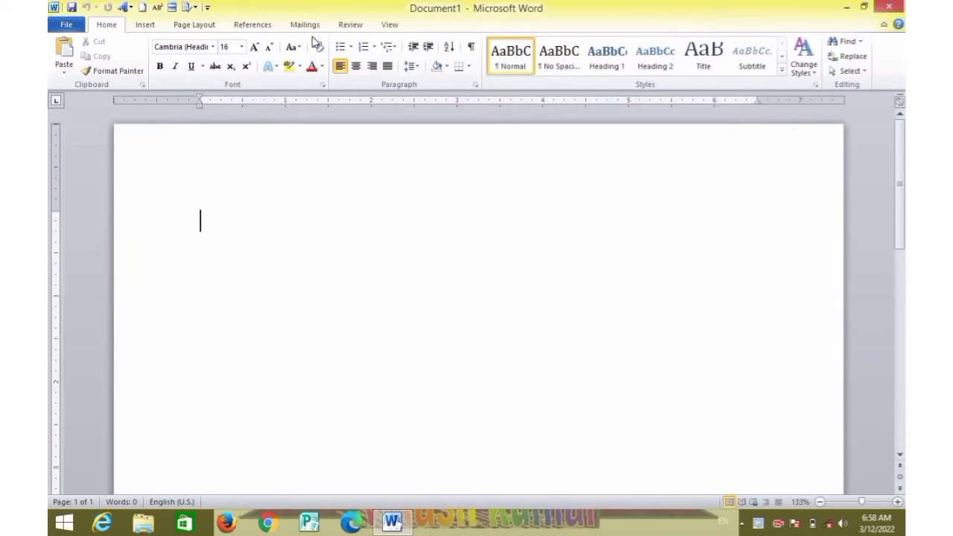
click(258, 25)
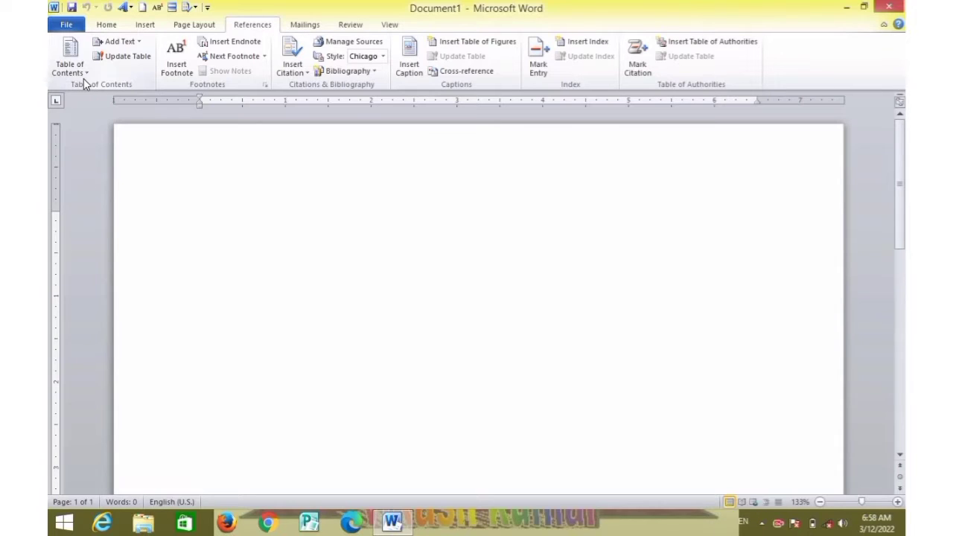
text(co)
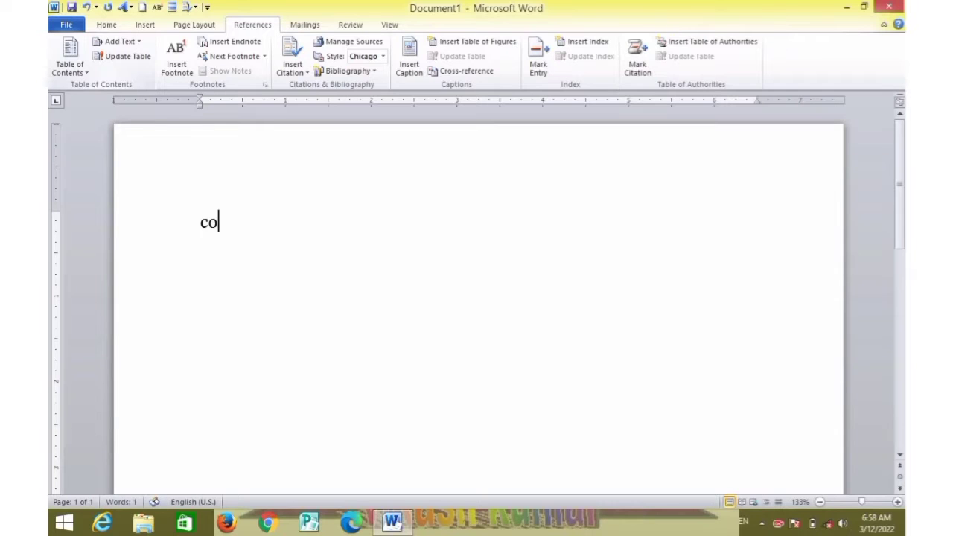
text(mputer)
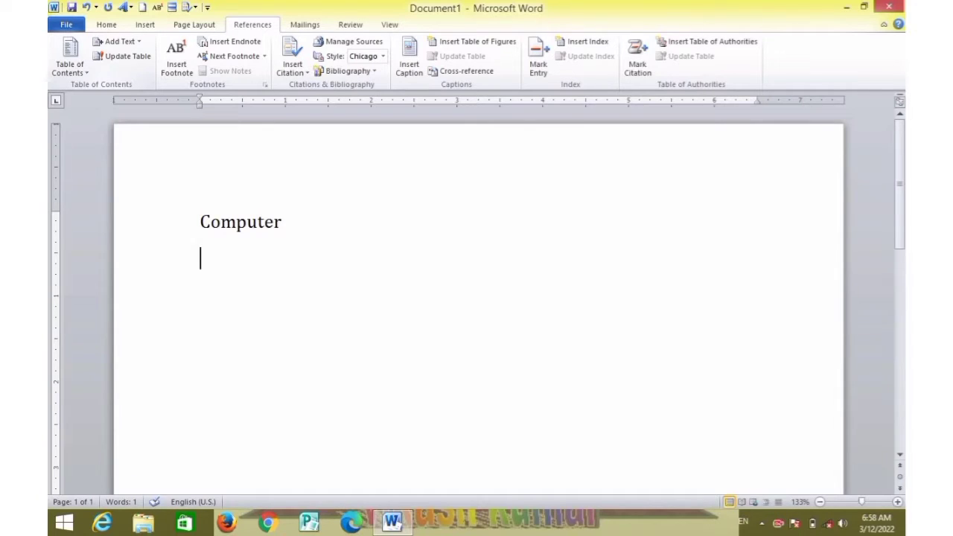
Generate sample paragraphs below Computer using =rand()
text(+ran)
text(d())
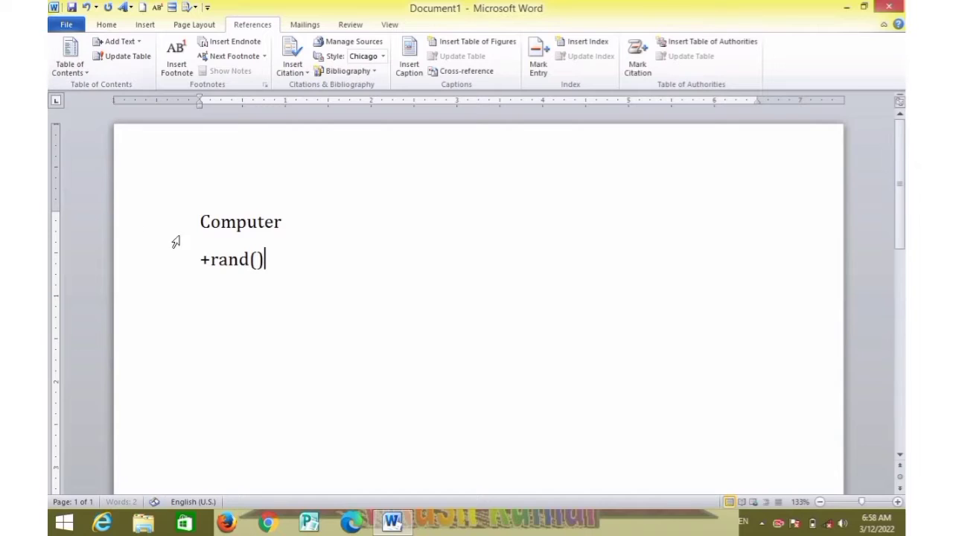
click(209, 258)
key(BackSpace)
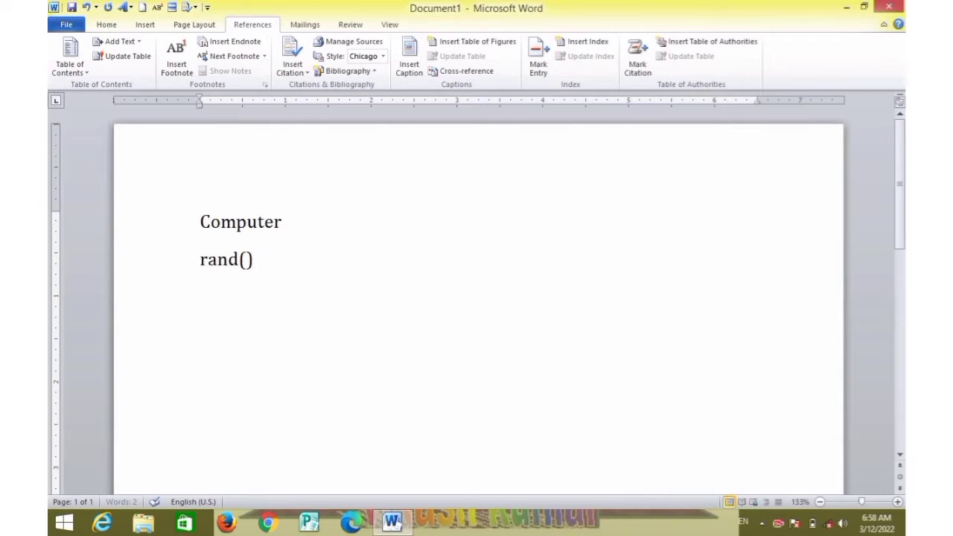
text(+)
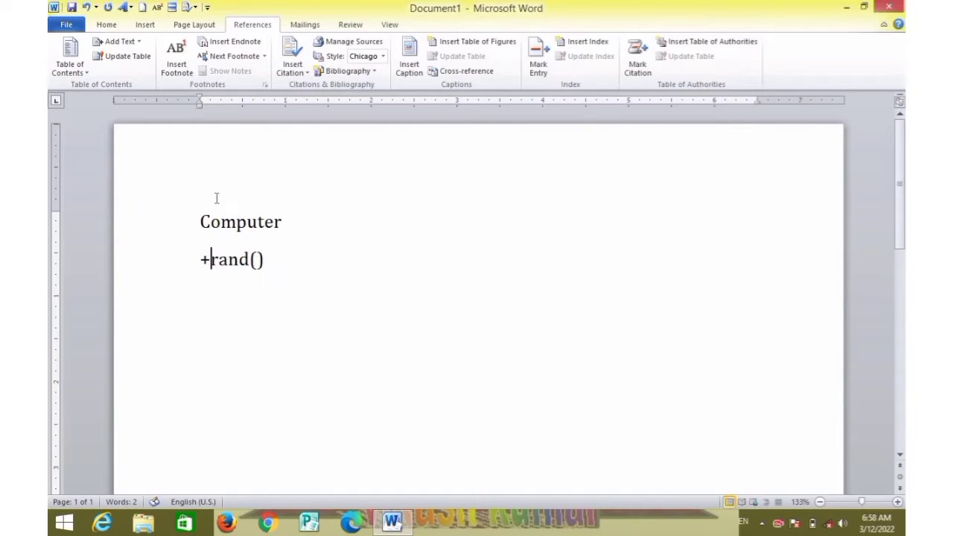
key(BackSpace)
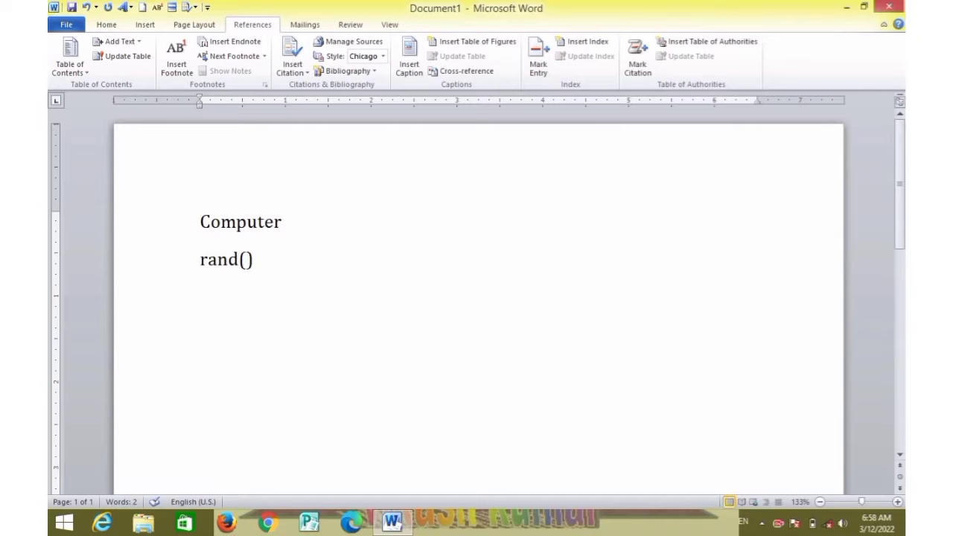
text(=)
click(268, 260)
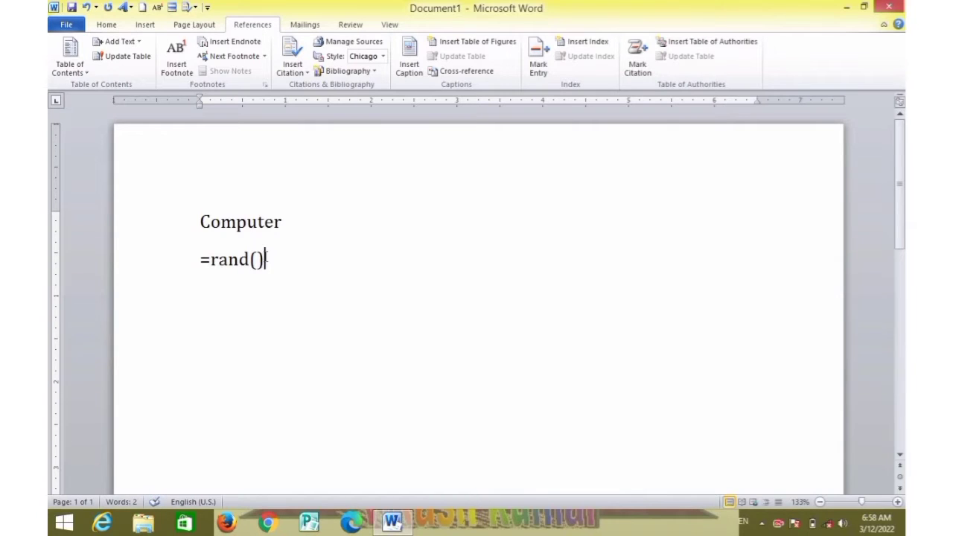
key(Return)
scroll(262, 260, down, 5)
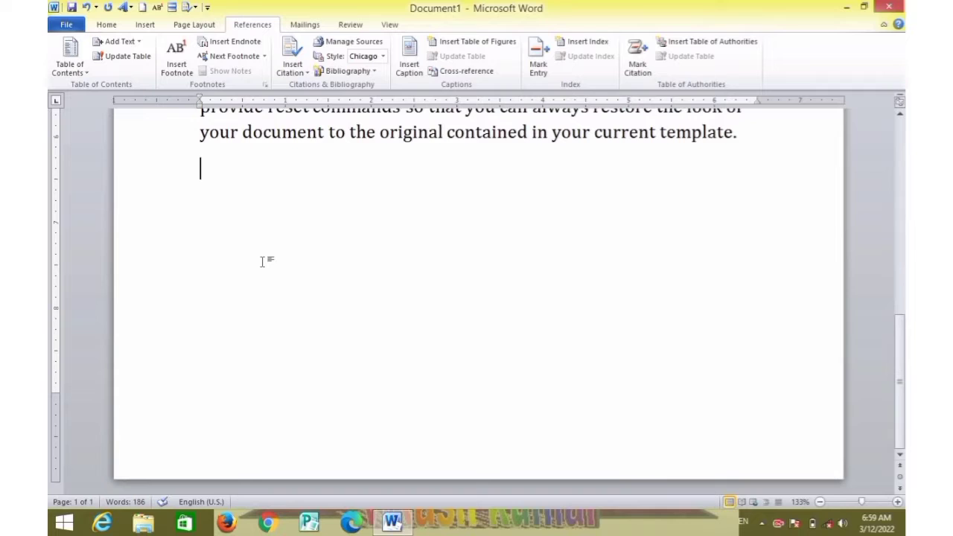
On a new page, add the heading Hardware followed by =rand() sample paragraphs
key(ctrl+Return)
scroll(261, 258, down, 4)
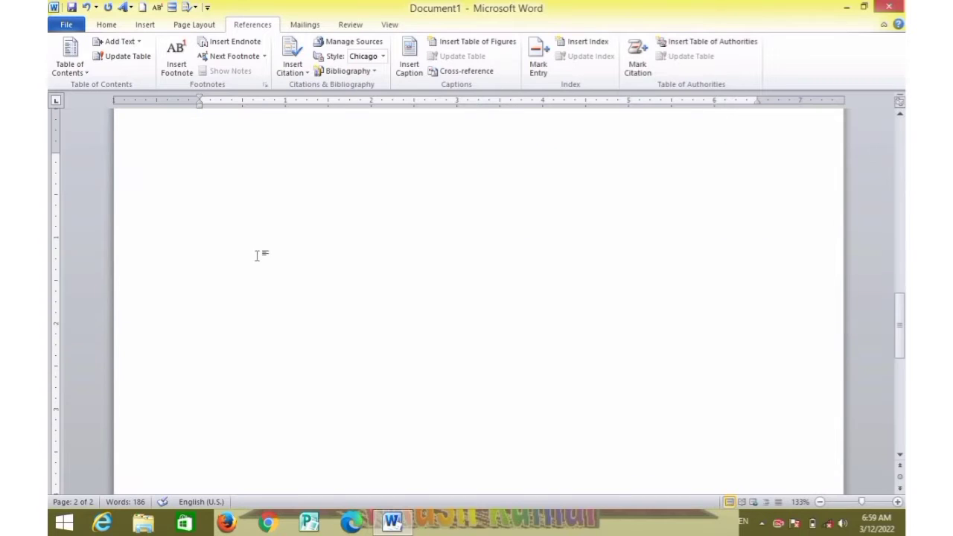
scroll(250, 245, up, 2)
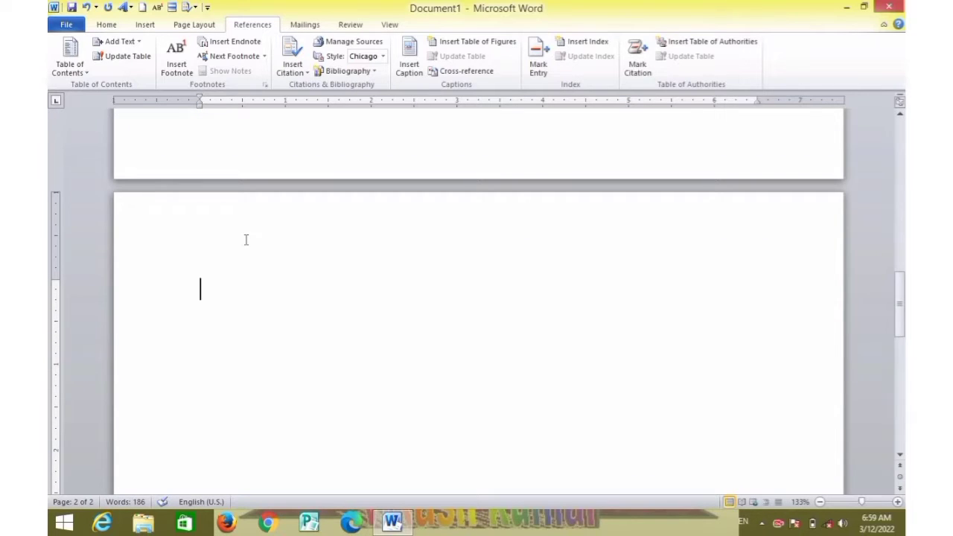
text(har)
text(dware)
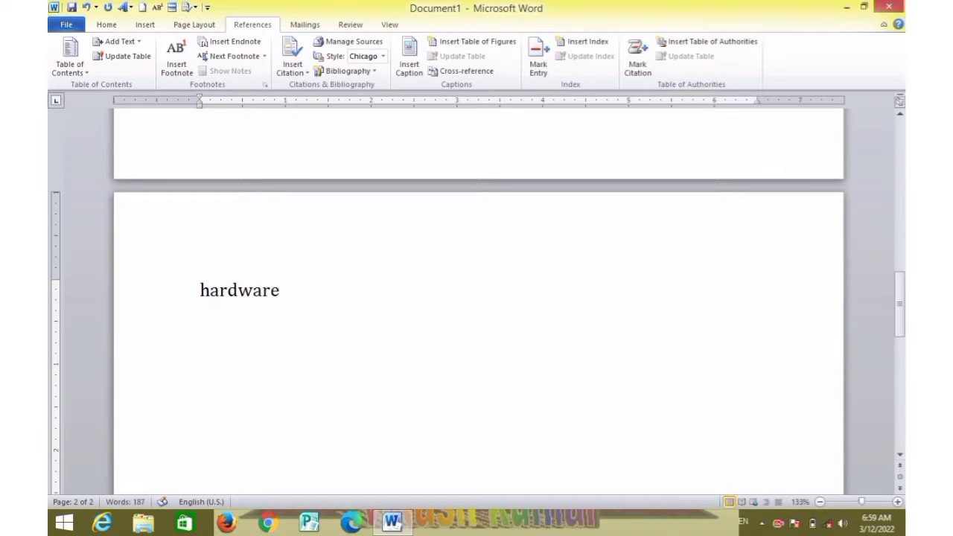
key(Return)
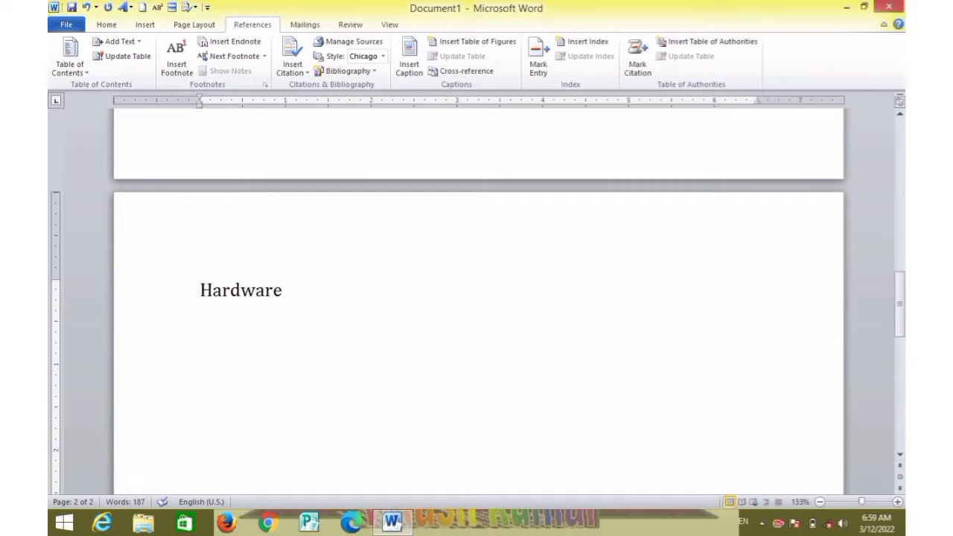
text(=)
text(ra)
text(nd())
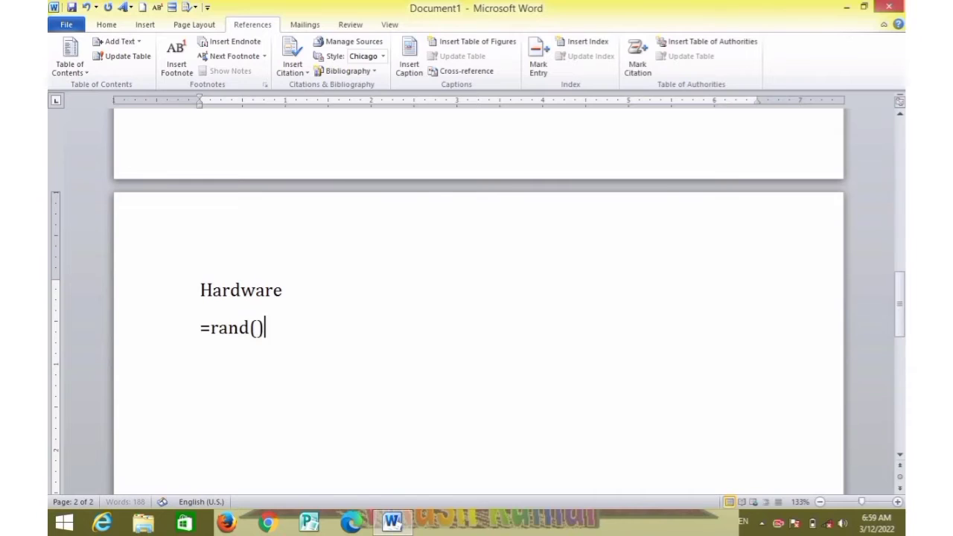
key(Return)
scroll(476, 298, down, 3)
scroll(476, 297, down, 1)
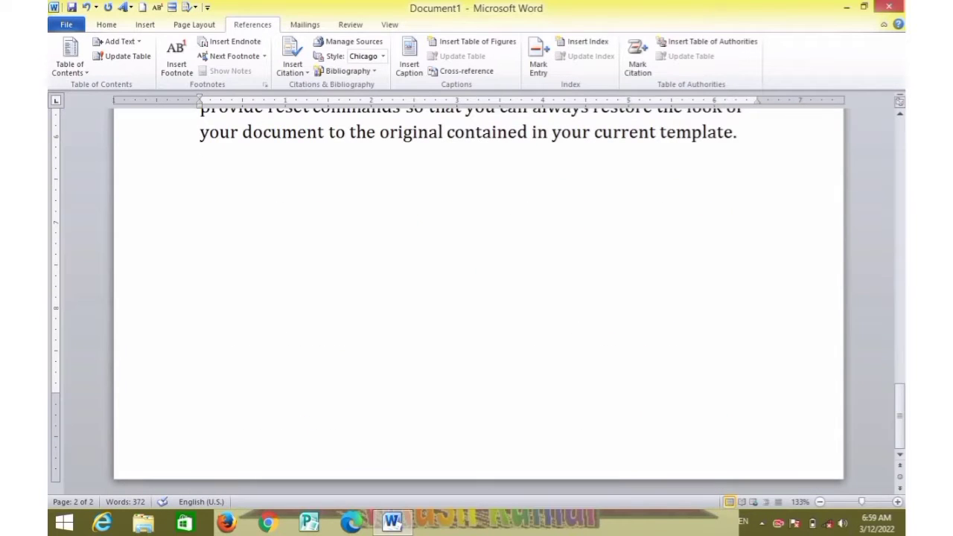
Start a third page filled with =rand() sample paragraphs
key(ctrl+Return)
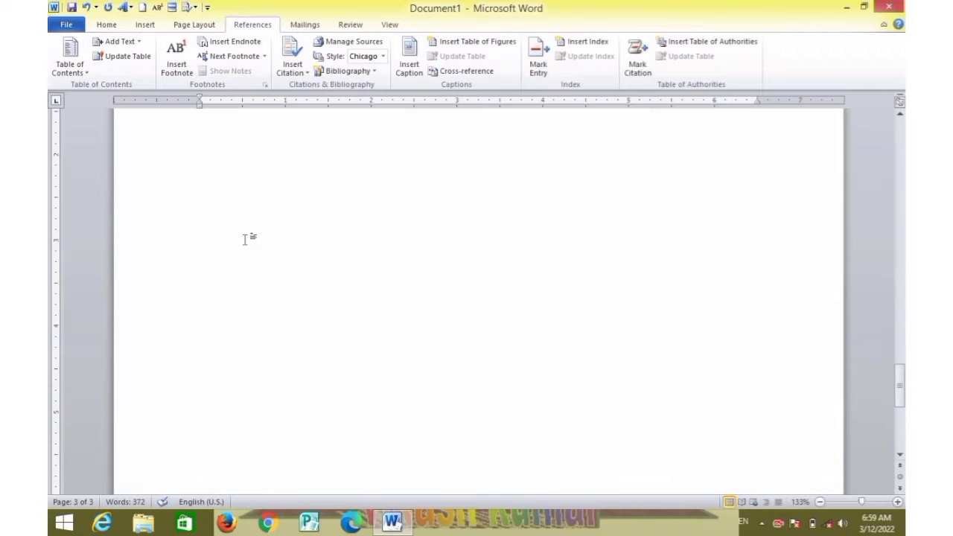
scroll(236, 250, up, 3)
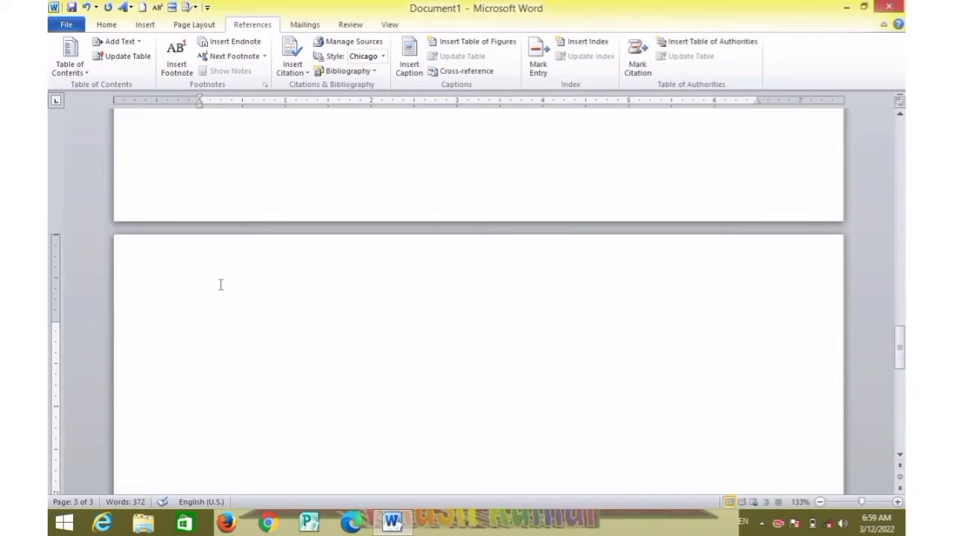
text(=ra)
text(nd())
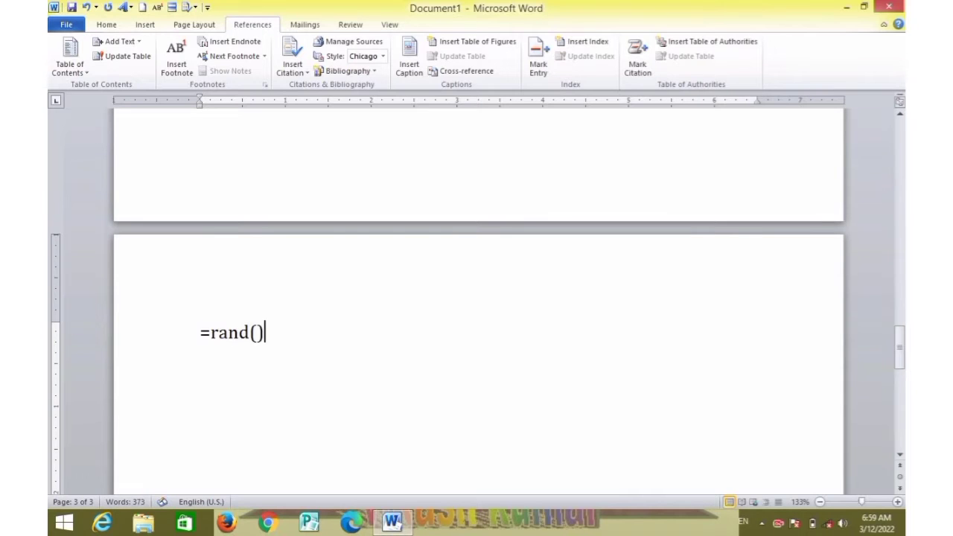
key(Return)
scroll(476, 298, down, 4)
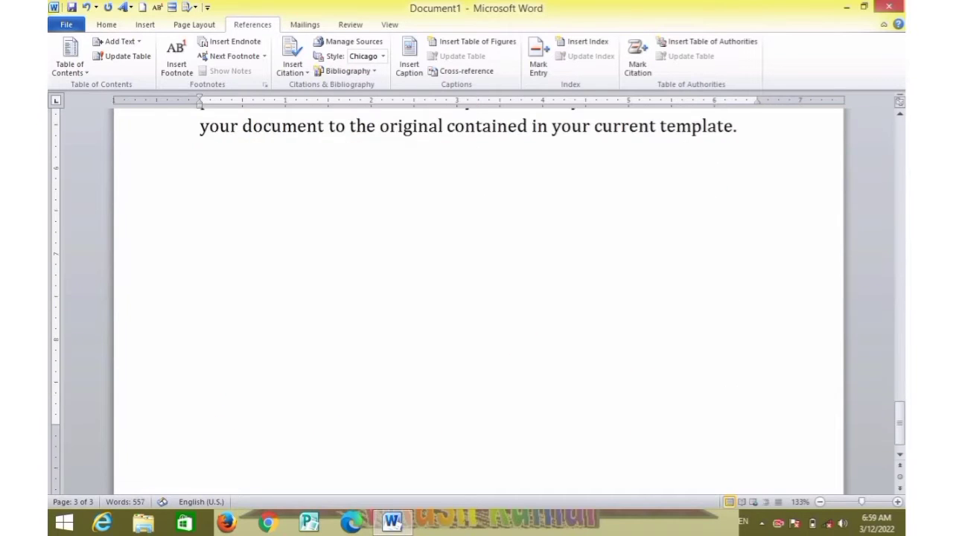
scroll(221, 300, down, 1)
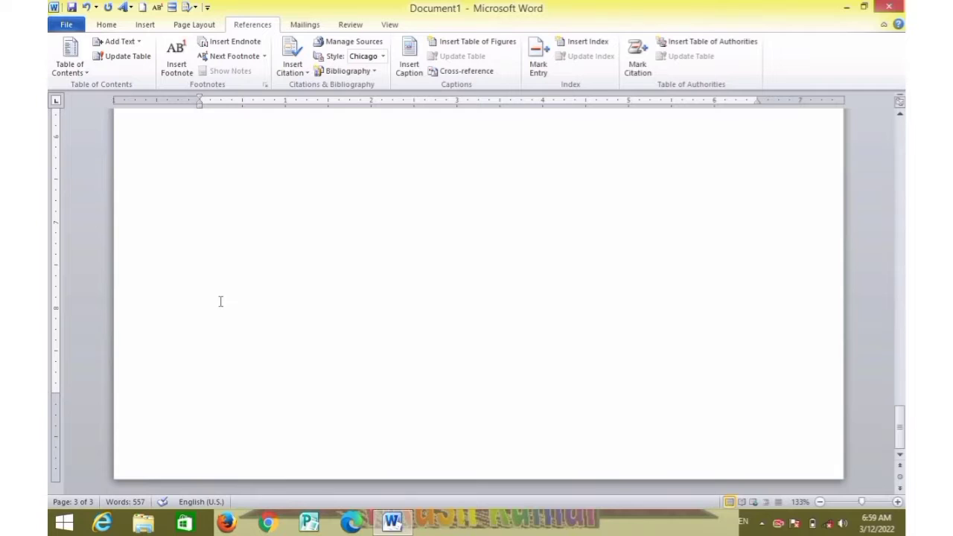
Add a blank fourth page with a page break
key(ctrl+Return)
scroll(220, 301, down, 3)
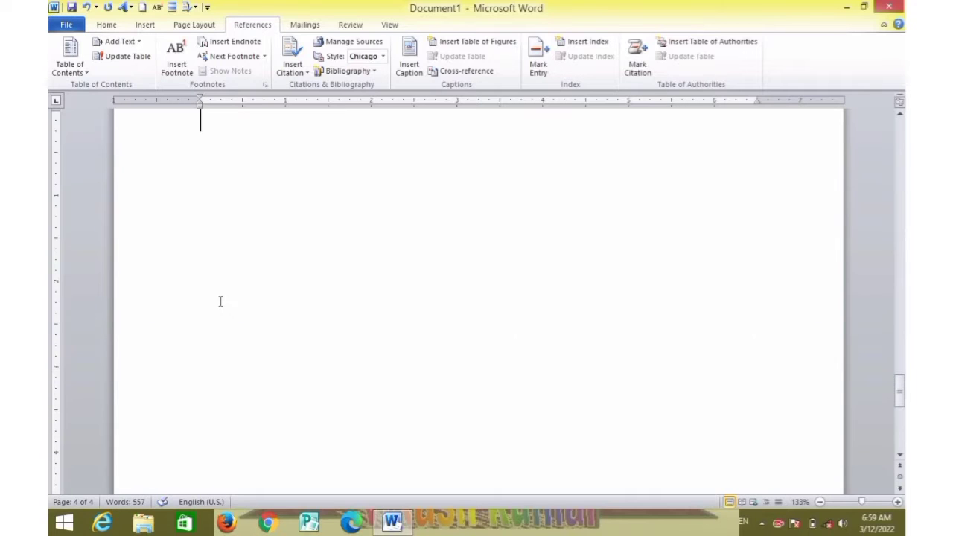
scroll(220, 300, up, 3)
scroll(220, 301, up, 5)
scroll(221, 300, up, 5)
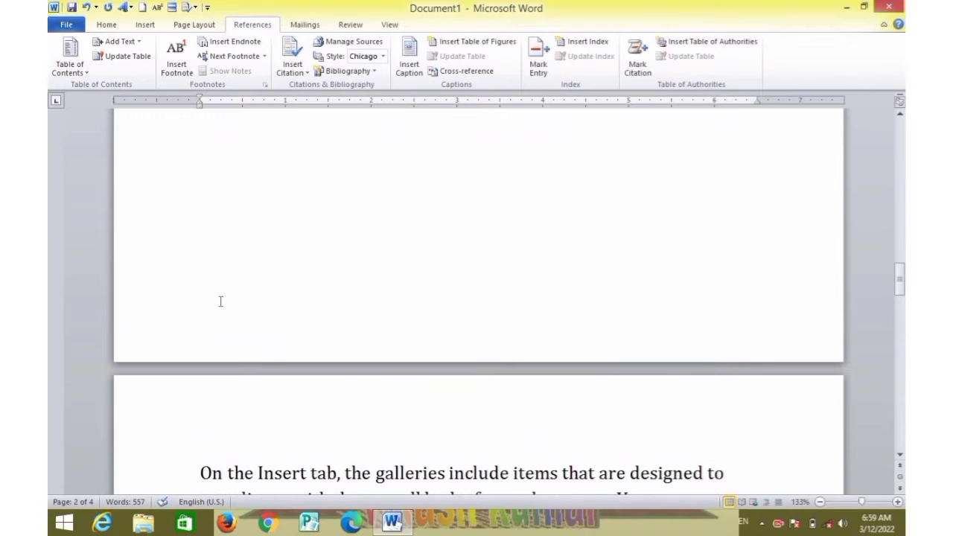
scroll(220, 301, up, 5)
scroll(220, 300, up, 4)
scroll(220, 301, up, 3)
scroll(220, 301, up, 1)
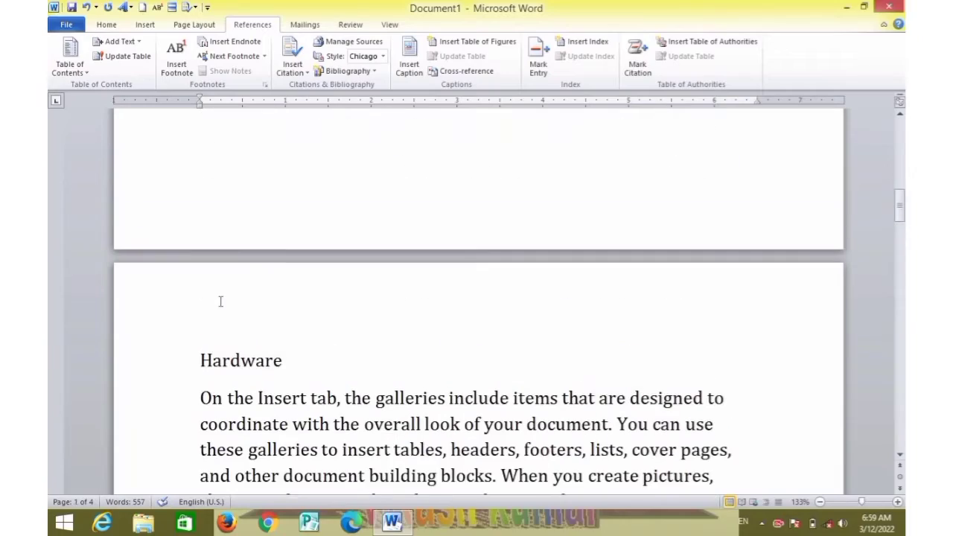
scroll(221, 301, up, 5)
scroll(221, 300, up, 4)
scroll(220, 301, up, 3)
scroll(220, 301, down, 2)
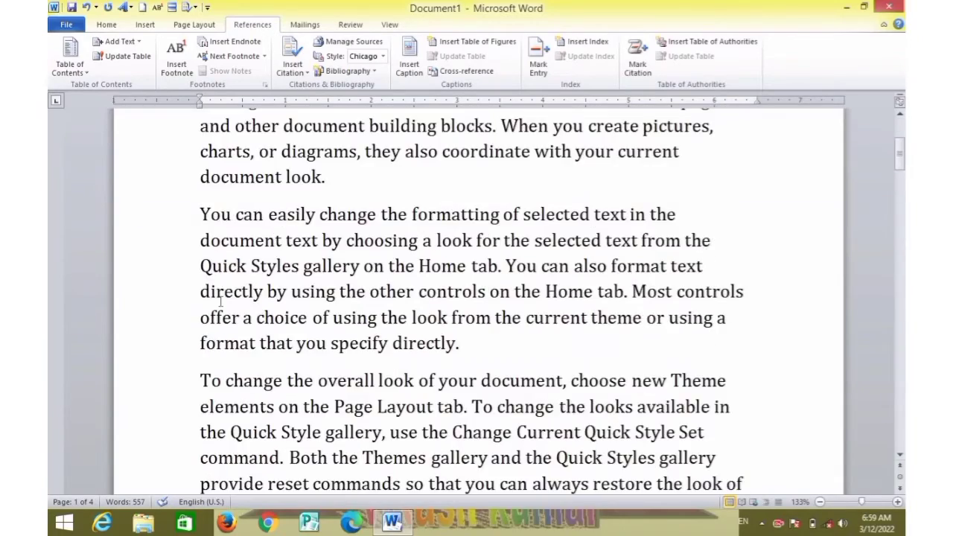
scroll(220, 301, down, 3)
scroll(220, 300, down, 3)
scroll(221, 300, down, 3)
scroll(220, 301, down, 3)
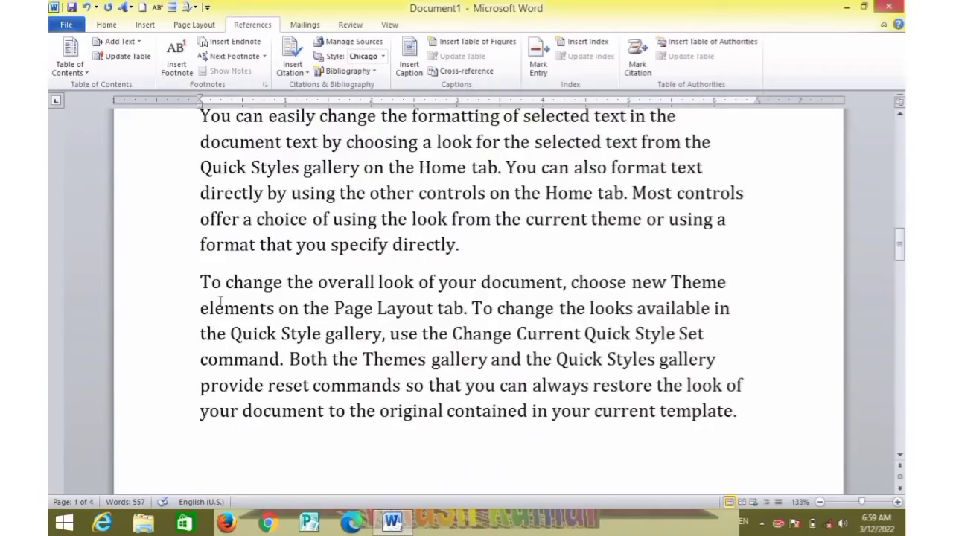
scroll(221, 301, up, 7)
scroll(220, 299, down, 3)
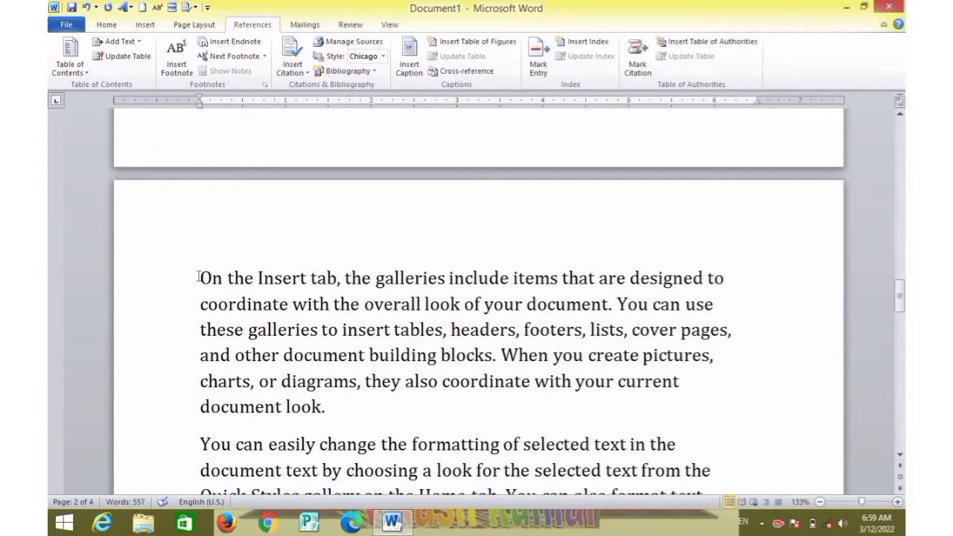
Insert a 'software' heading line above the 'On the Insert tab' paragraph
click(198, 277)
key(Return)
key(Up)
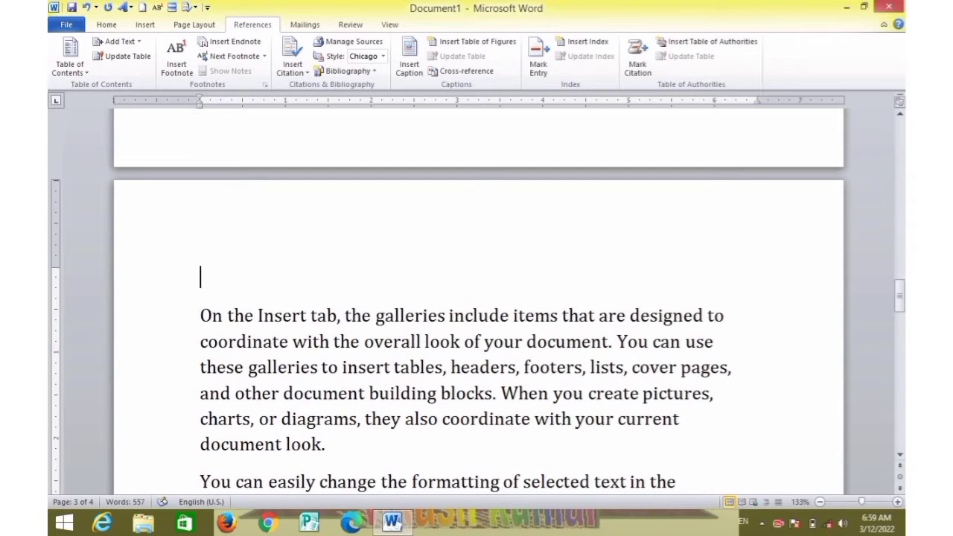
text(sof)
text(twar)
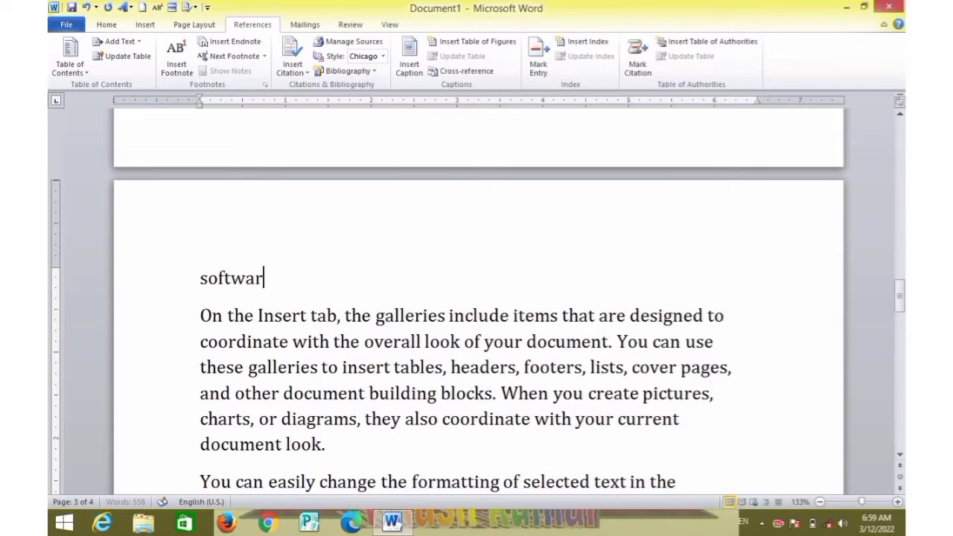
text(e)
On page 4, type the heading Mouse followed by =rand() sample paragraphs
scroll(202, 273, down, 9)
scroll(201, 272, down, 3)
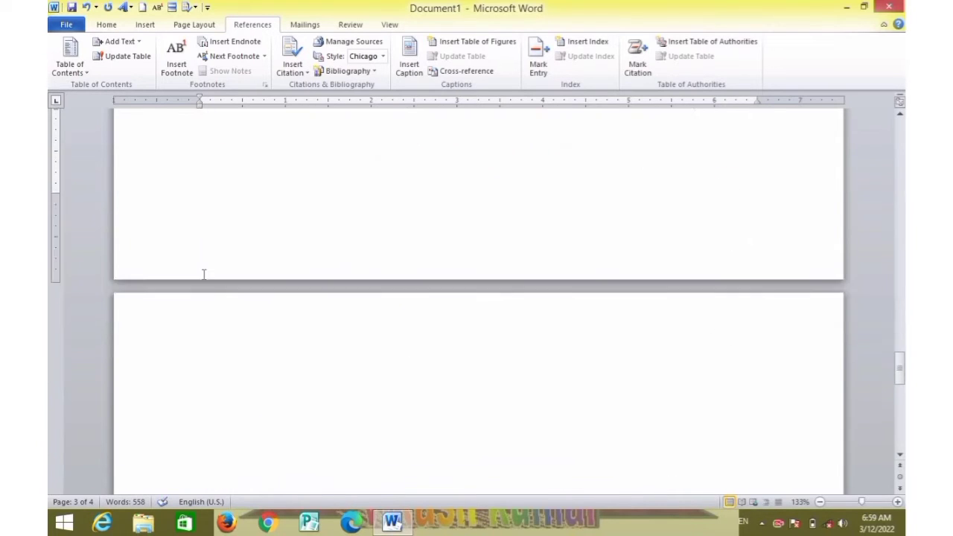
scroll(202, 272, down, 2)
click(198, 260)
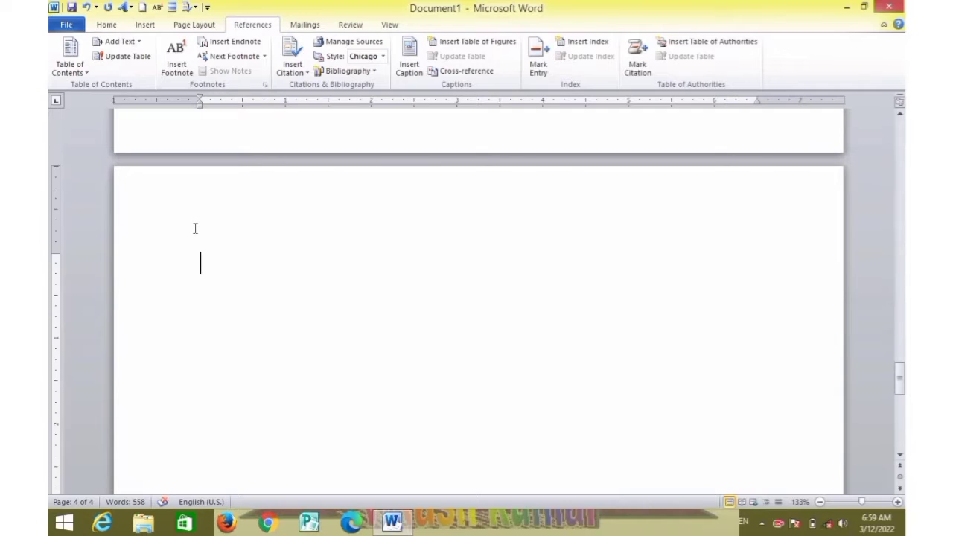
text(mo)
text(use)
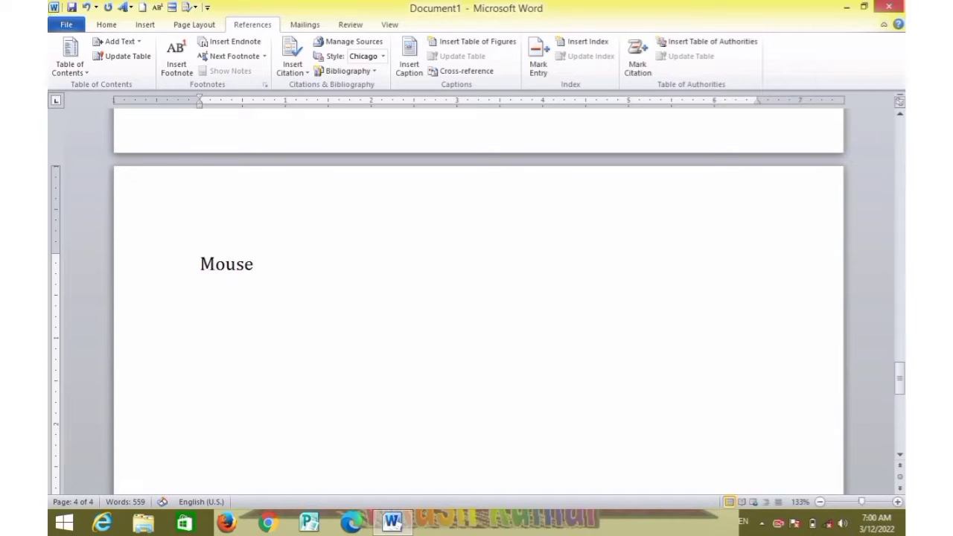
text( =)
text(rand)
text(())
key(Return)
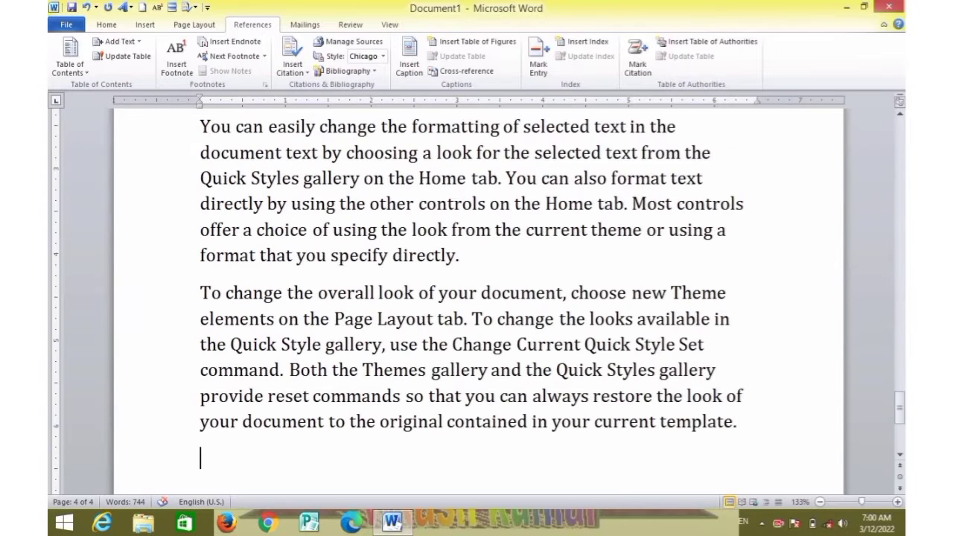
scroll(476, 298, up, 2)
scroll(476, 298, up, 3)
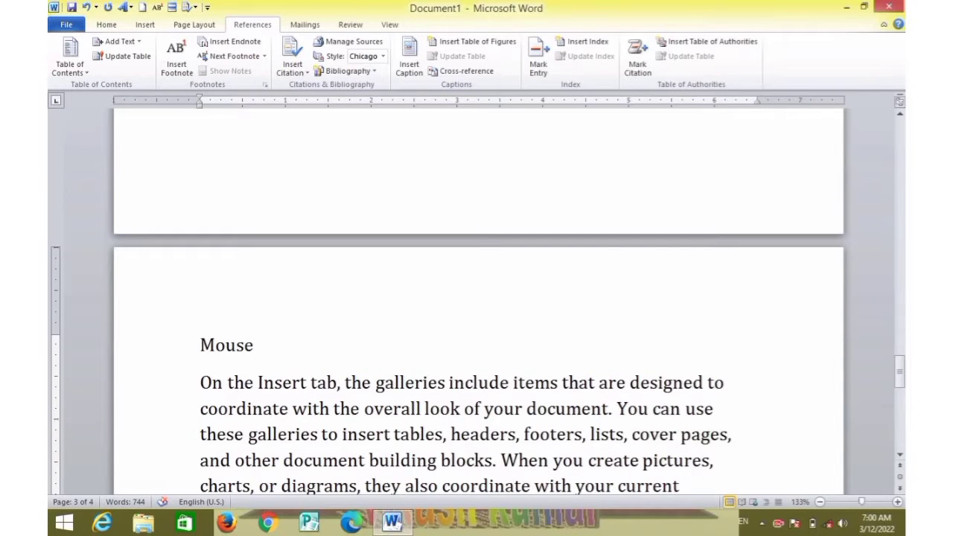
scroll(476, 298, up, 3)
scroll(476, 298, down, 10)
scroll(477, 298, up, 5)
scroll(477, 298, down, 1)
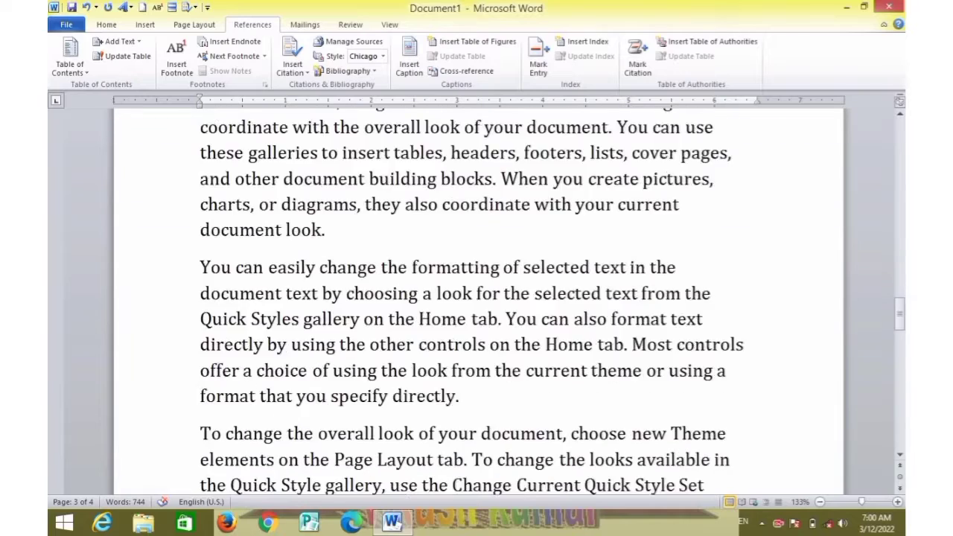
scroll(195, 231, up, 6)
scroll(195, 230, down, 4)
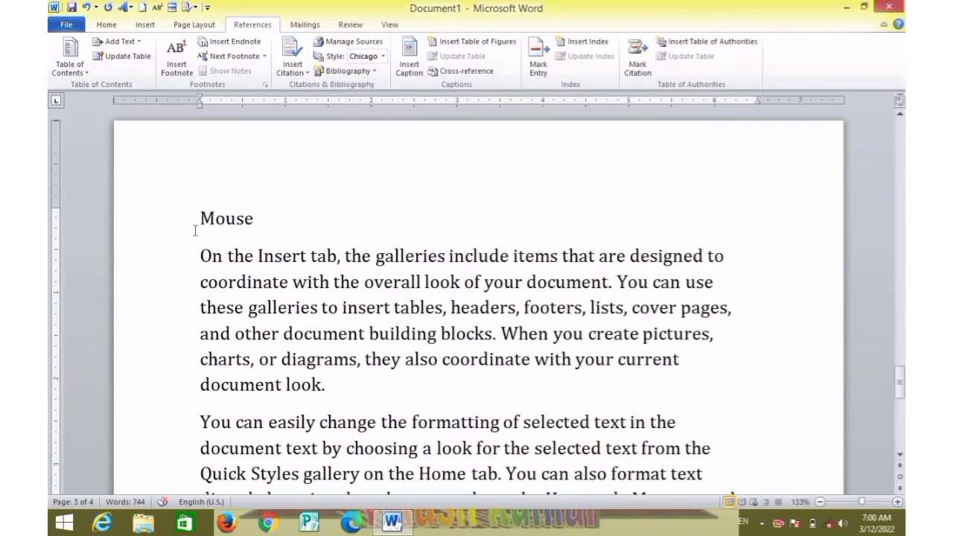
scroll(195, 230, up, 3)
scroll(195, 230, down, 9)
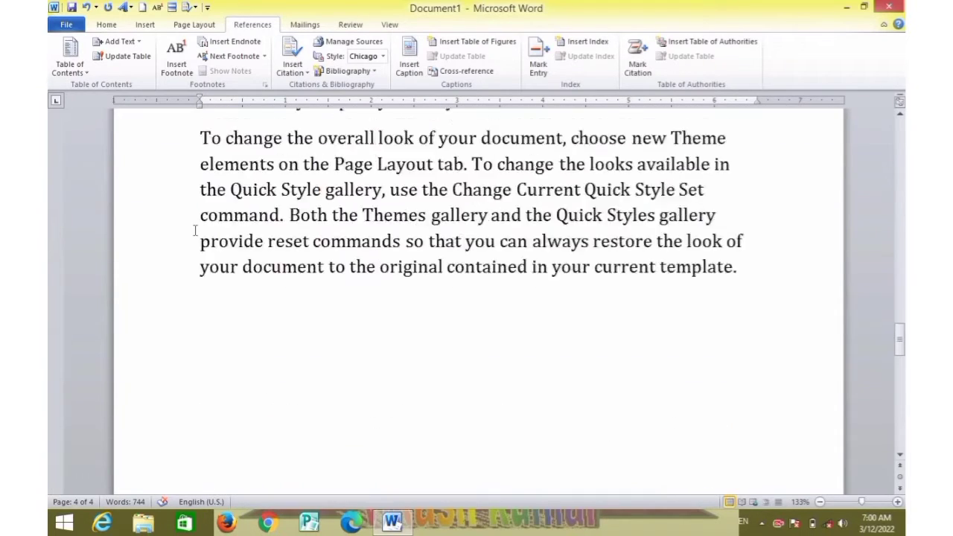
scroll(195, 231, down, 8)
scroll(194, 231, up, 8)
scroll(195, 231, up, 1)
scroll(195, 231, down, 5)
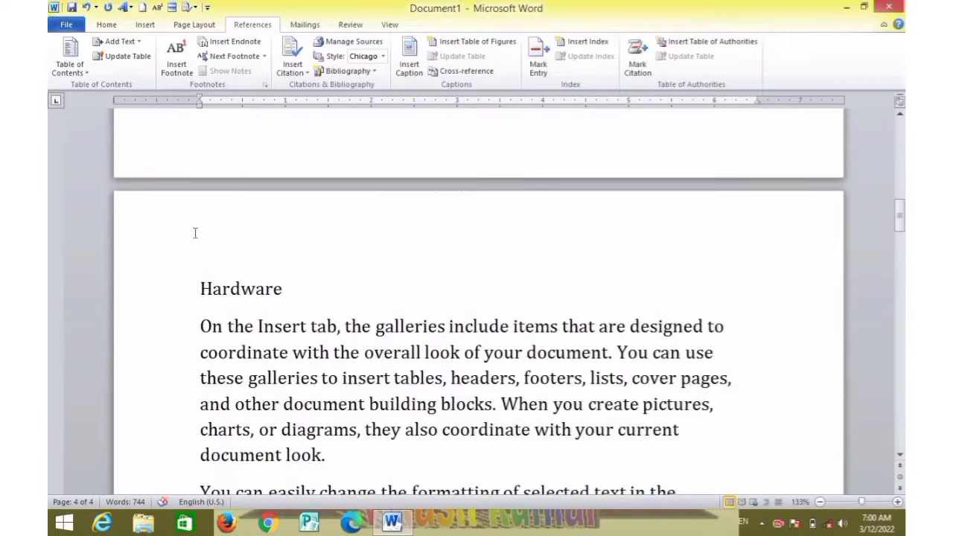
scroll(195, 231, up, 5)
scroll(195, 232, up, 6)
scroll(195, 232, up, 3)
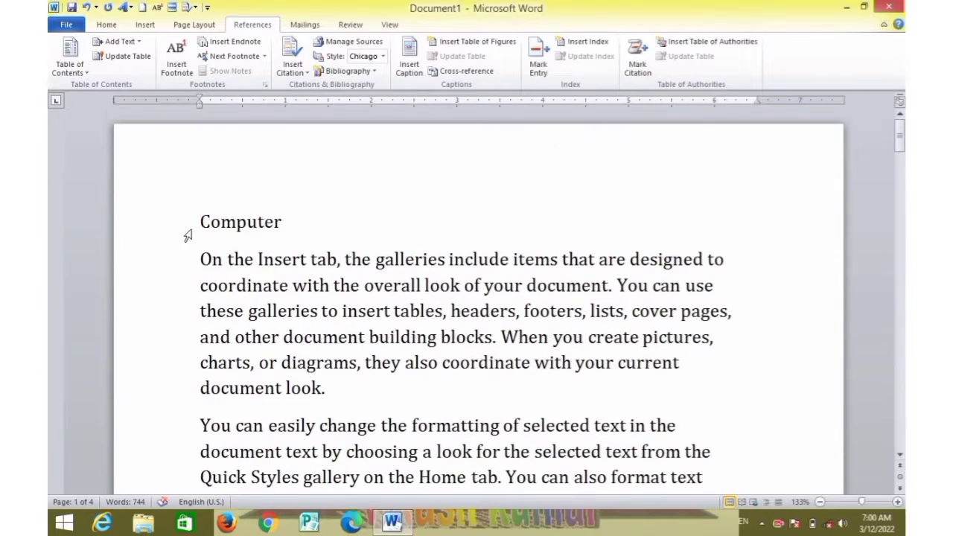
Set Computer as a Level 1 contents entry with Add Text
click(191, 220)
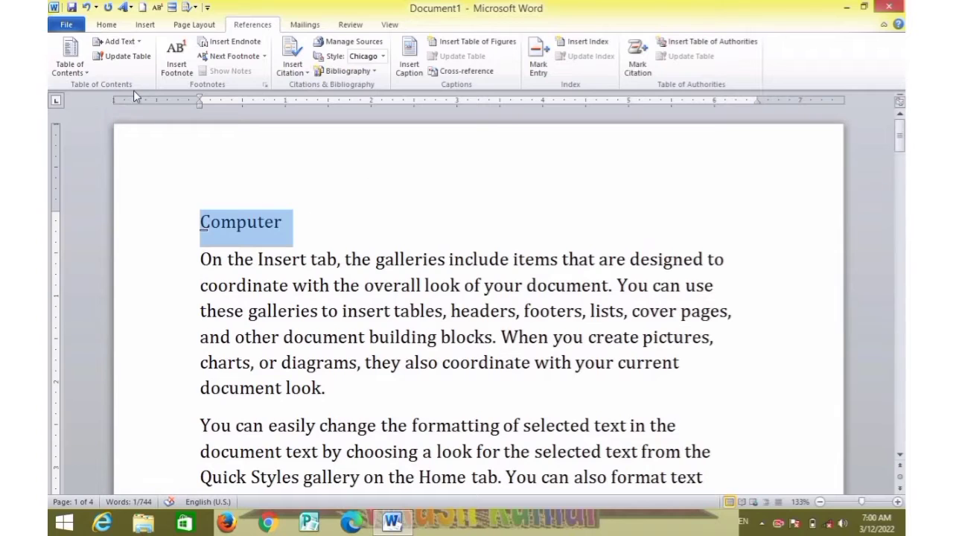
click(119, 41)
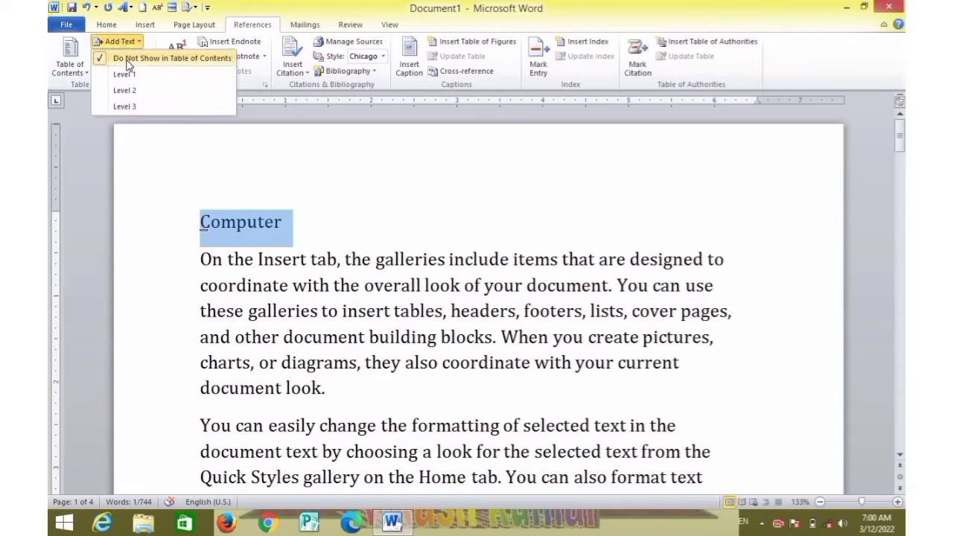
click(128, 74)
scroll(131, 90, down, 3)
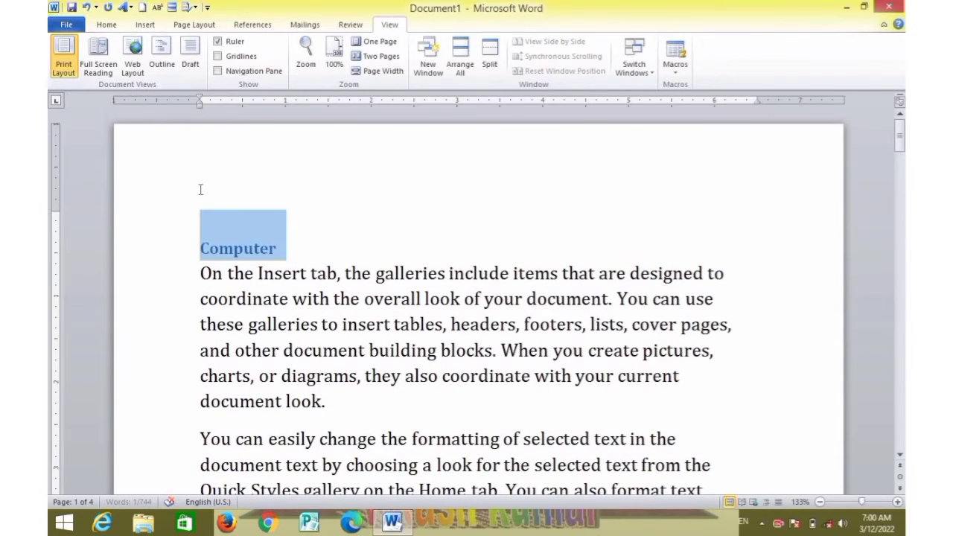
scroll(197, 187, down, 7)
scroll(201, 189, down, 5)
Set Hardware as a Level 2 contents entry
key(ctrl+Page_Down)
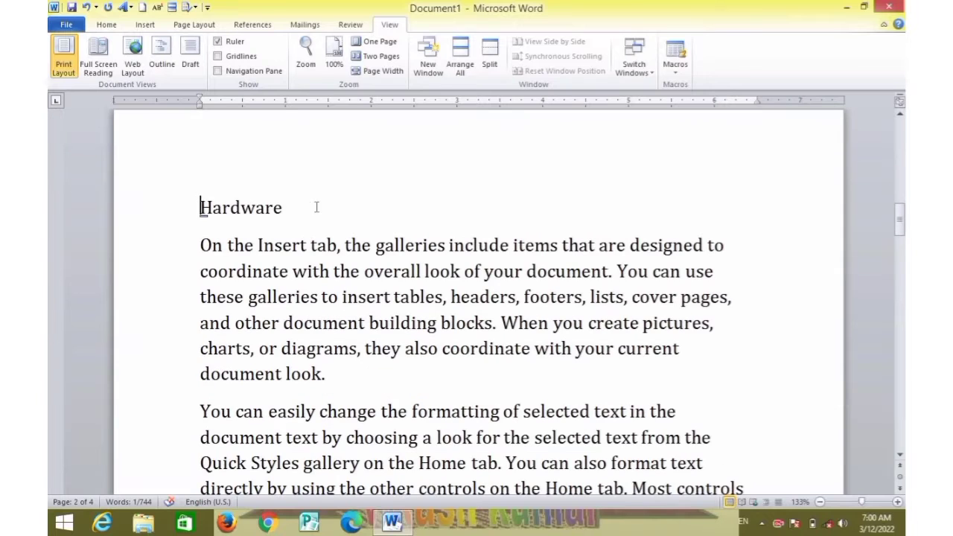
key(shift+Down)
click(252, 25)
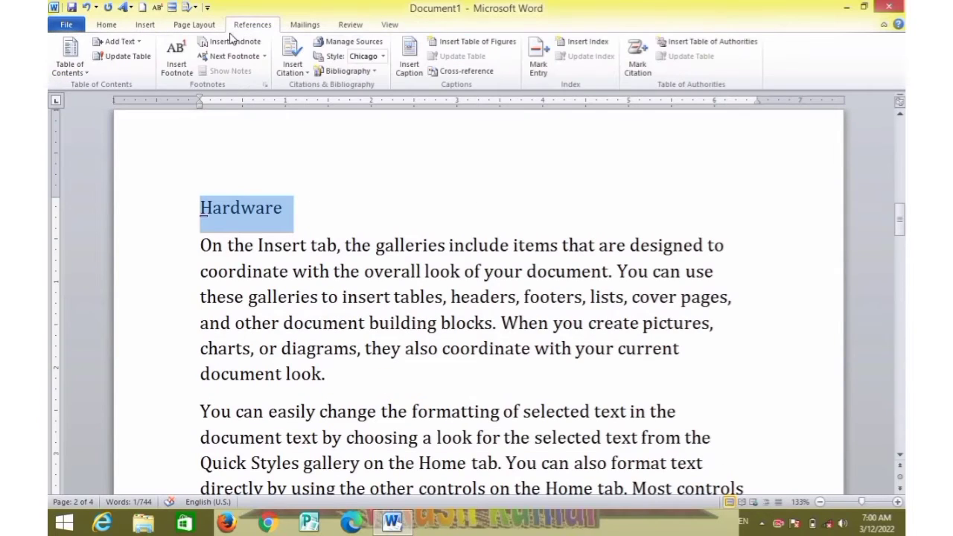
click(115, 42)
click(159, 111)
scroll(160, 116, down, 10)
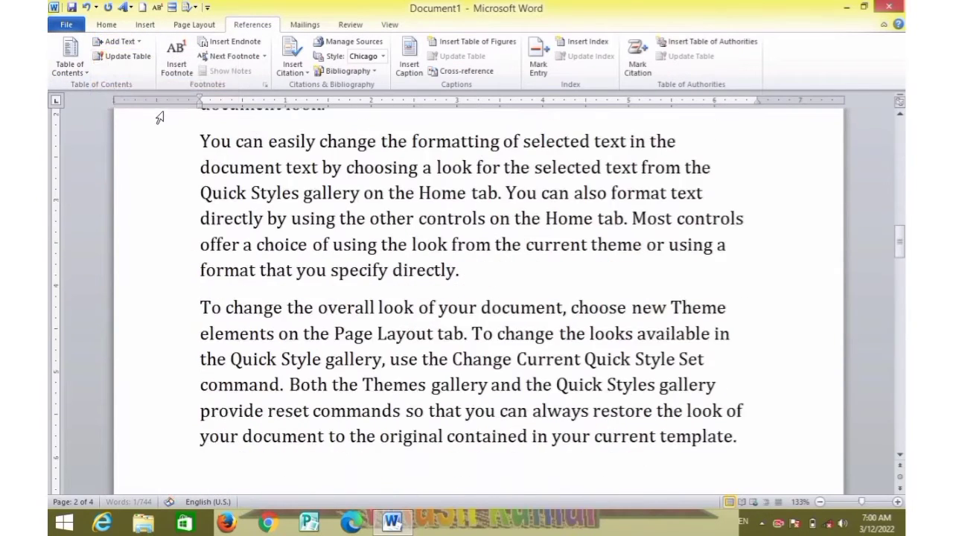
Set both software and Mouse as Level 3 contents entries
click(185, 155)
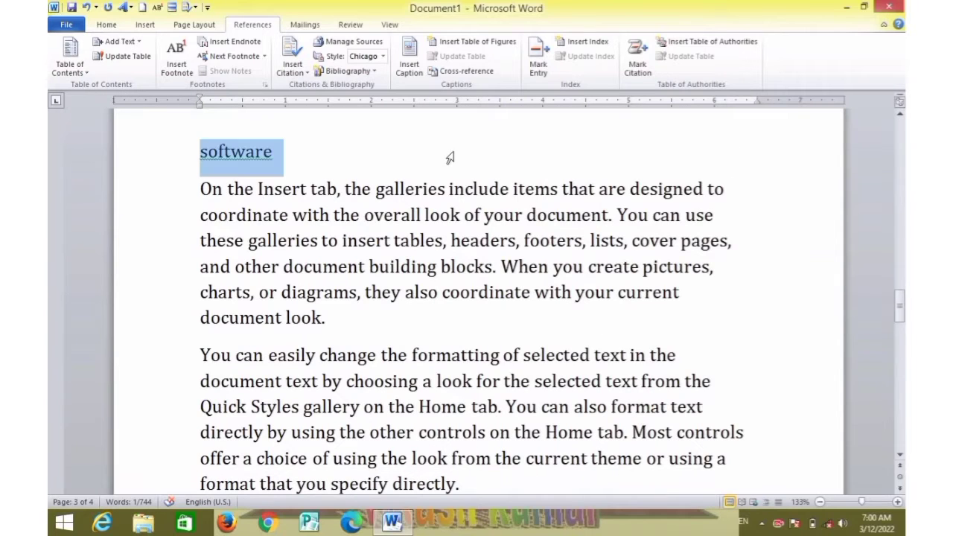
click(134, 42)
click(129, 106)
scroll(149, 108, down, 10)
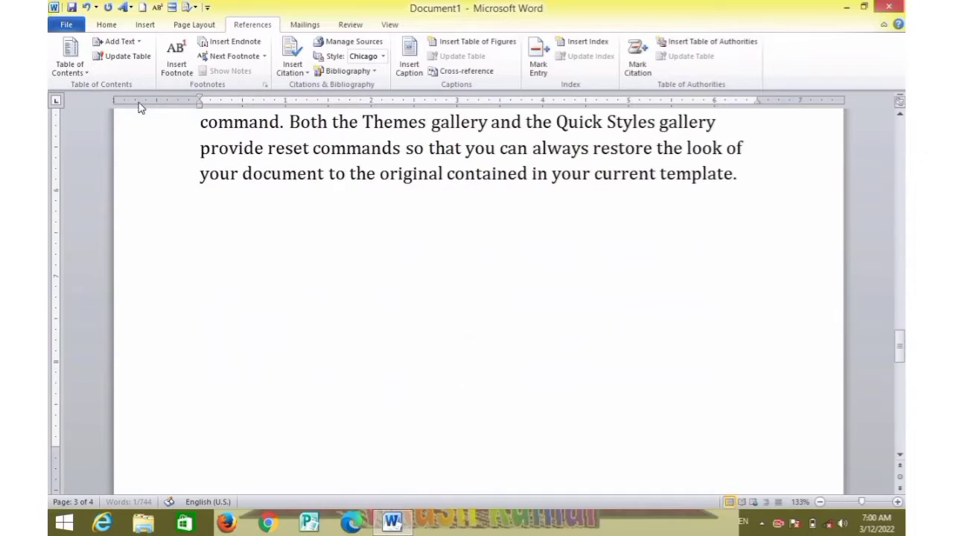
click(187, 137)
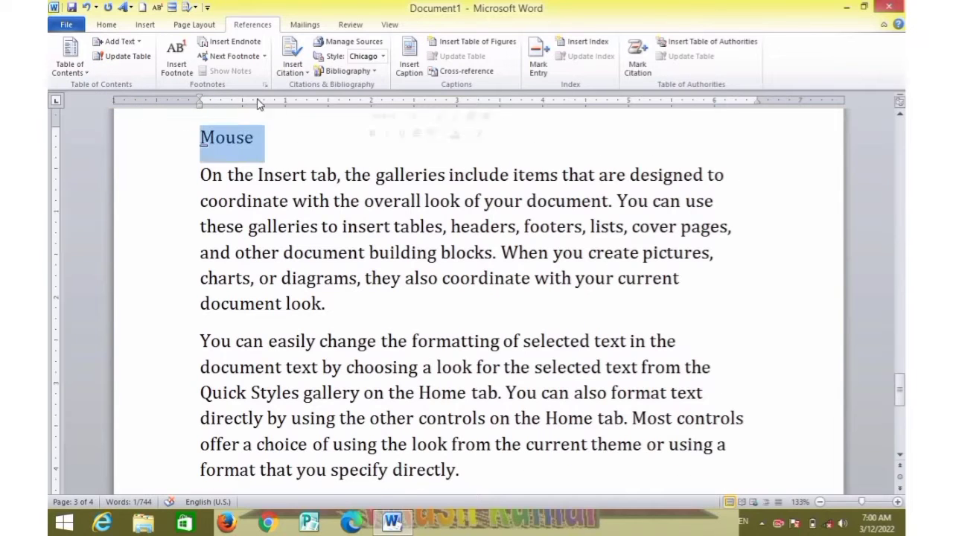
click(134, 42)
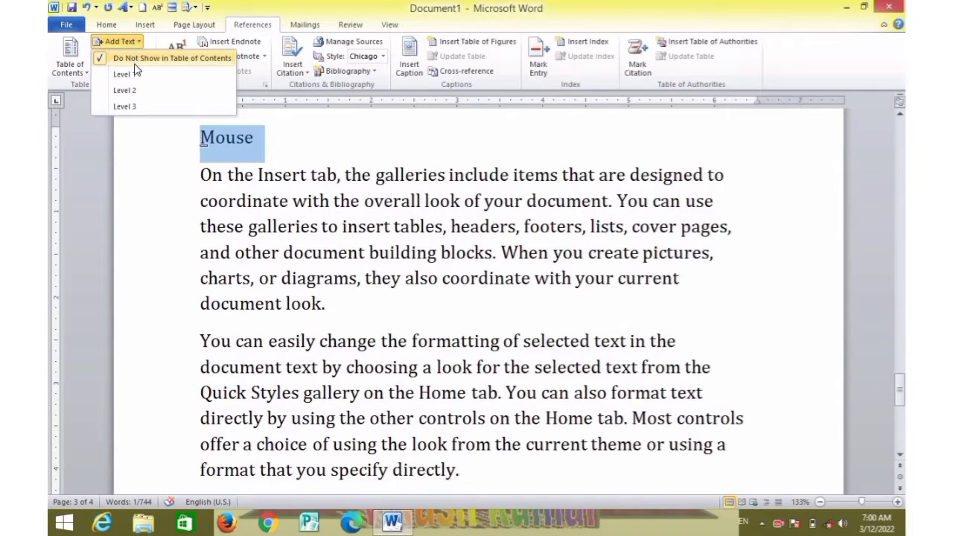
click(134, 106)
scroll(138, 129, down, 3)
scroll(138, 129, down, 3)
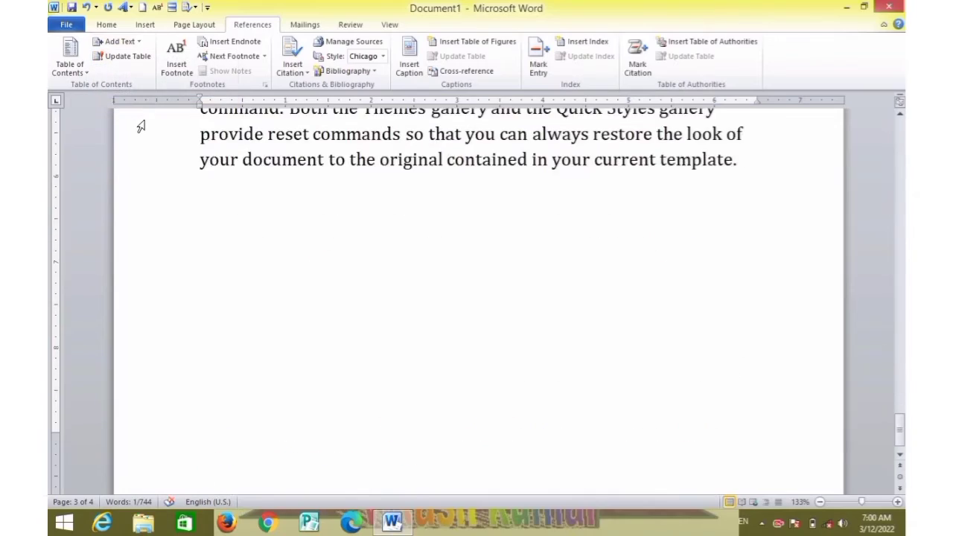
scroll(139, 128, up, 4)
scroll(141, 126, up, 5)
scroll(141, 126, down, 5)
scroll(141, 125, up, 2)
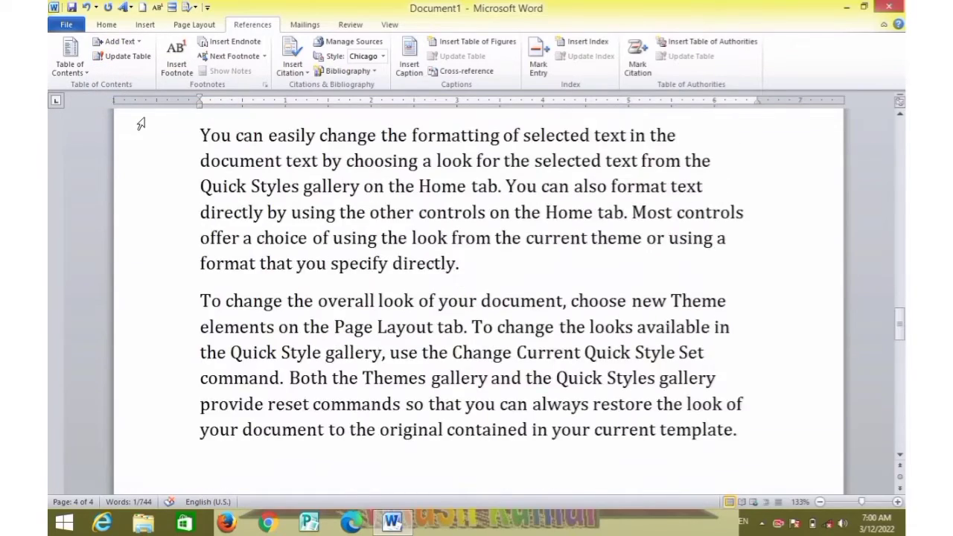
scroll(141, 125, down, 4)
scroll(141, 125, up, 3)
scroll(141, 124, down, 6)
scroll(140, 124, up, 3)
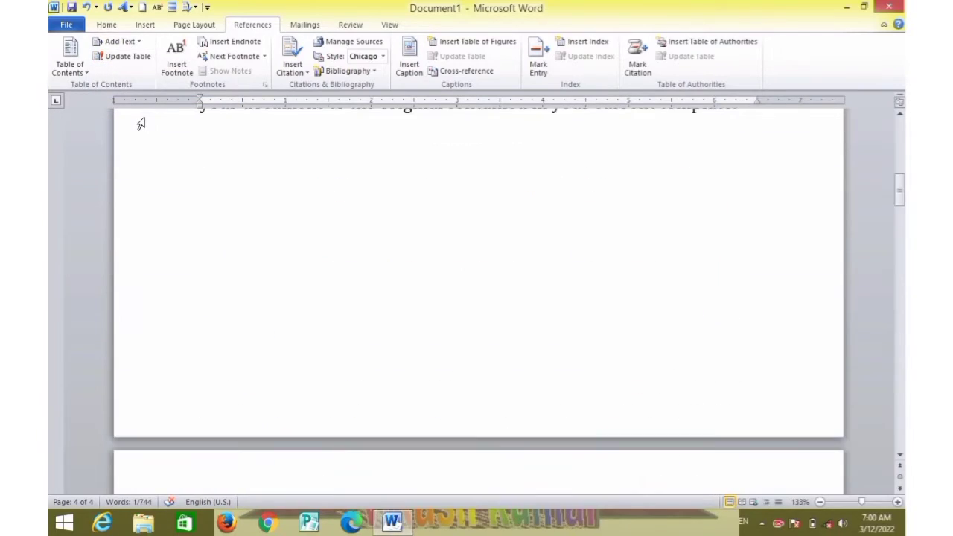
scroll(141, 124, up, 6)
scroll(141, 124, up, 2)
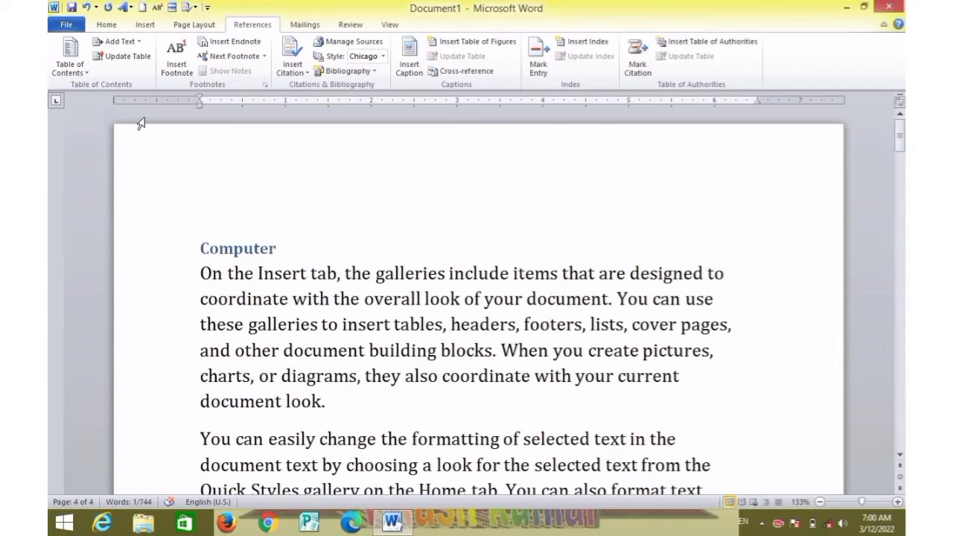
Insert a page break before the Computer heading, leaving a blank first page
click(177, 244)
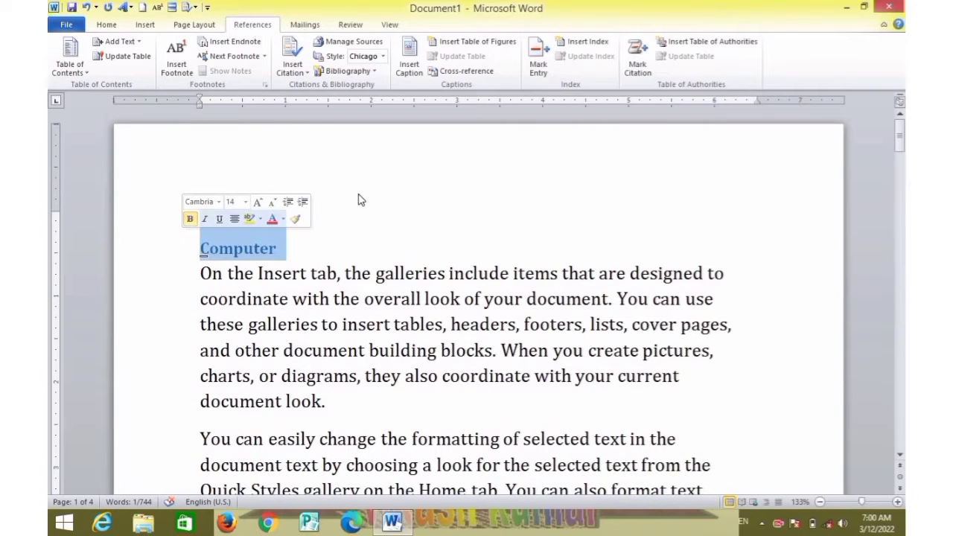
click(292, 196)
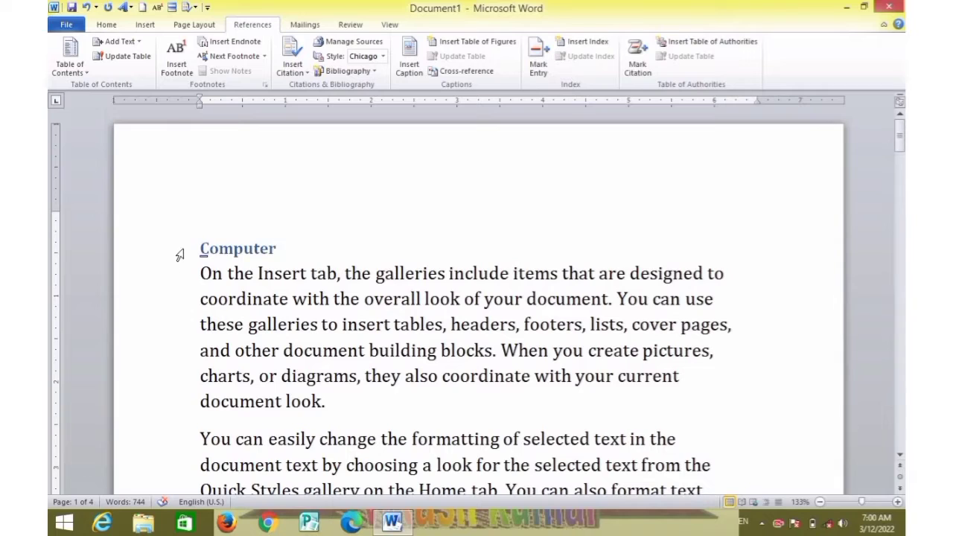
click(178, 253)
key(ctrl+Return)
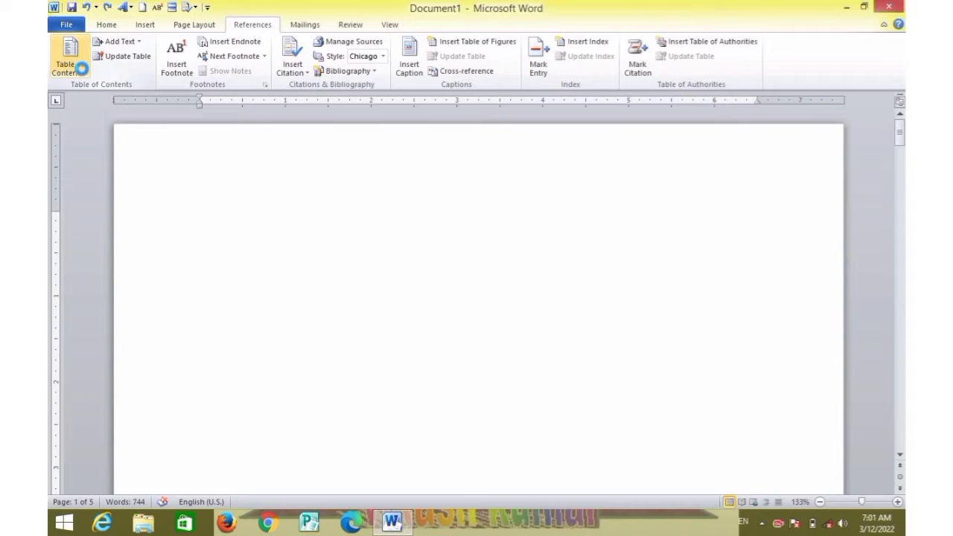
Insert Automatic Table 1 on page 1, listing Computer 2, Hardware 3, software 4, Mouse 5
click(81, 68)
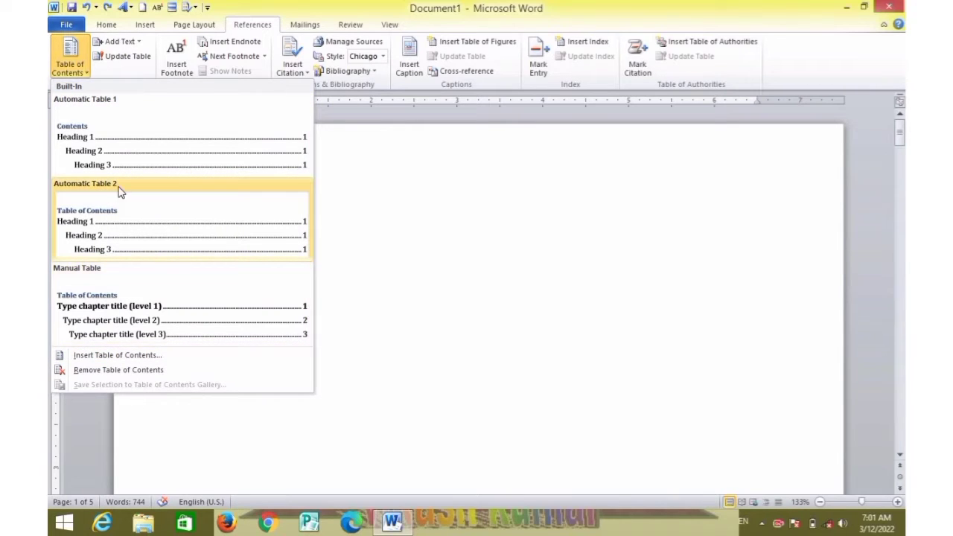
click(119, 145)
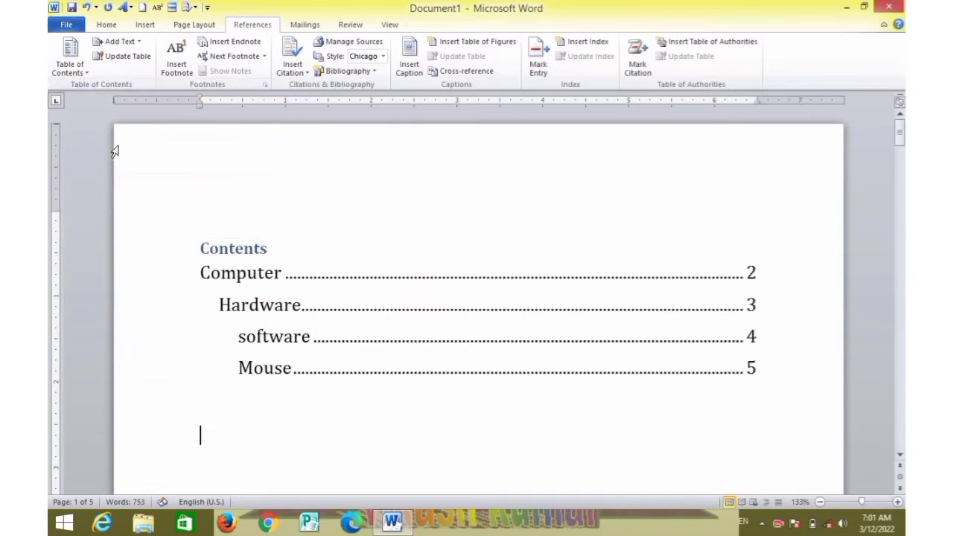
scroll(138, 247, down, 1)
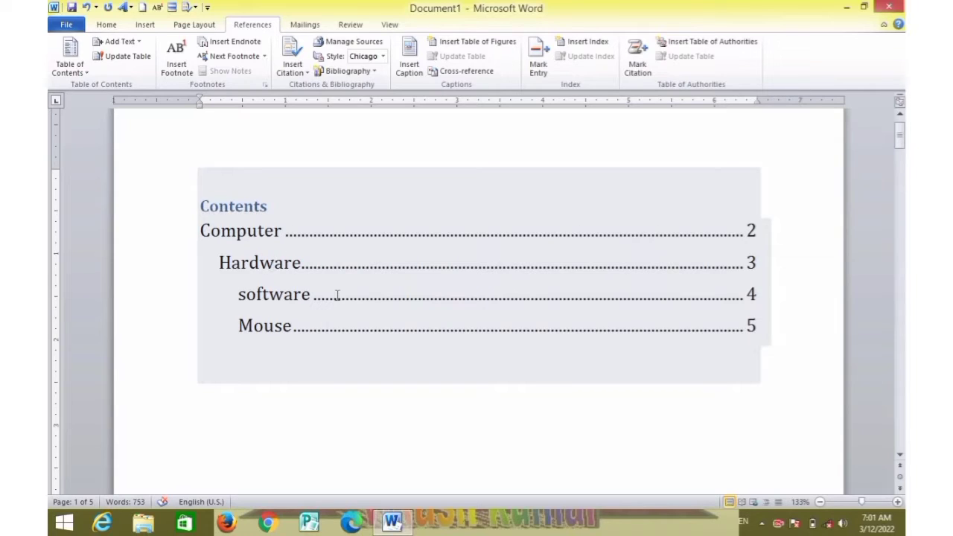
Extend the Computer heading to read 'Computer internet'
click(295, 382)
scroll(296, 382, down, 3)
scroll(285, 369, up, 4)
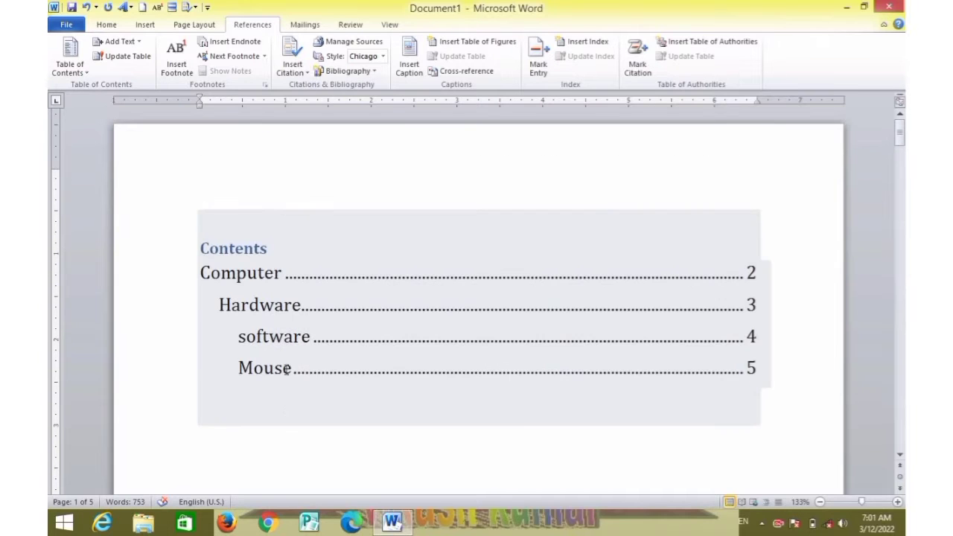
scroll(137, 238, down, 15)
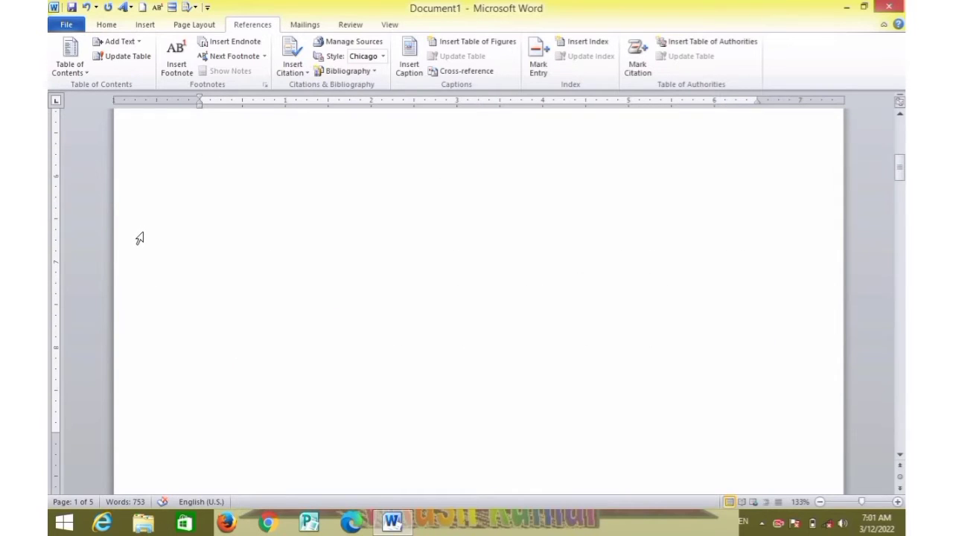
scroll(139, 239, down, 5)
scroll(139, 240, down, 4)
scroll(141, 240, up, 8)
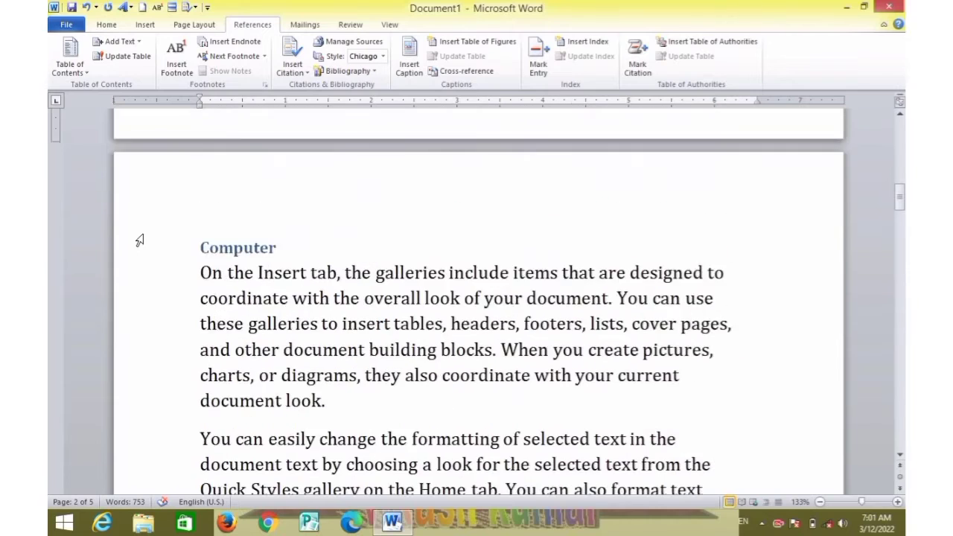
scroll(142, 242, up, 2)
scroll(285, 372, down, 5)
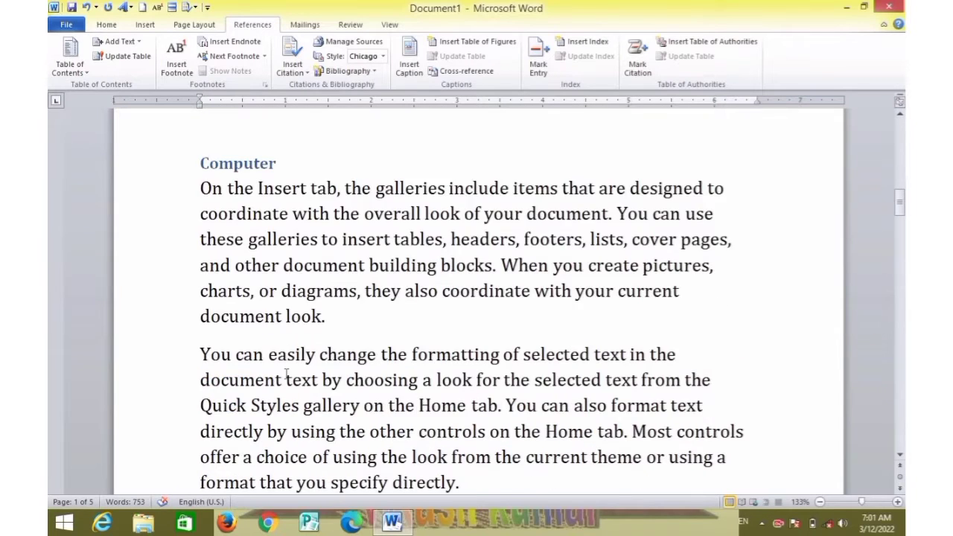
scroll(282, 370, up, 4)
click(284, 338)
text(i)
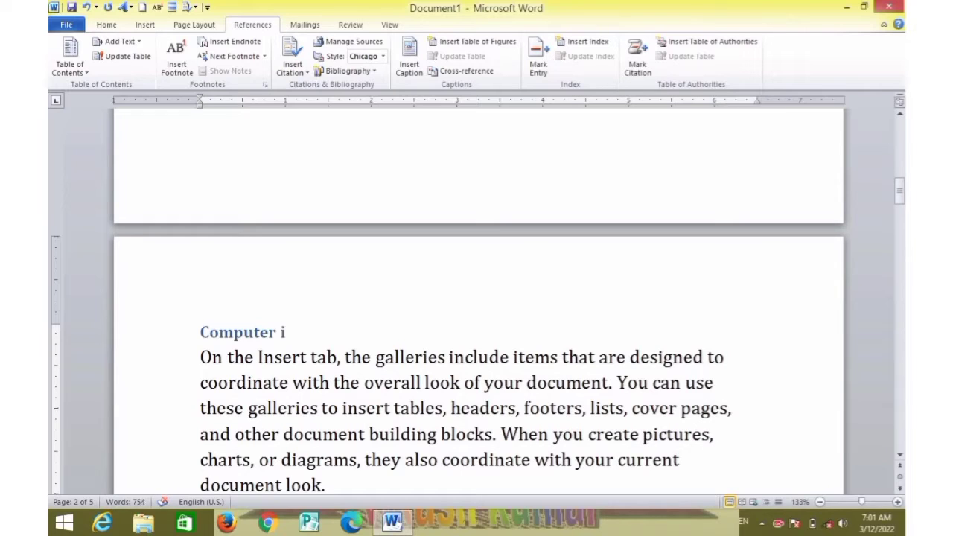
text(nte)
text(rnwt)
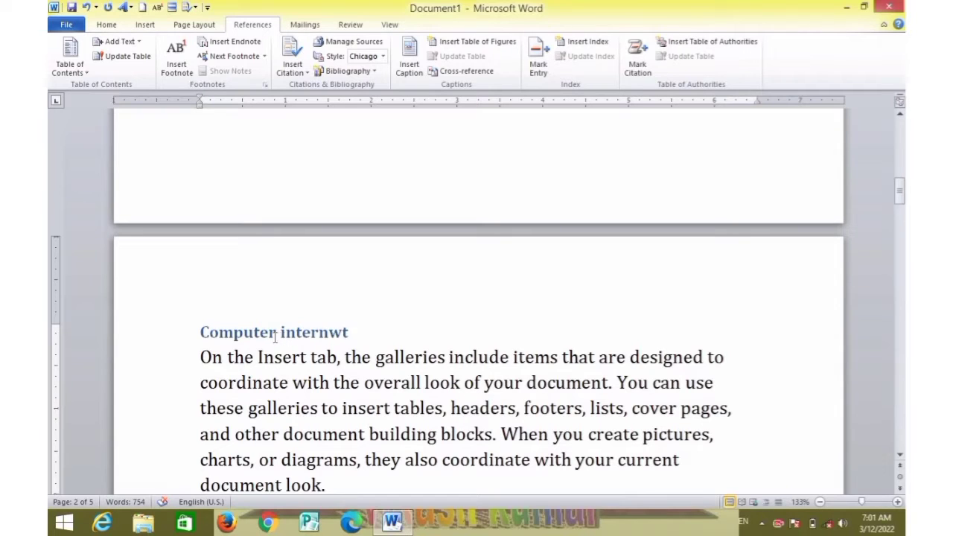
key(BackSpace)
key(BackSpace)
text(et)
Append '(cpu)' to the Hardware heading and '(dos)' to the software heading
scroll(304, 332, down, 5)
scroll(305, 332, down, 8)
scroll(305, 331, down, 3)
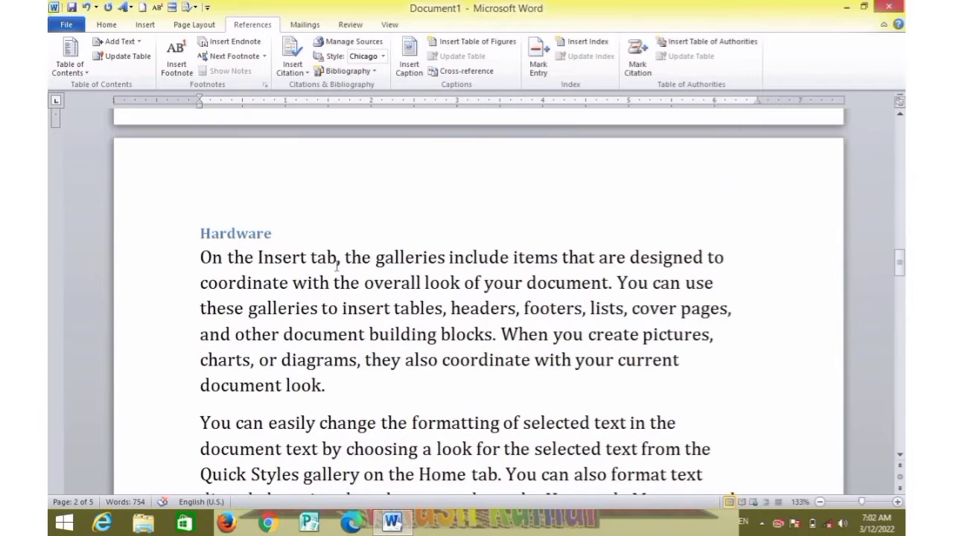
click(288, 233)
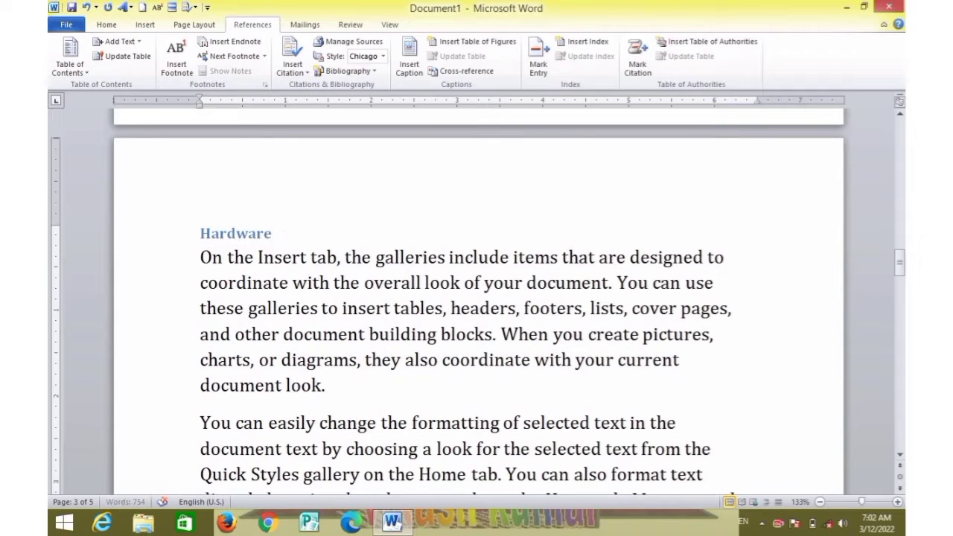
text(()
text(c)
text(pu)
text())
scroll(285, 236, down, 15)
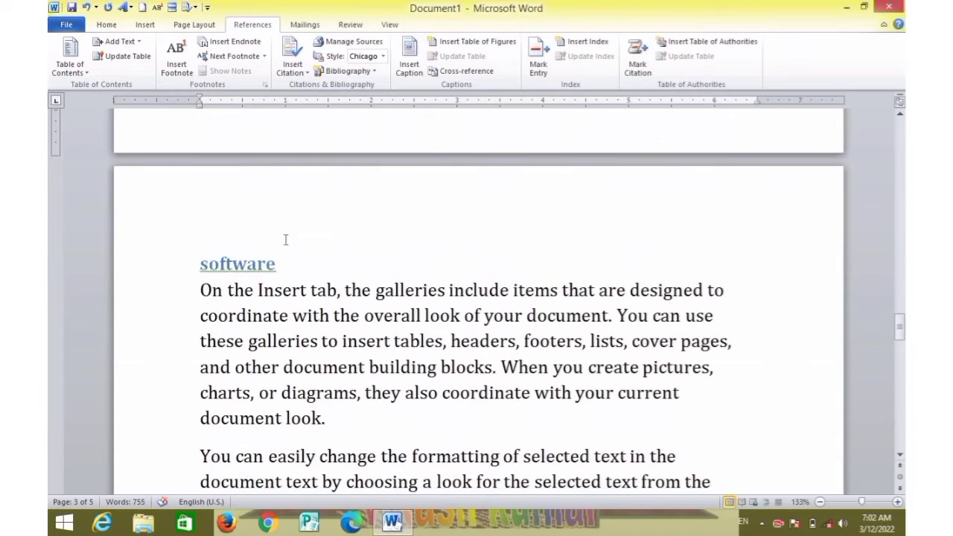
click(285, 239)
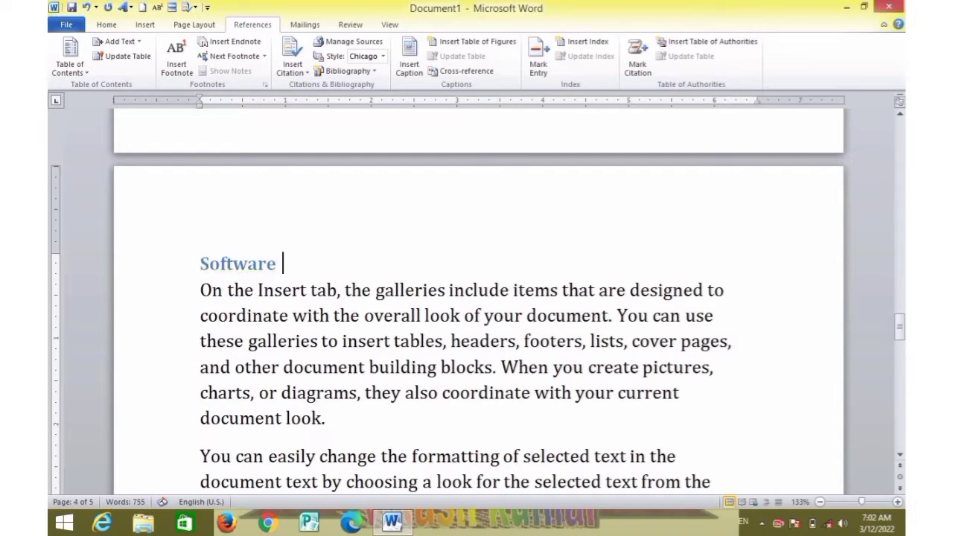
text(()
text(do)
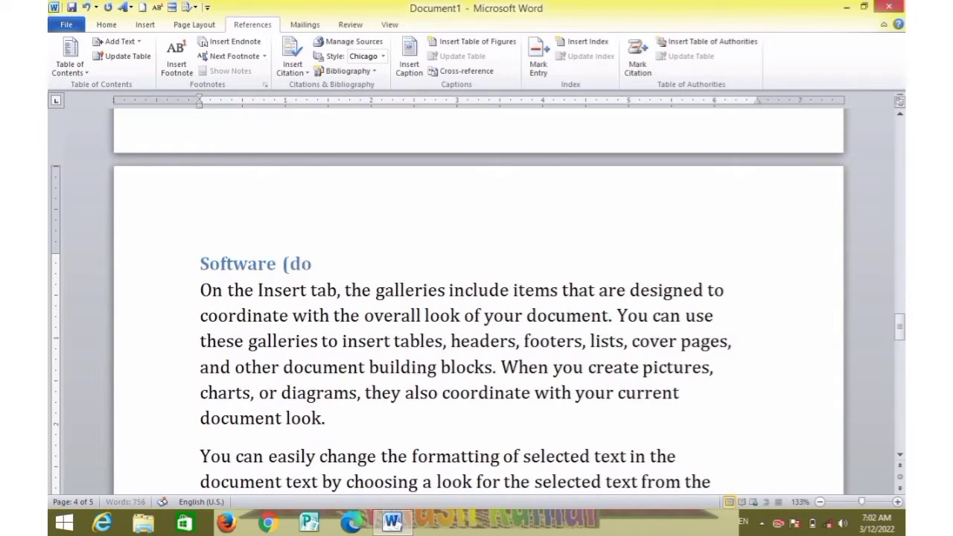
text(s)
text())
Update the entire table of contents to list Computer internet 2, Hardware (cpu) 3, Software (dos) 4 and Mouse 5
scroll(476, 298, down, 3)
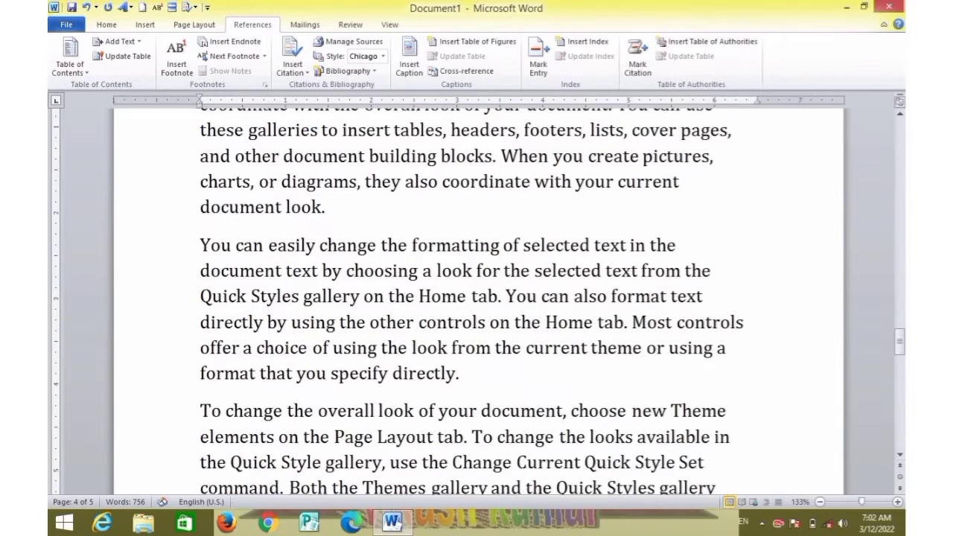
scroll(476, 298, up, 3)
scroll(476, 298, down, 8)
scroll(477, 297, up, 4)
scroll(477, 298, up, 10)
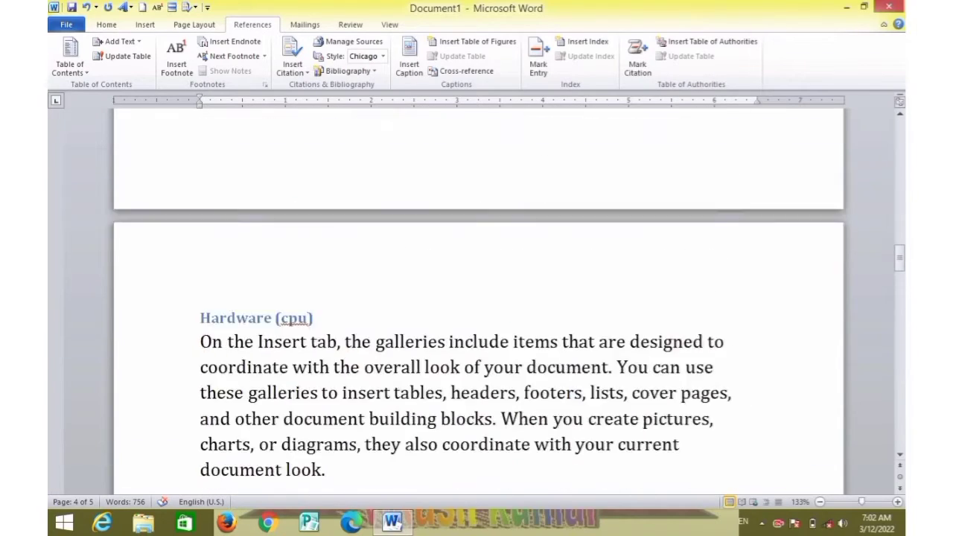
scroll(476, 297, down, 6)
scroll(476, 298, up, 10)
scroll(476, 298, up, 5)
scroll(312, 239, up, 3)
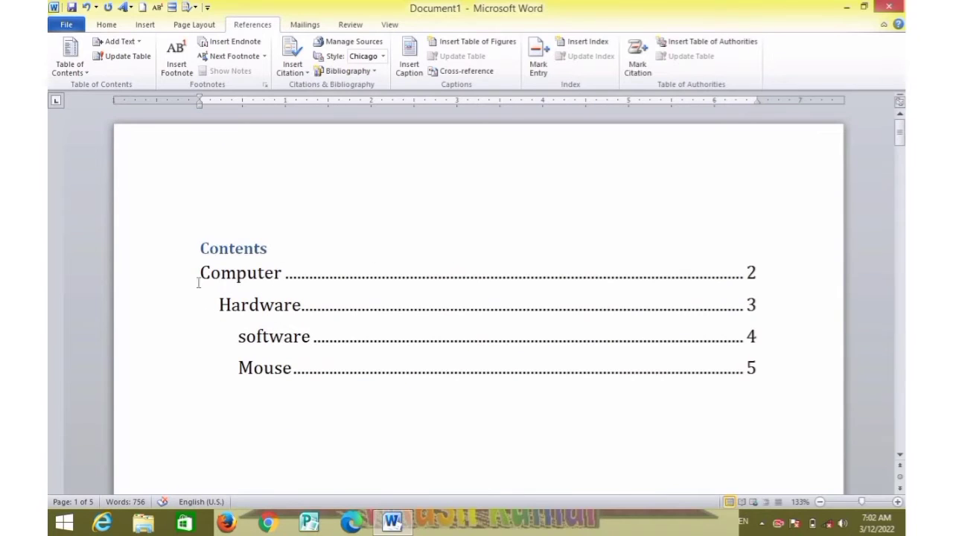
click(128, 58)
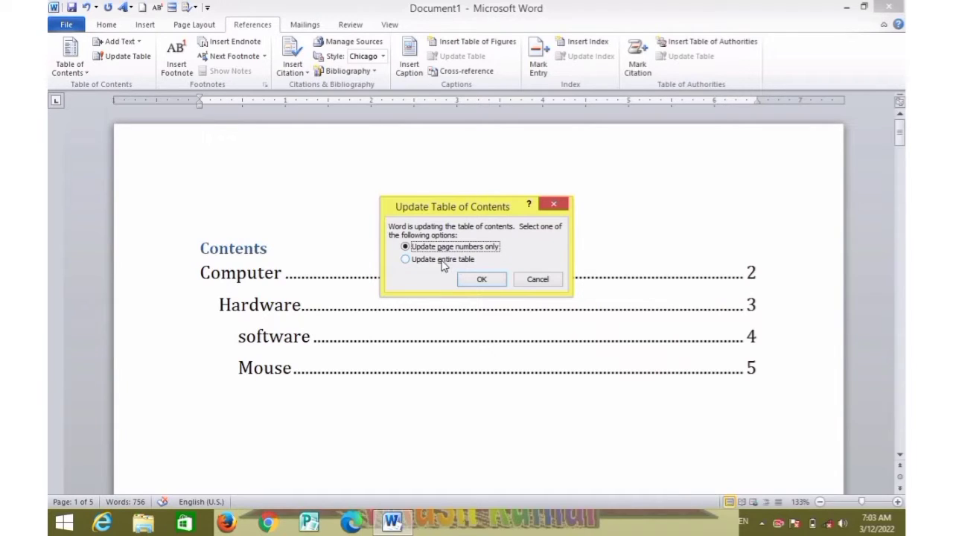
click(438, 260)
click(480, 280)
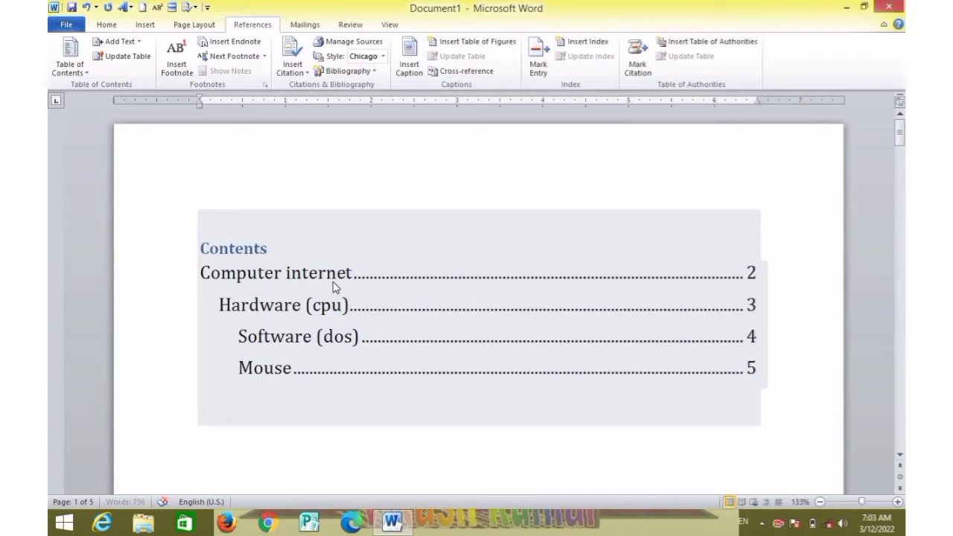
click(126, 150)
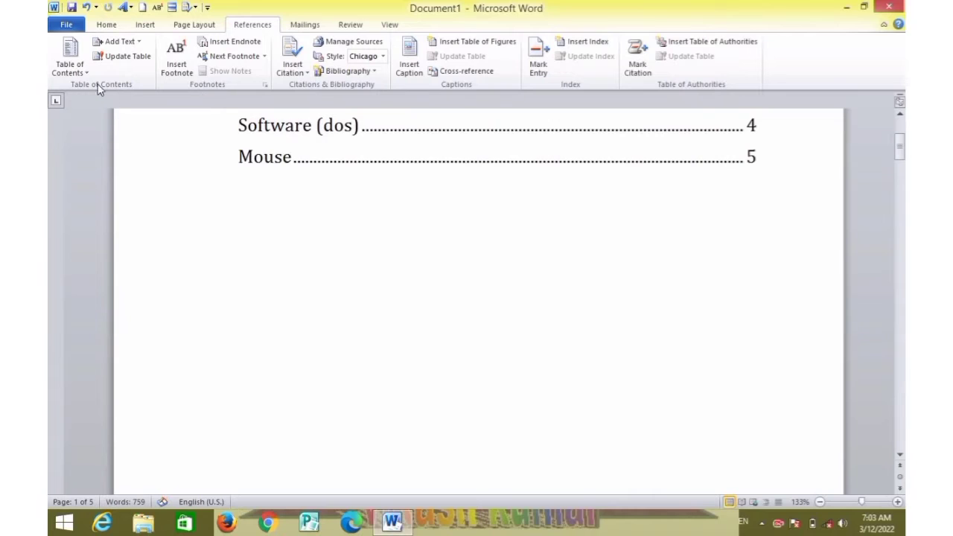
click(81, 73)
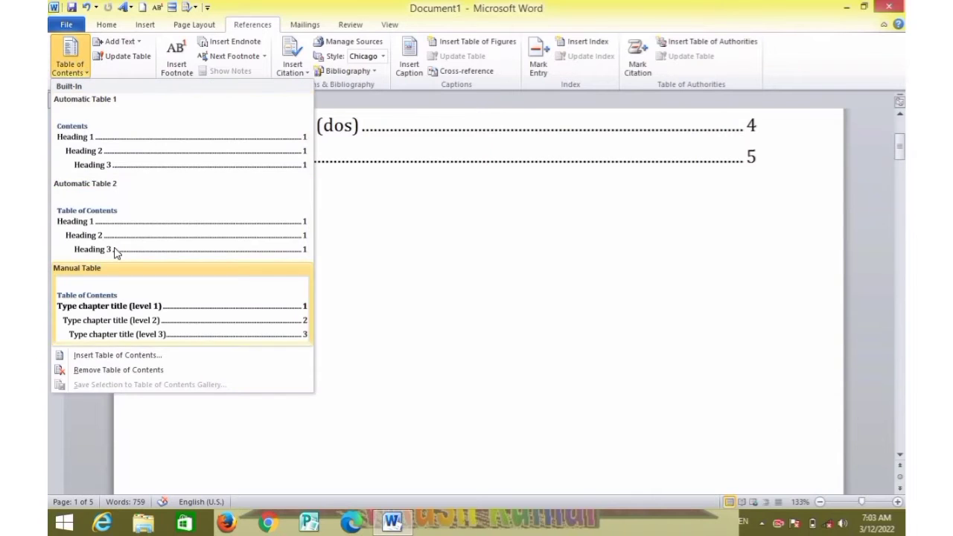
click(350, 277)
scroll(346, 271, up, 5)
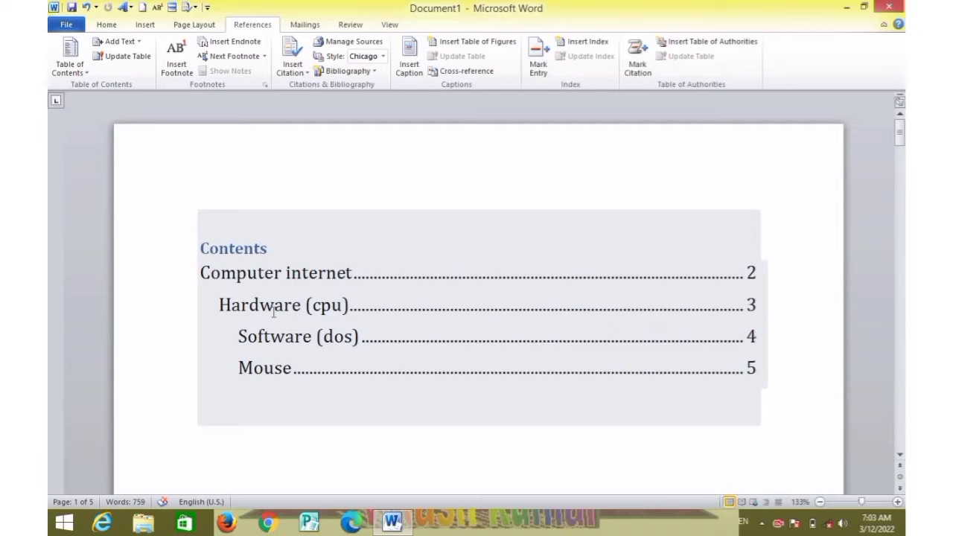
scroll(211, 343, down, 10)
scroll(210, 339, down, 1)
scroll(211, 340, down, 3)
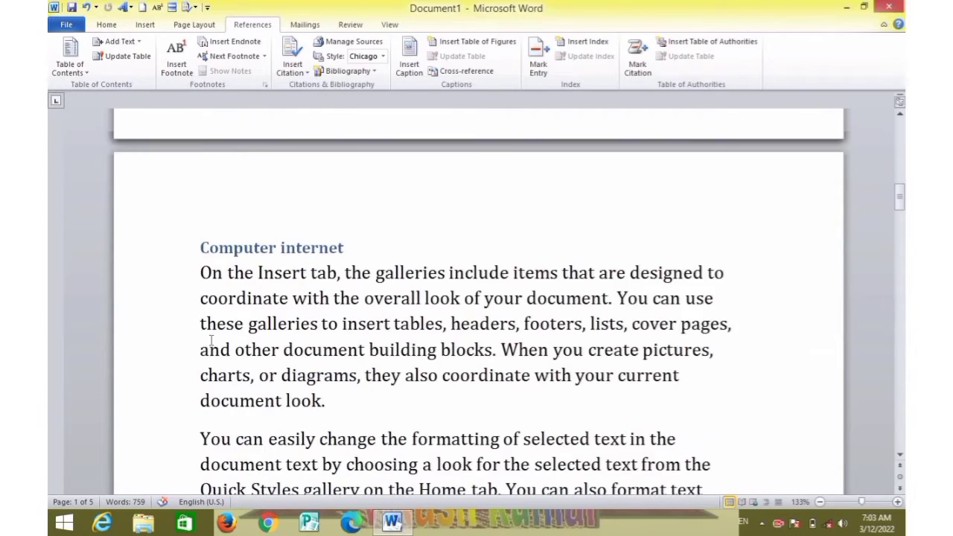
scroll(210, 340, down, 5)
scroll(211, 340, up, 2)
scroll(211, 341, up, 4)
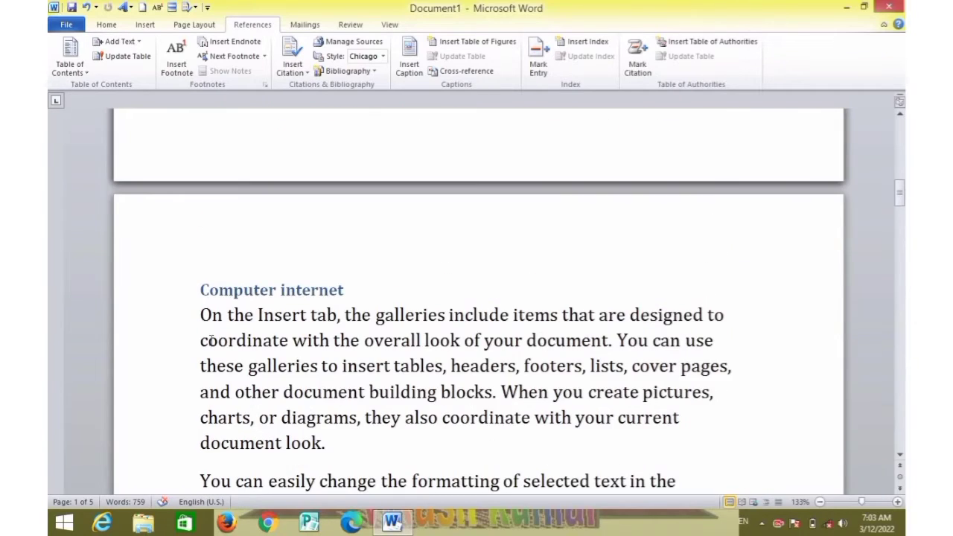
scroll(212, 340, down, 2)
scroll(212, 340, down, 2)
scroll(211, 341, down, 1)
scroll(201, 335, down, 1)
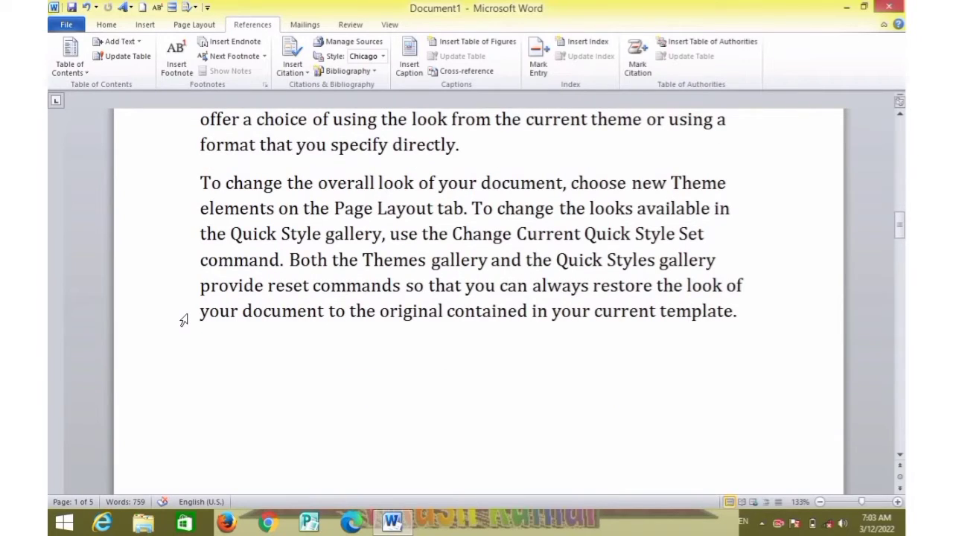
Delete the 'To change the overall look' paragraph at the end of the Computer internet section
scroll(183, 320, up, 1)
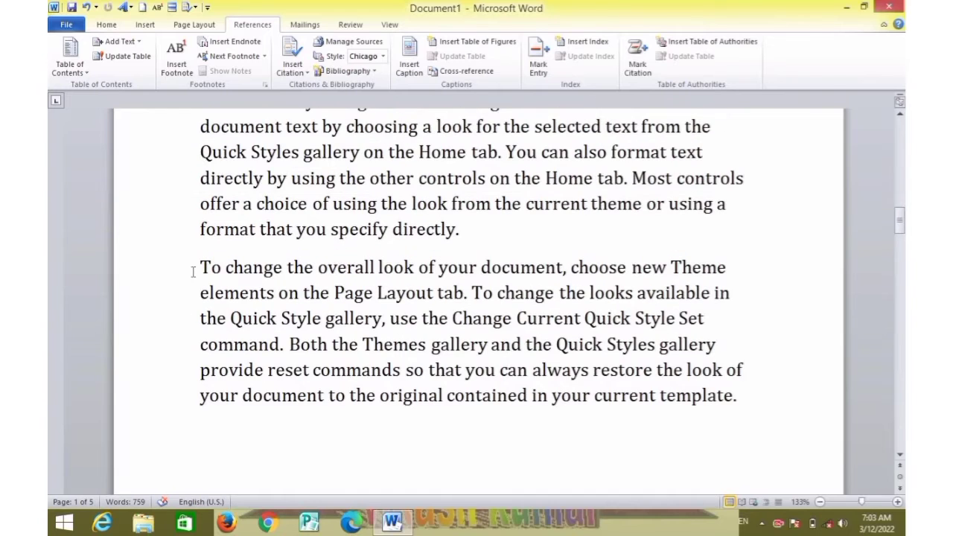
drag(200, 267, 295, 441)
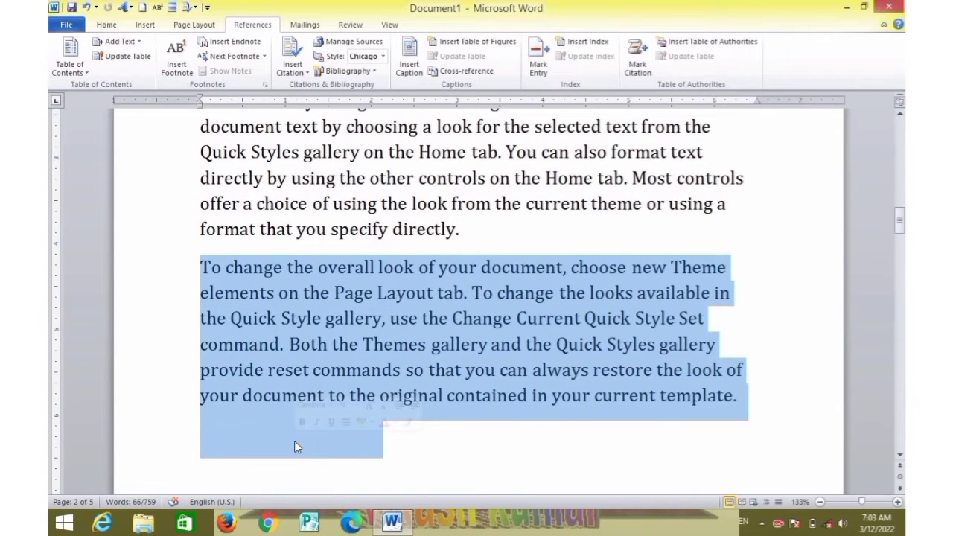
key(Delete)
scroll(296, 441, up, 1)
scroll(295, 442, up, 1)
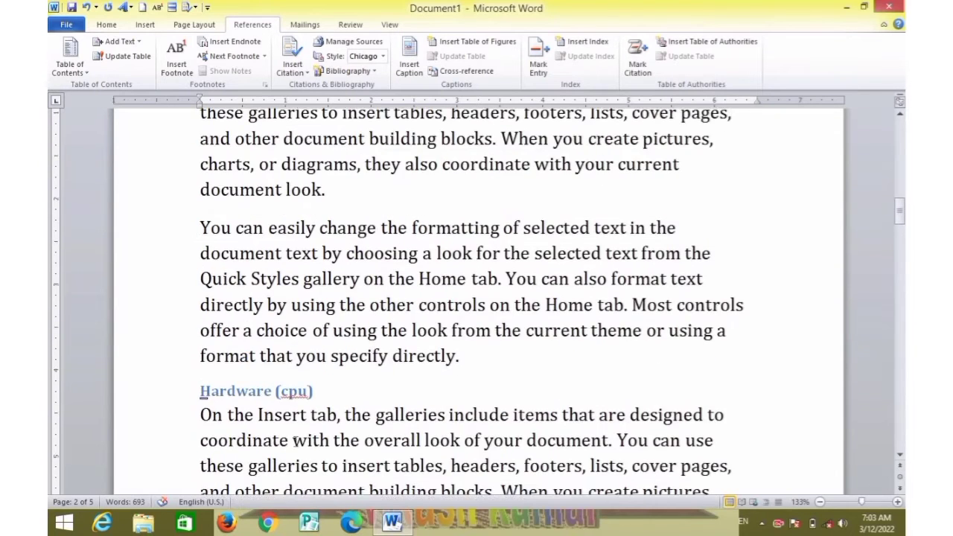
scroll(295, 441, up, 1)
key(ctrl+z)
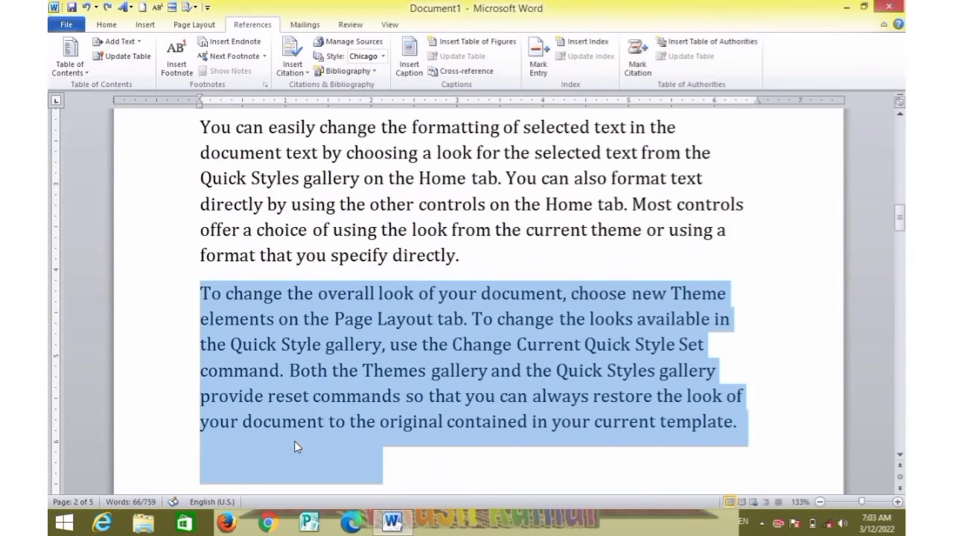
scroll(295, 441, up, 1)
scroll(295, 441, down, 5)
scroll(296, 442, up, 4)
key(Delete)
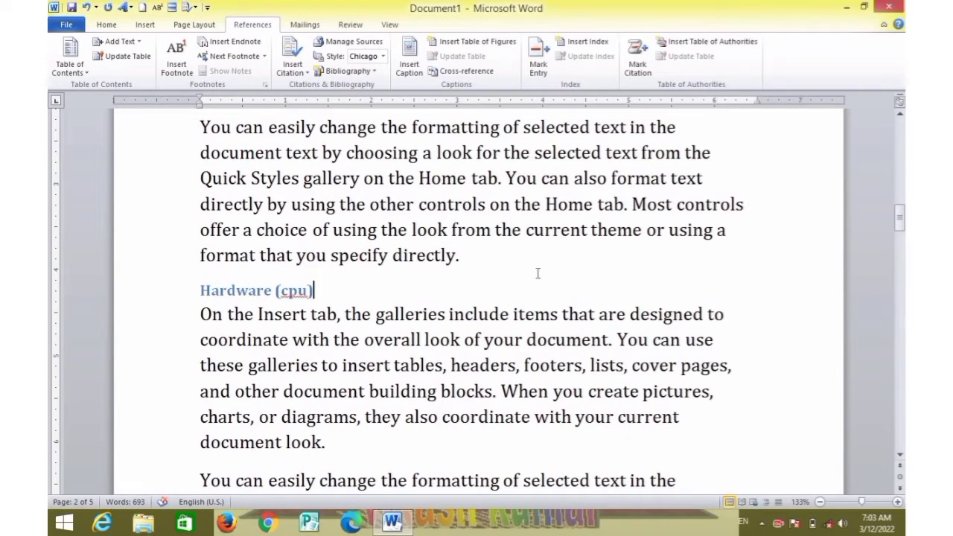
Insert four blank lines above the Hardware (cpu) heading to push it down the page
key(Return)
key(Return)
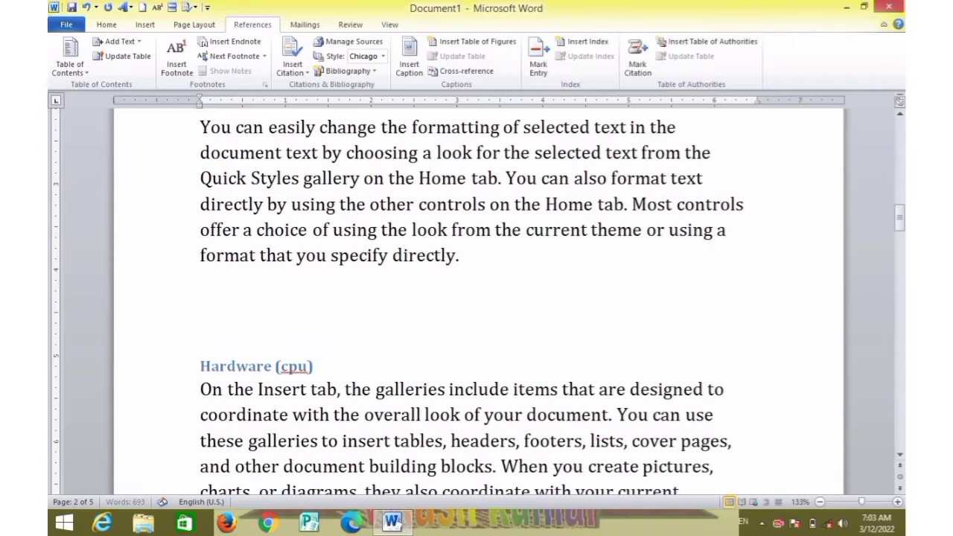
key(Return)
key(Return)
key(Return)
key(Return)
key(Return)
key(Return)
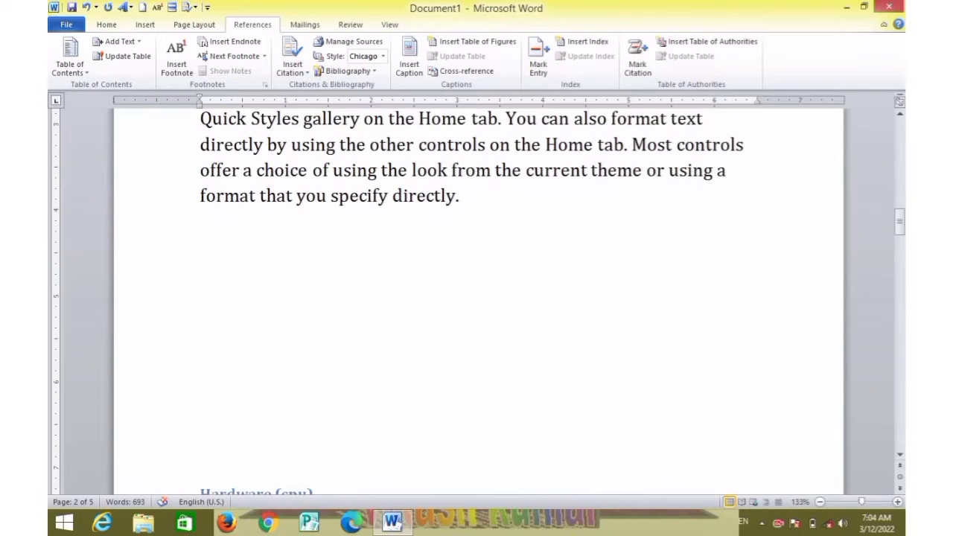
key(Return)
key(Return)
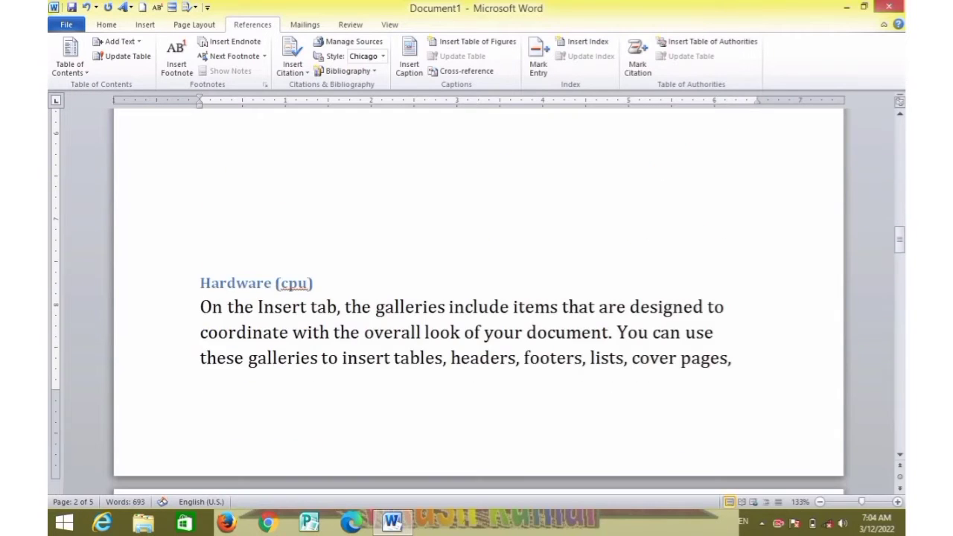
key(Return)
key(Return)
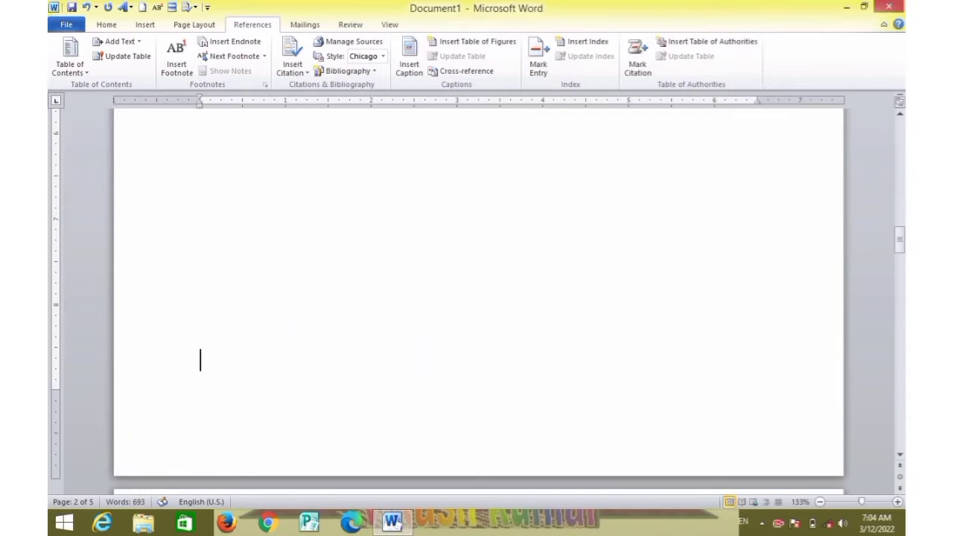
scroll(507, 256, up, 5)
scroll(507, 256, up, 3)
scroll(506, 256, up, 3)
Place the cursor below the second Computer internet paragraph and bring up the Clip Art pane
scroll(507, 256, up, 4)
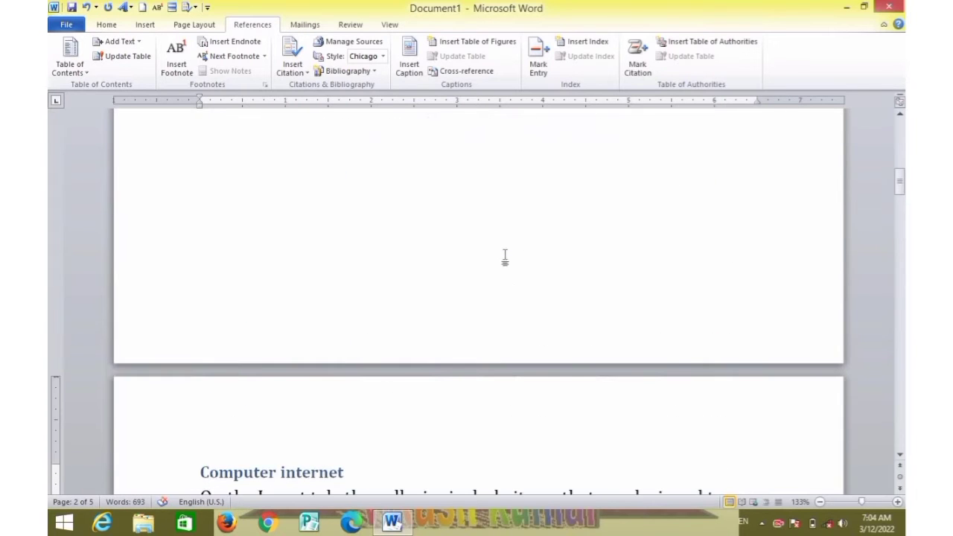
scroll(507, 256, down, 4)
scroll(506, 255, up, 2)
scroll(506, 255, up, 5)
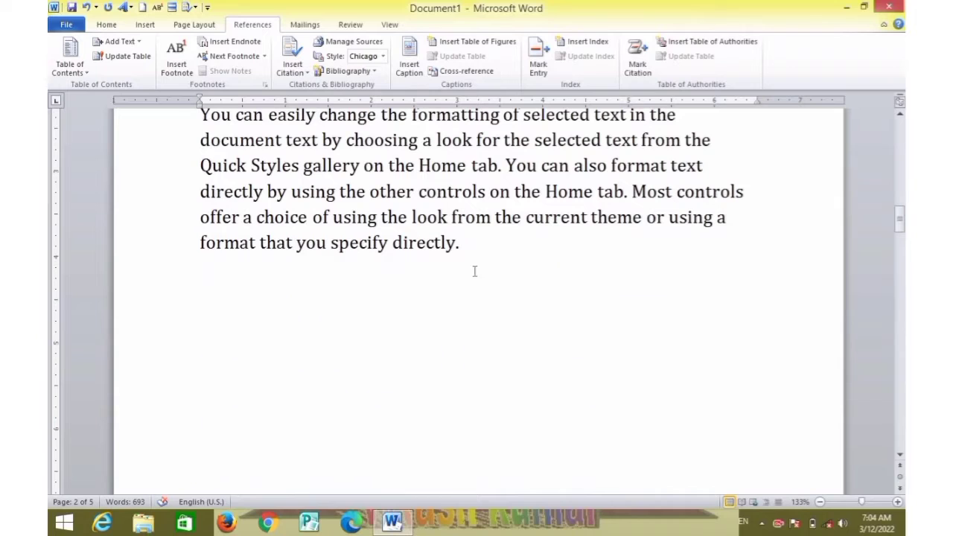
click(480, 268)
click(145, 25)
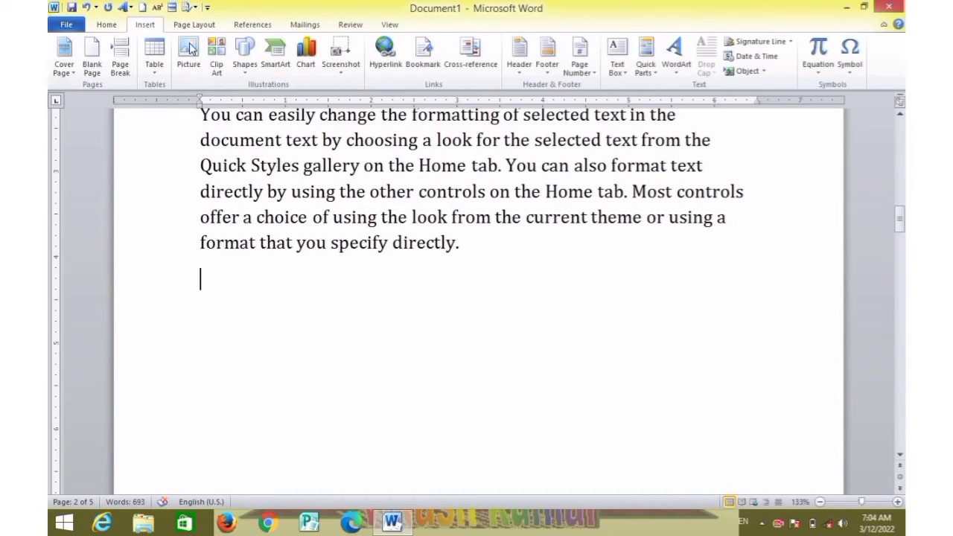
click(214, 69)
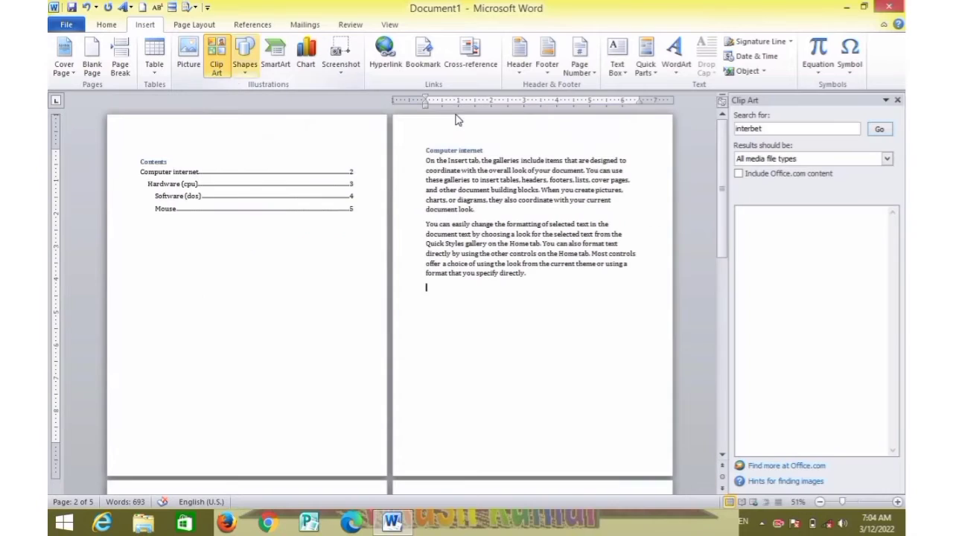
Search clip art for 'computer', insert the woman-at-computer picture, and close the pane
click(814, 128)
key(BackSpace)
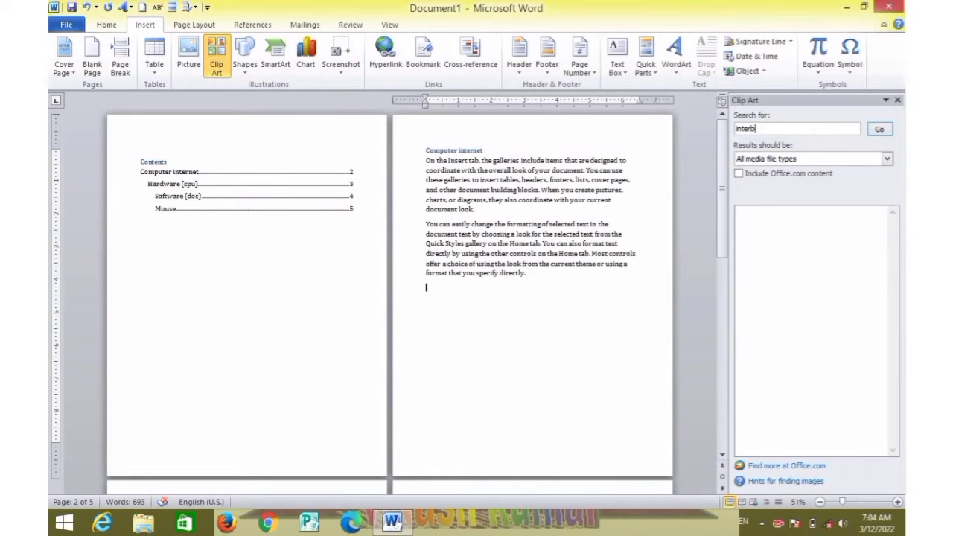
key(BackSpace)
key(BackSpace)
key(BackSpace)
click(876, 129)
click(773, 245)
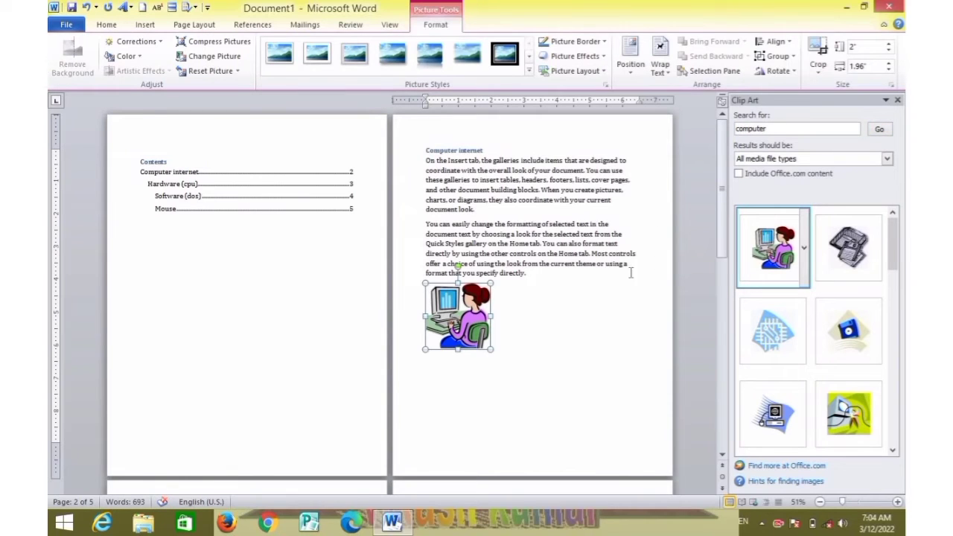
click(897, 100)
Select the woman-at-computer clip art picture
ctrl+scroll(615, 303, up, 5)
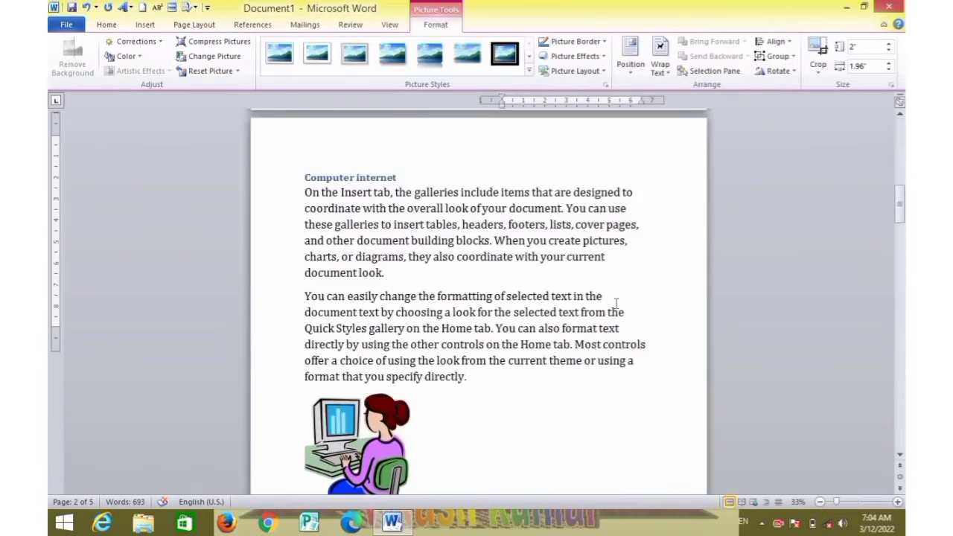
scroll(615, 303, up, 3)
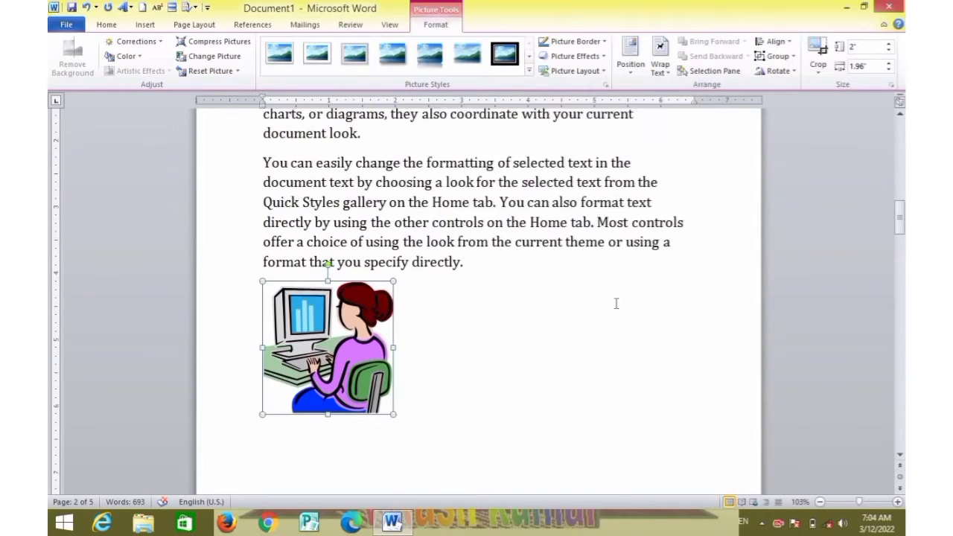
scroll(616, 303, up, 3)
scroll(616, 303, down, 2)
scroll(615, 303, up, 2)
scroll(616, 303, down, 1)
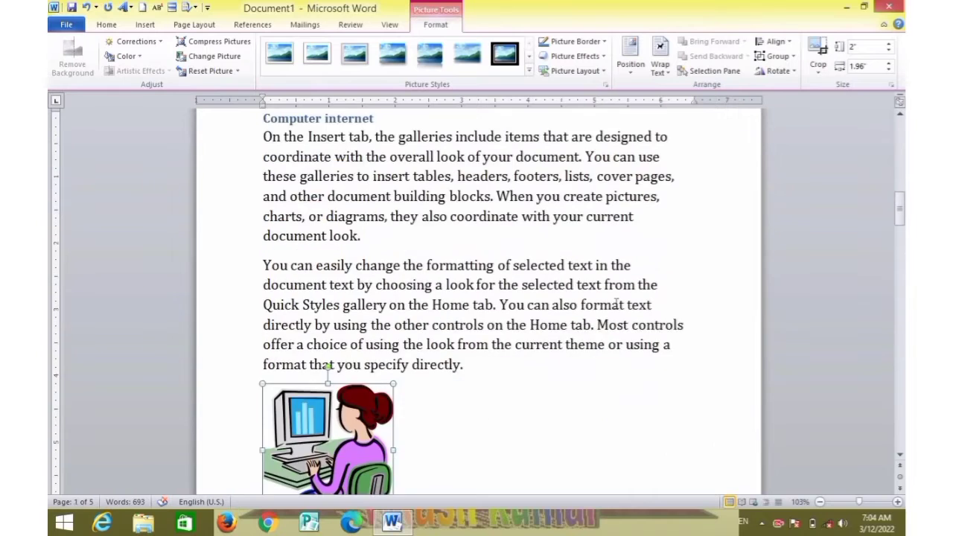
scroll(613, 301, down, 3)
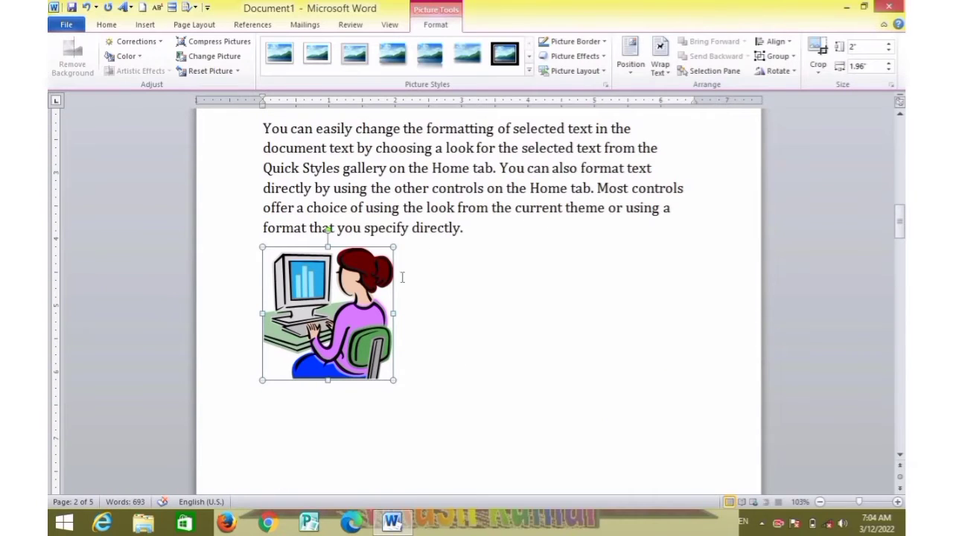
click(434, 325)
click(375, 311)
click(421, 320)
click(358, 298)
Set the picture to In Front of Text and drag it right, centred under the paragraph
click(661, 68)
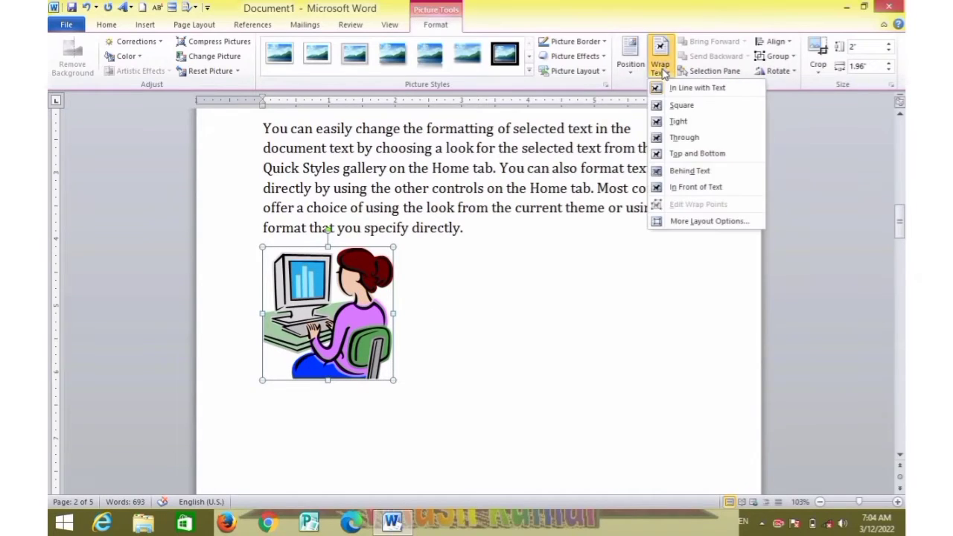
click(695, 187)
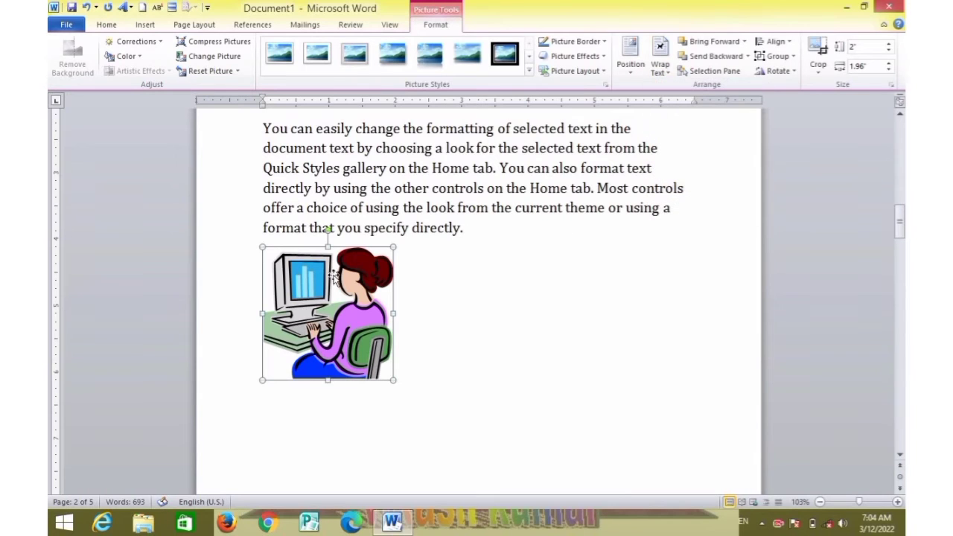
drag(333, 276, 475, 292)
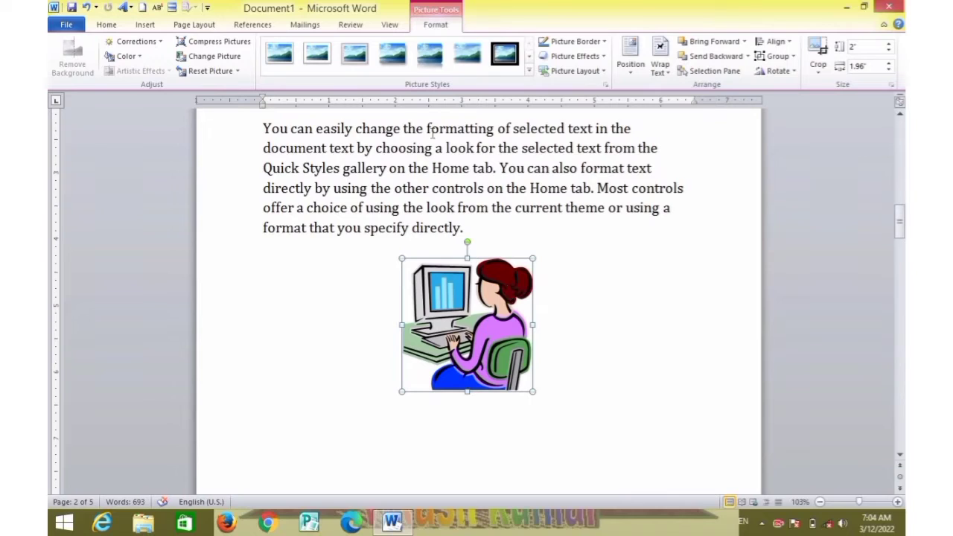
click(253, 24)
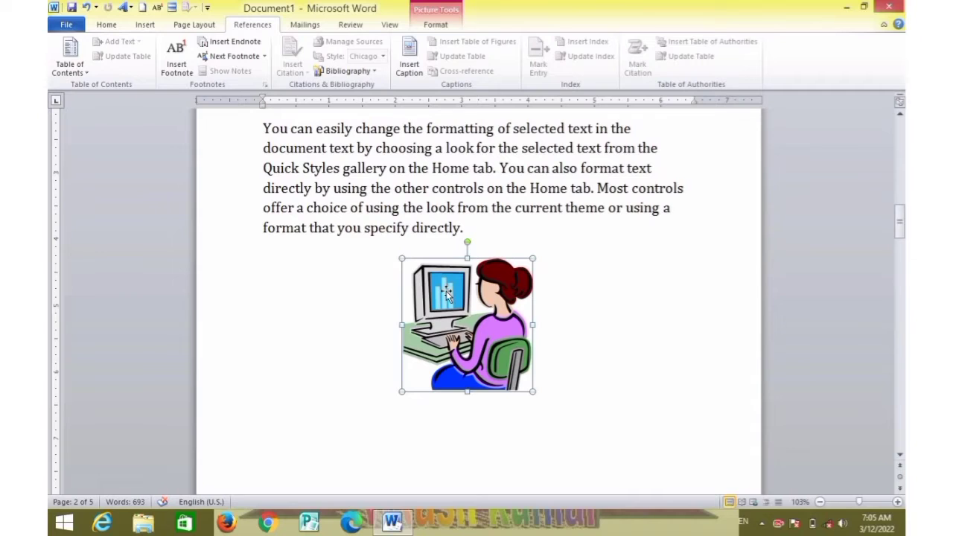
Add a 'Figure 1' caption below the woman-at-computer picture
click(415, 71)
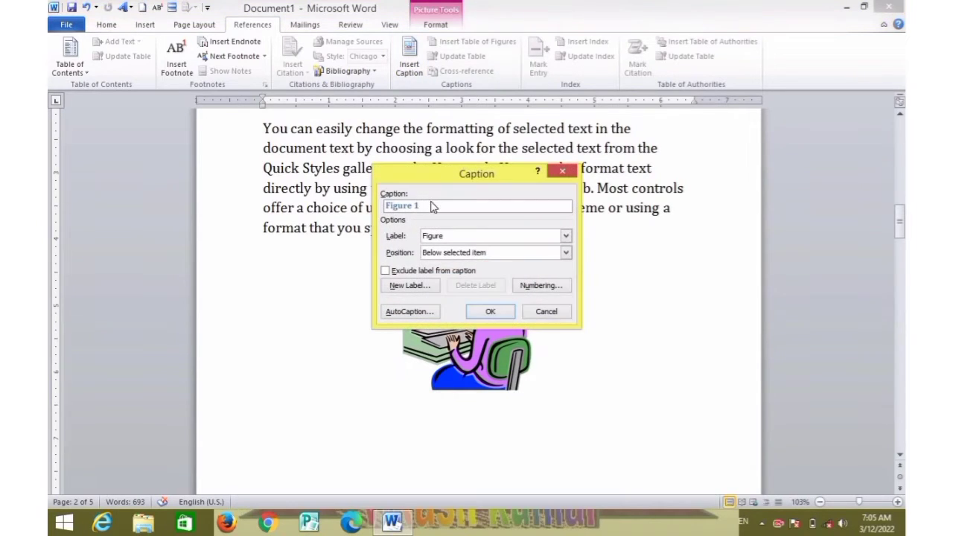
click(562, 171)
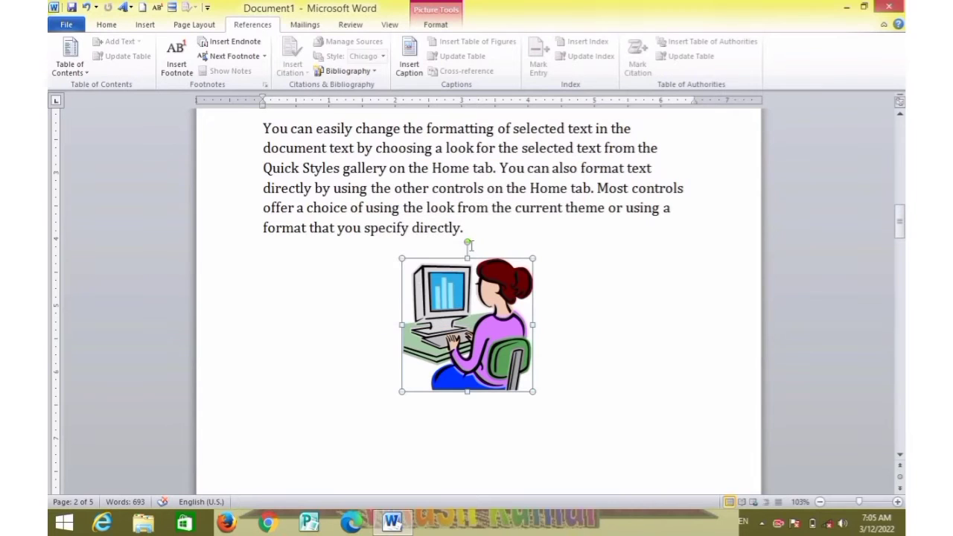
right_click(454, 308)
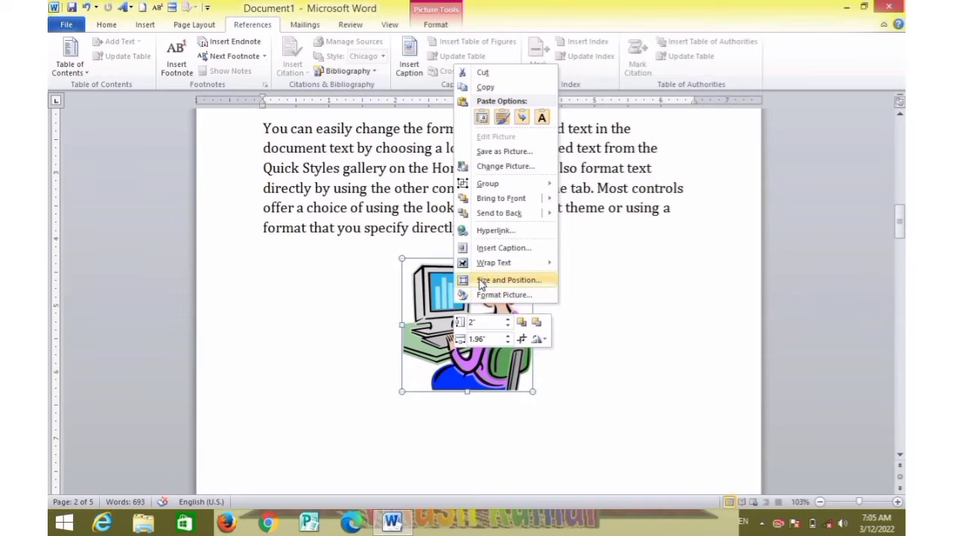
click(501, 248)
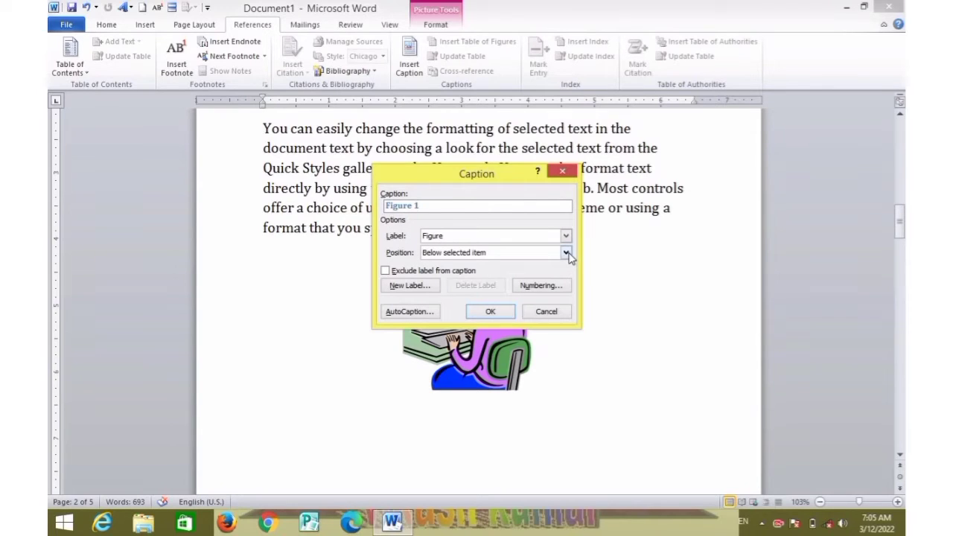
click(492, 308)
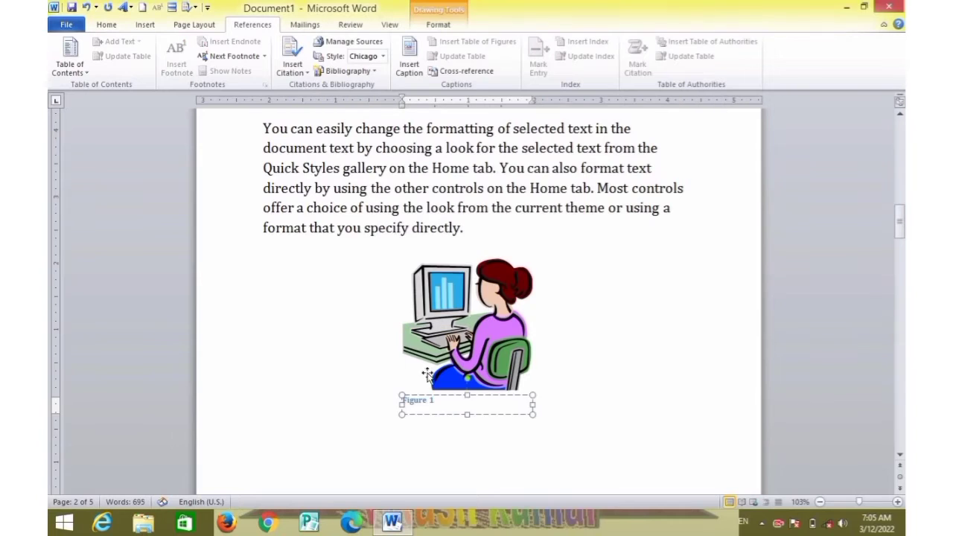
click(549, 382)
Draw a blue plus shape below the page 3 paragraph
scroll(549, 382, down, 2)
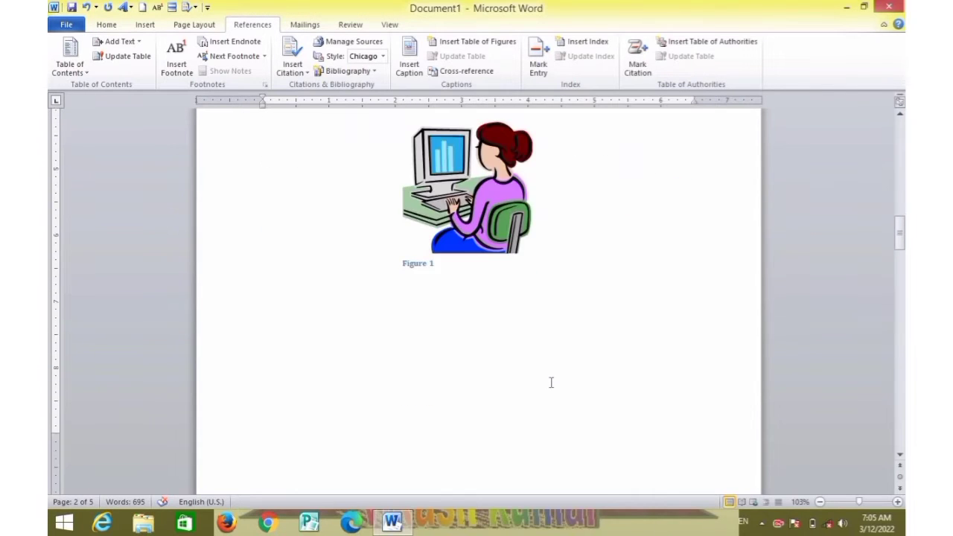
scroll(551, 383, up, 6)
scroll(550, 382, down, 2)
scroll(550, 382, down, 1)
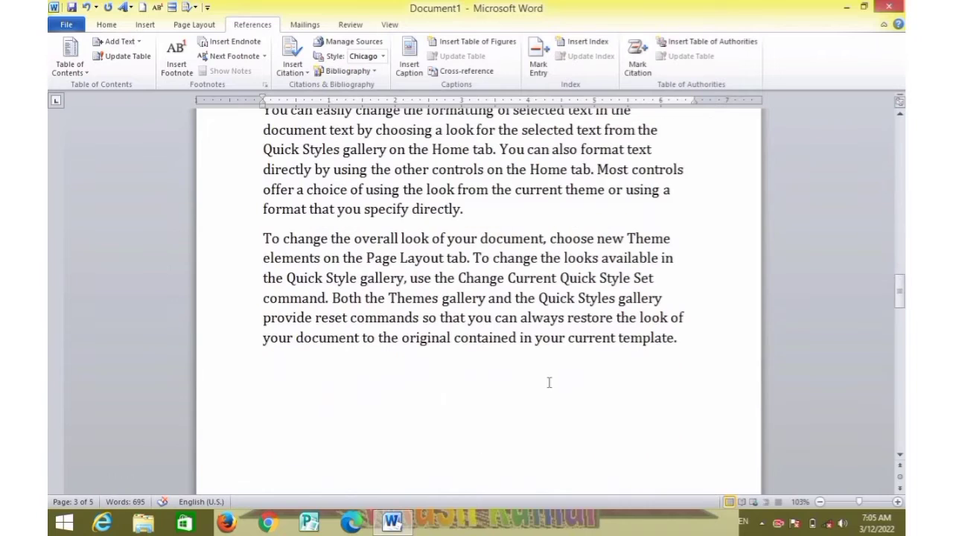
scroll(551, 383, down, 3)
click(276, 238)
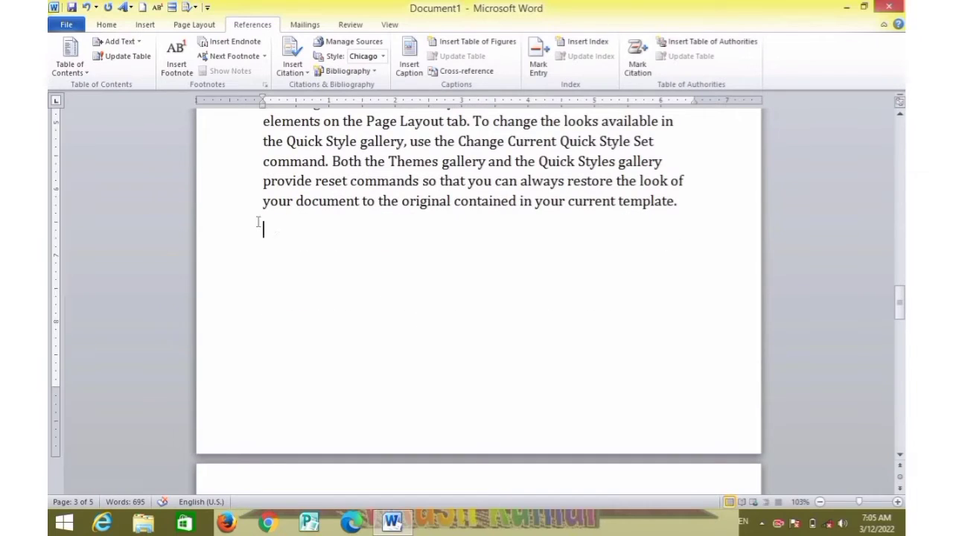
click(145, 25)
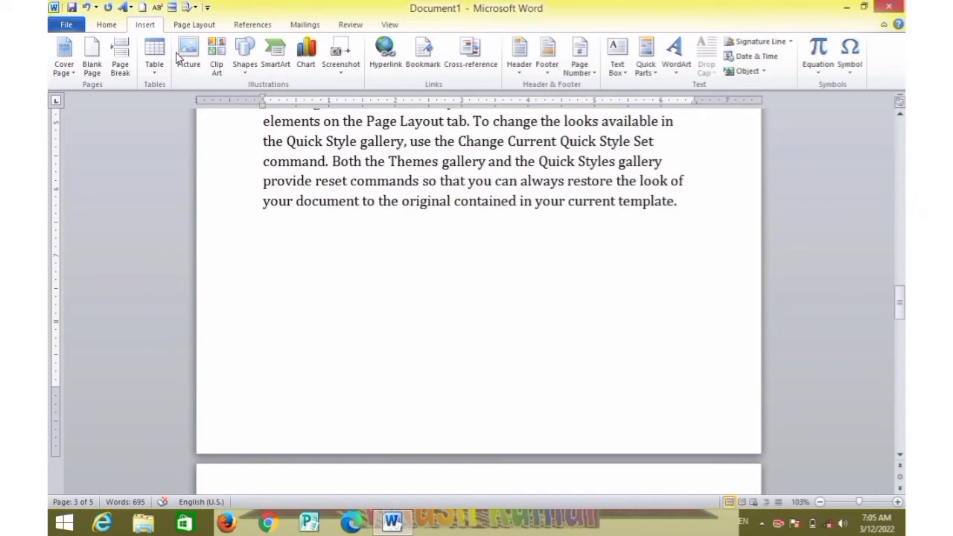
click(245, 53)
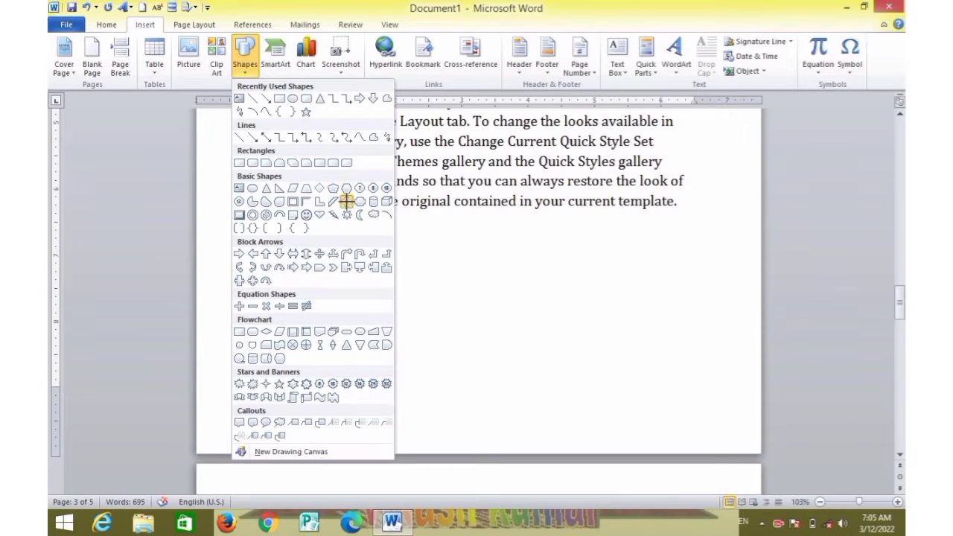
click(346, 201)
drag(311, 282, 368, 334)
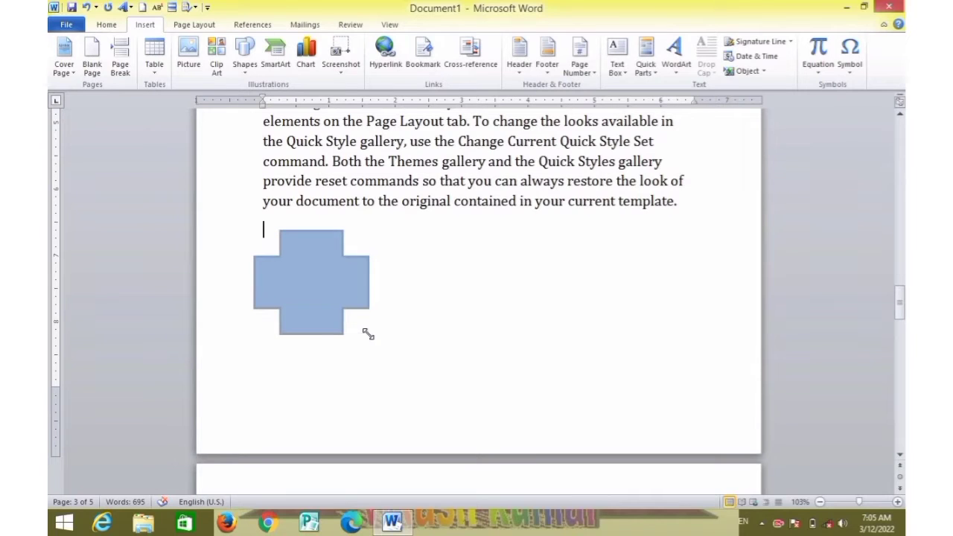
Caption the plus shape 'Figure 2', positioned above the shape
right_click(341, 301)
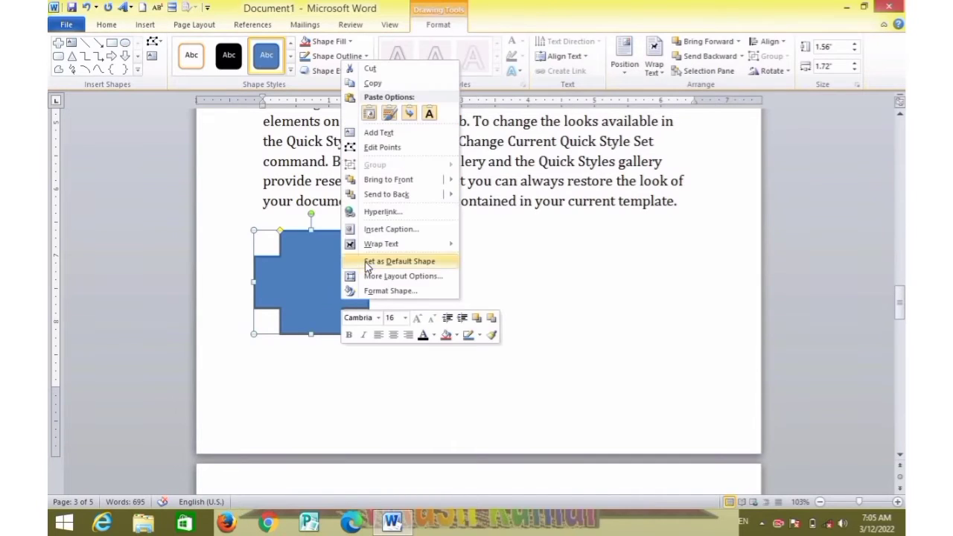
click(394, 231)
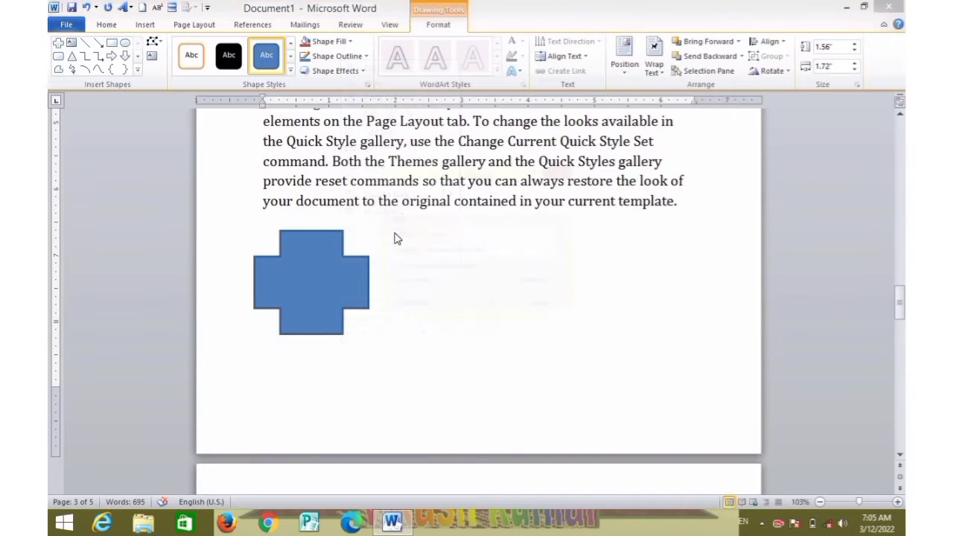
click(566, 254)
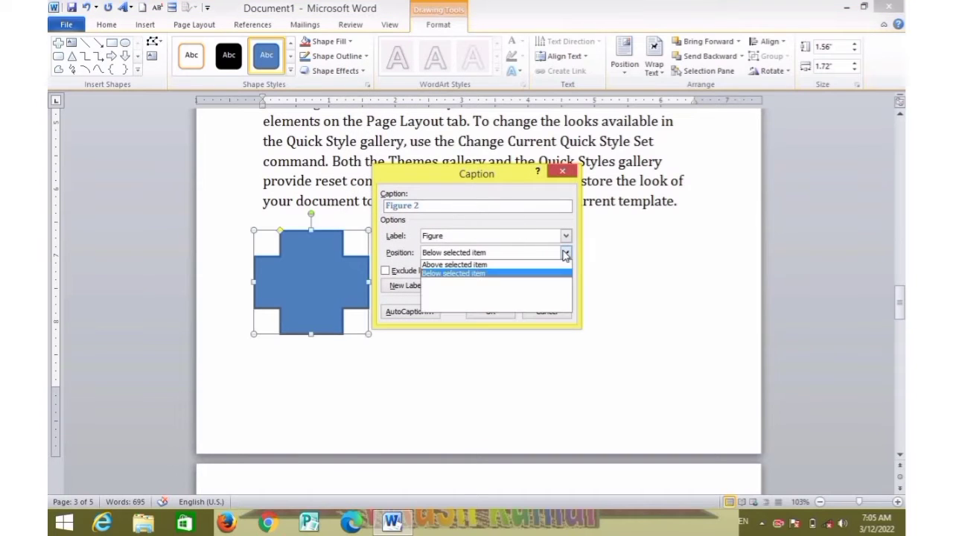
click(505, 264)
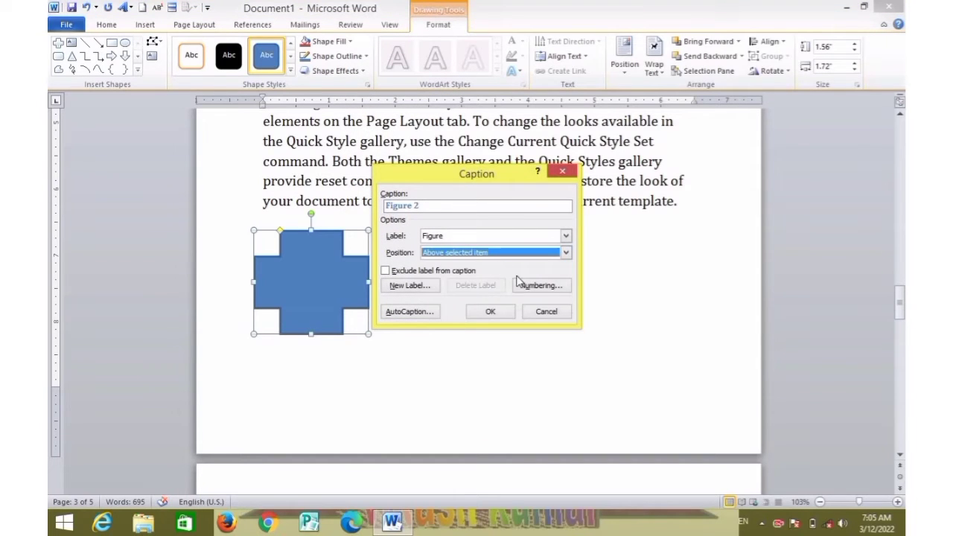
click(491, 311)
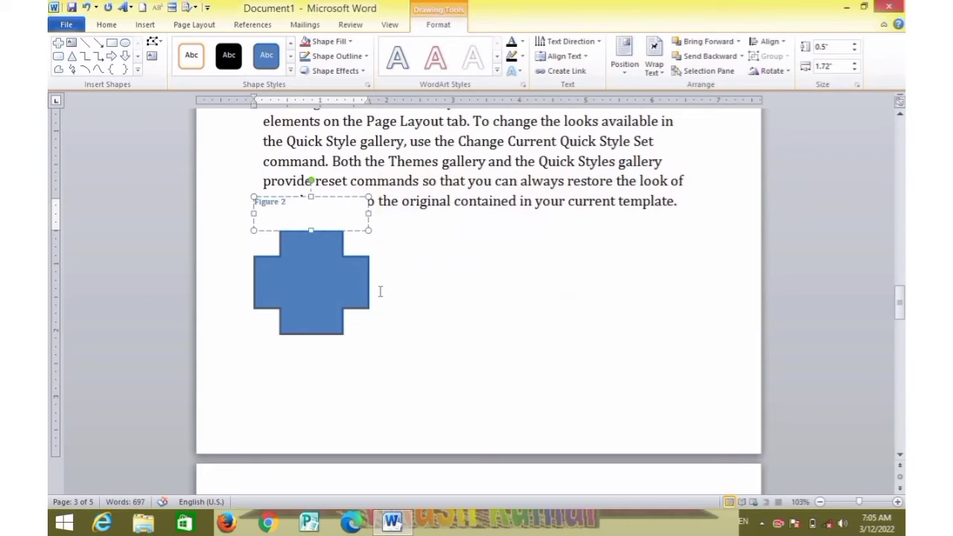
key(Return)
click(395, 230)
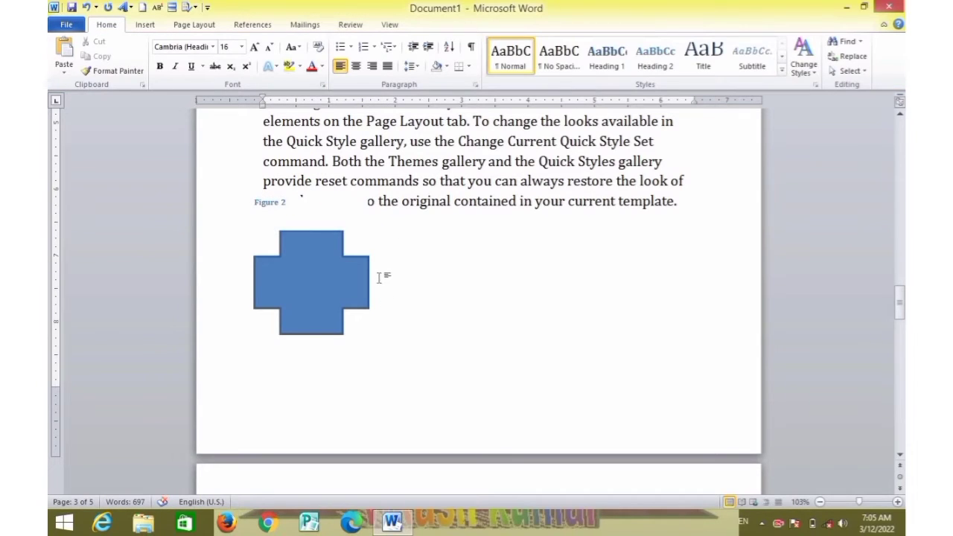
scroll(378, 278, down, 8)
scroll(380, 278, down, 5)
Draw a blue decagon and position it below the last paragraph on page 4
scroll(381, 279, down, 3)
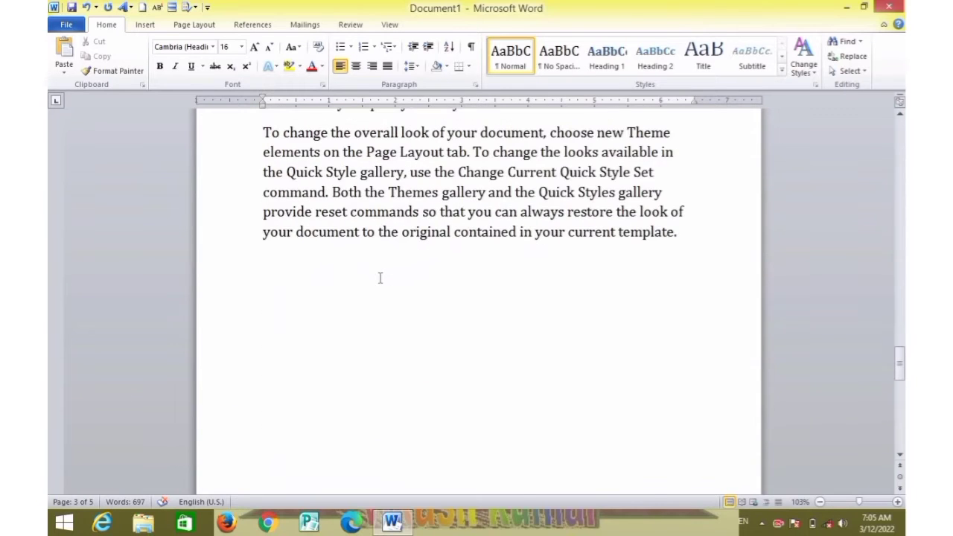
scroll(380, 278, down, 8)
scroll(337, 248, up, 3)
click(237, 223)
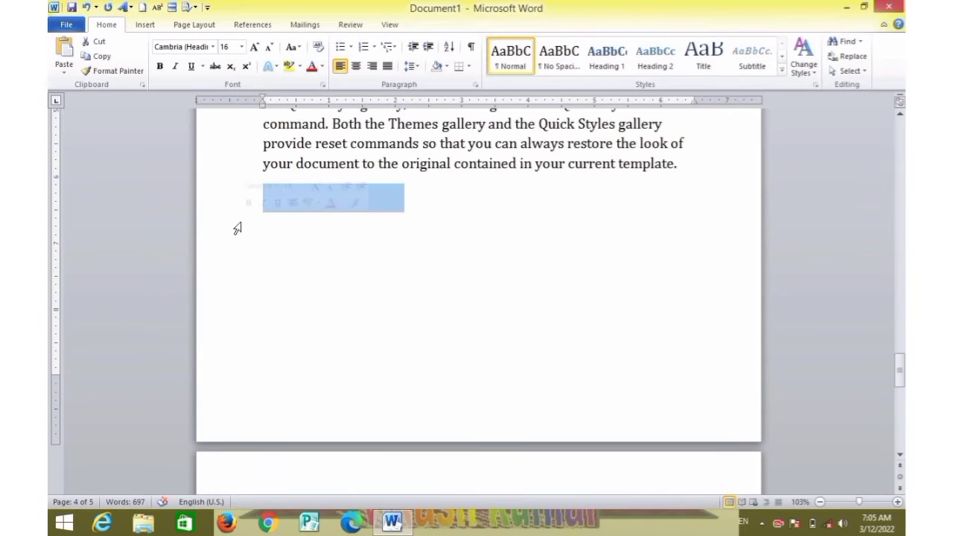
key(End)
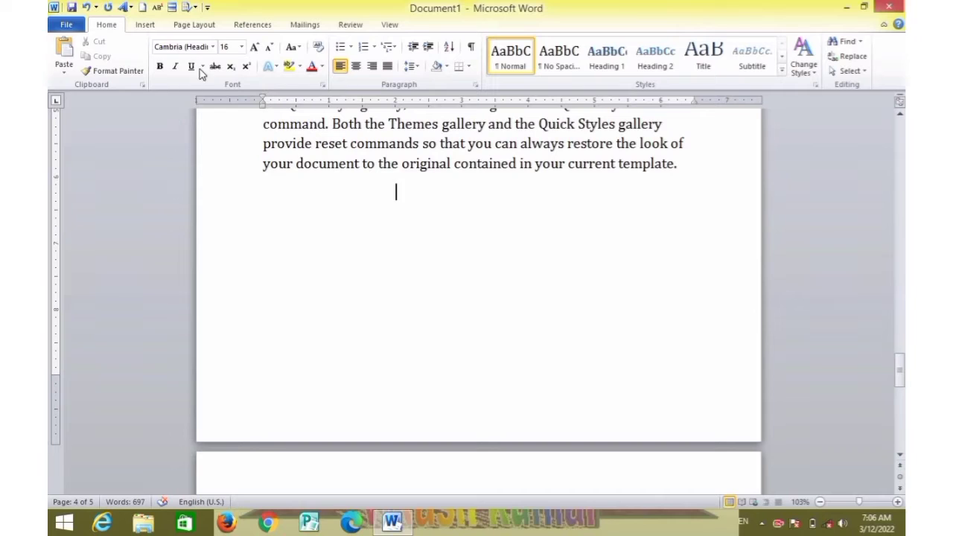
click(147, 26)
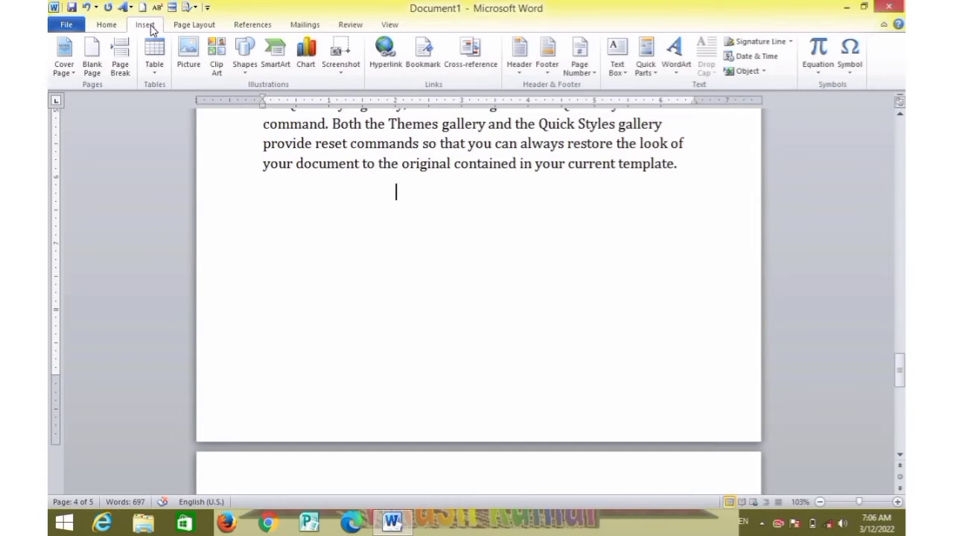
click(248, 75)
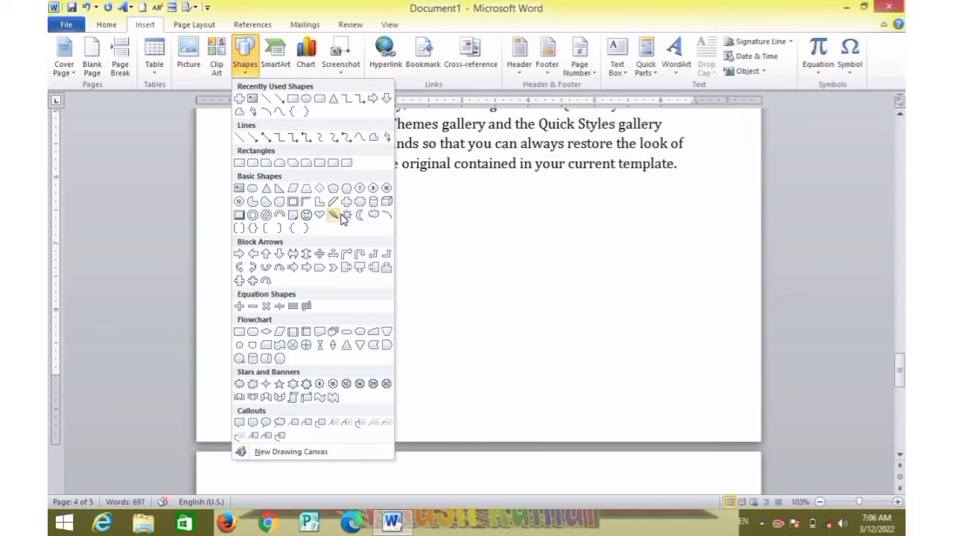
click(239, 201)
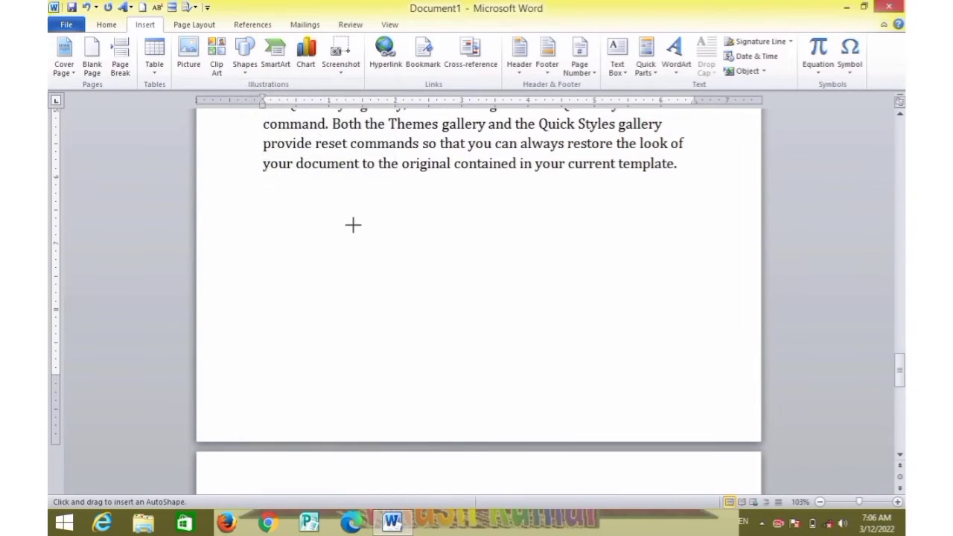
drag(360, 211, 434, 278)
drag(384, 227, 446, 288)
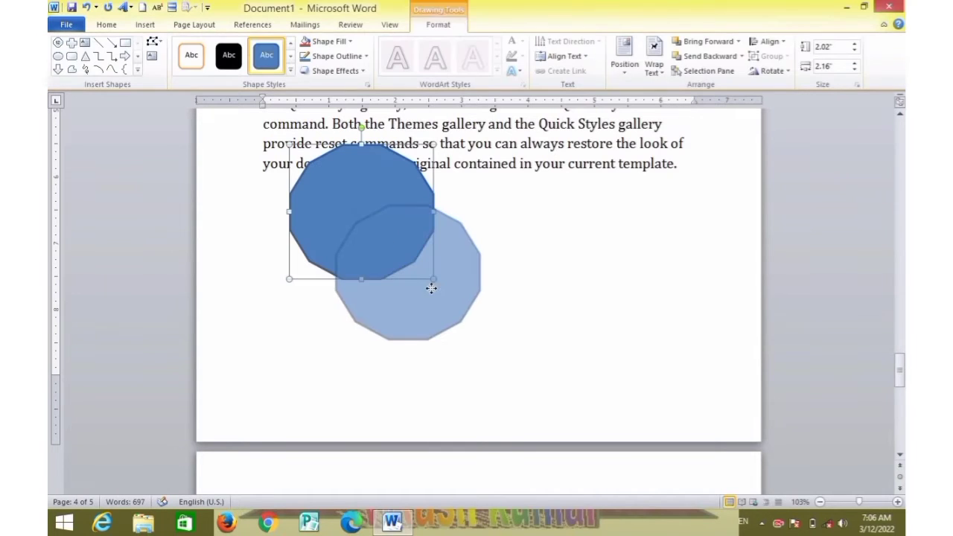
Add the 'Figure 3' caption above the decagon
right_click(411, 285)
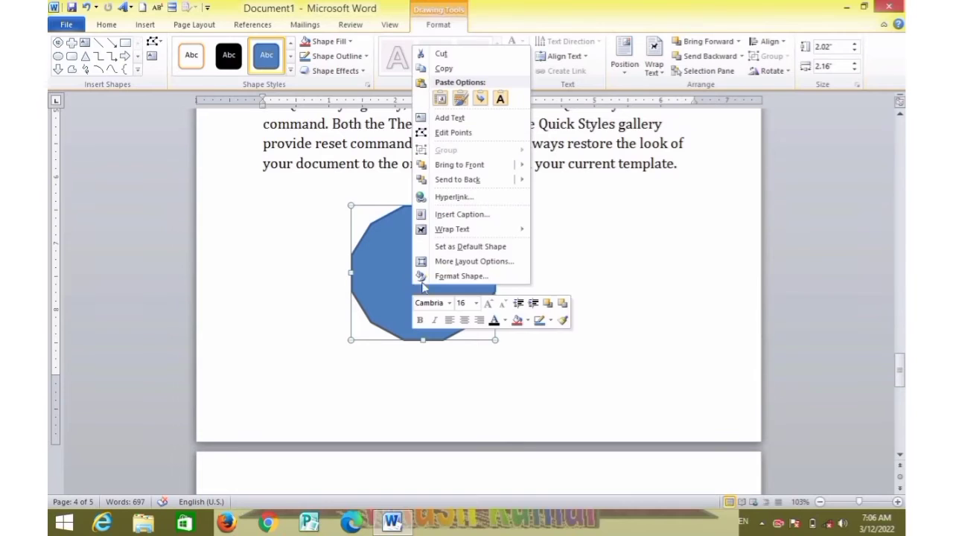
mouse_move(447, 224)
click(375, 252)
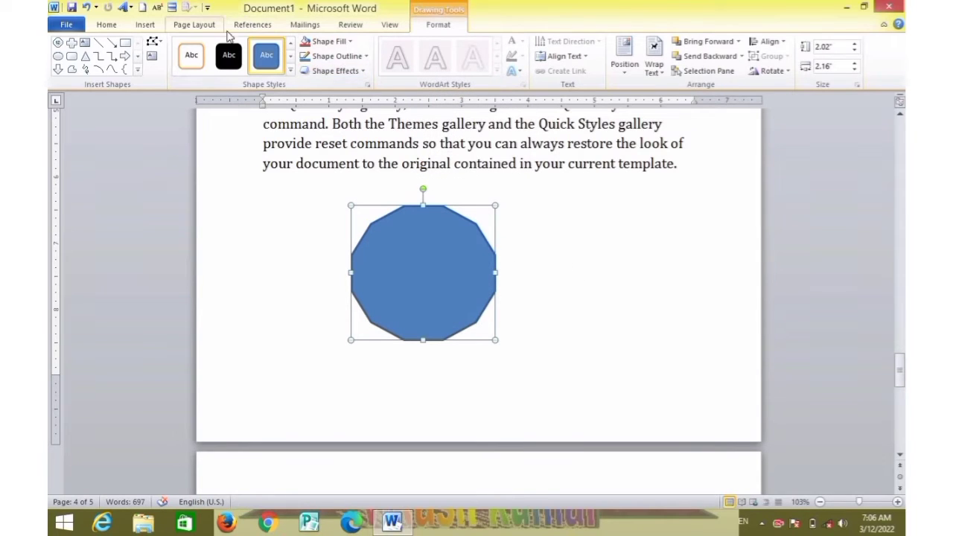
click(254, 27)
click(413, 70)
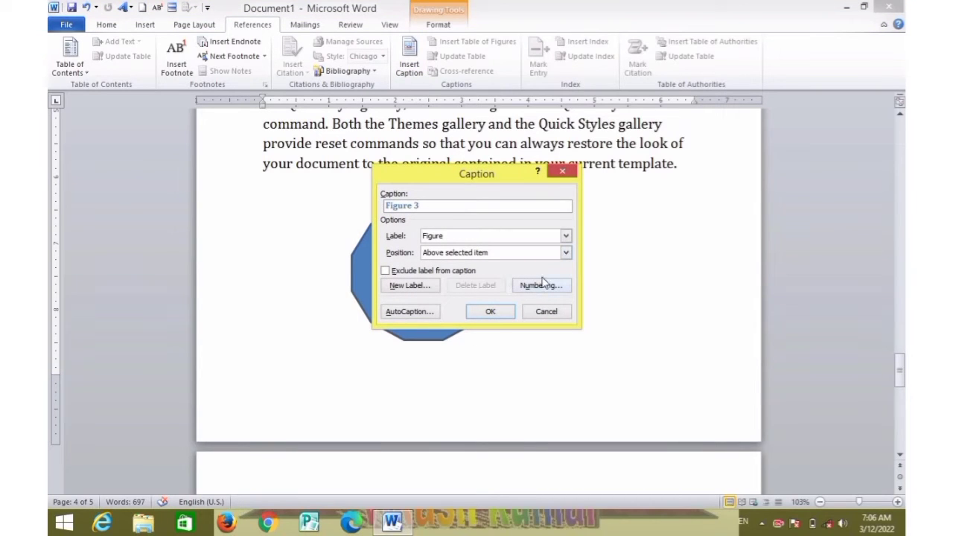
click(491, 312)
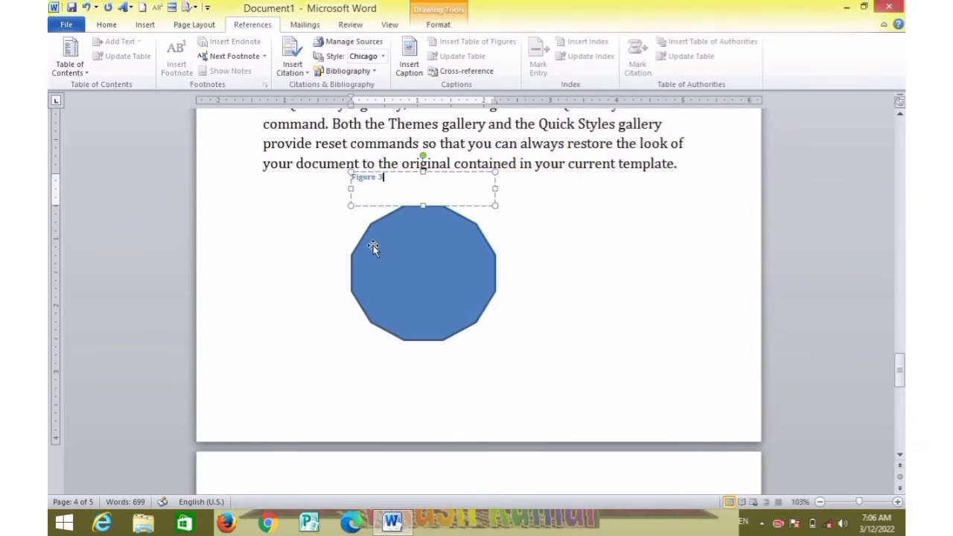
From the empty line after page 5's last paragraph, browse the Desktop and select logo tkd 2
click(301, 303)
scroll(301, 303, down, 1)
scroll(301, 303, down, 4)
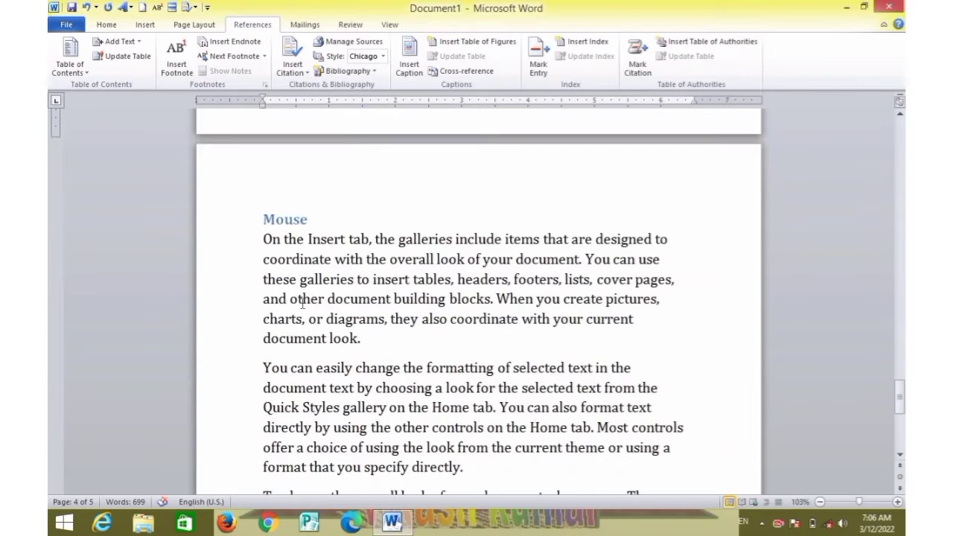
scroll(301, 303, down, 2)
scroll(301, 303, down, 3)
click(284, 366)
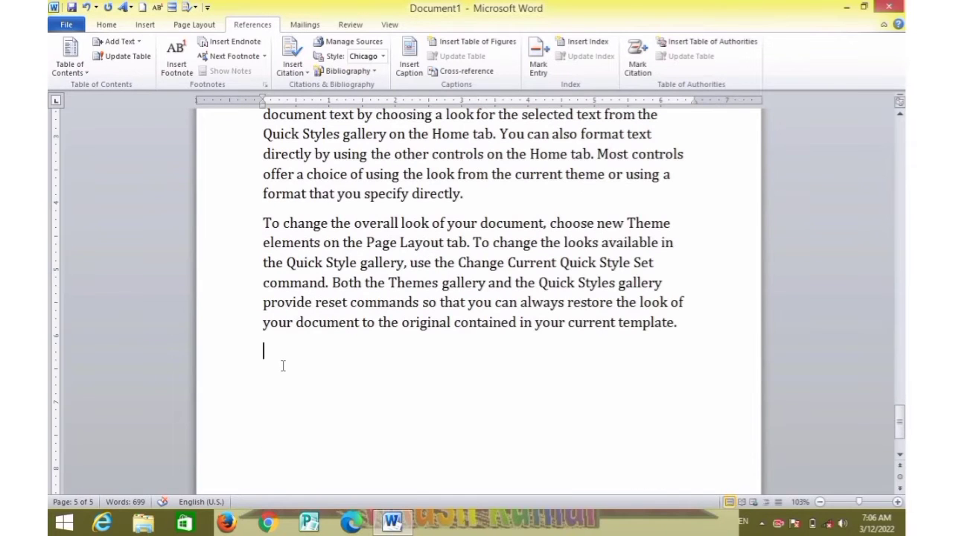
click(146, 25)
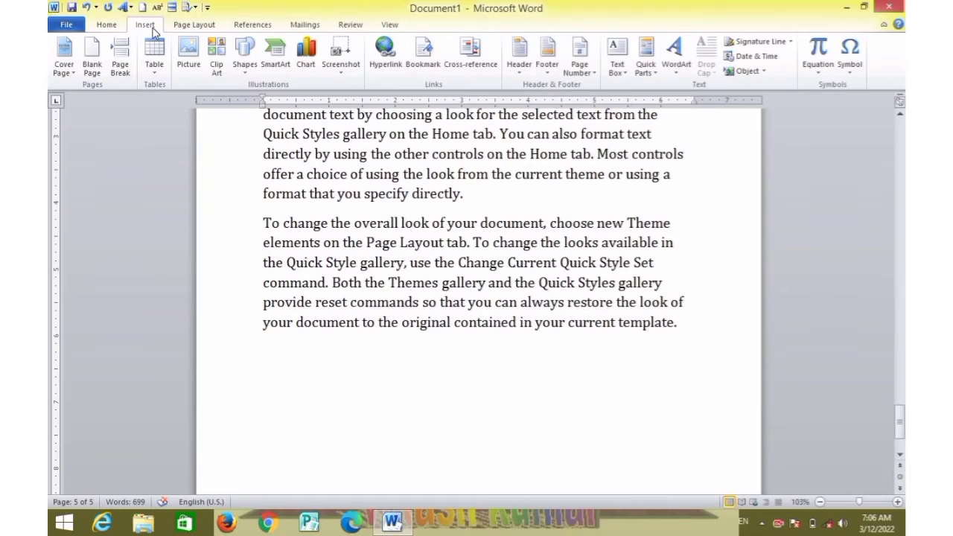
click(189, 59)
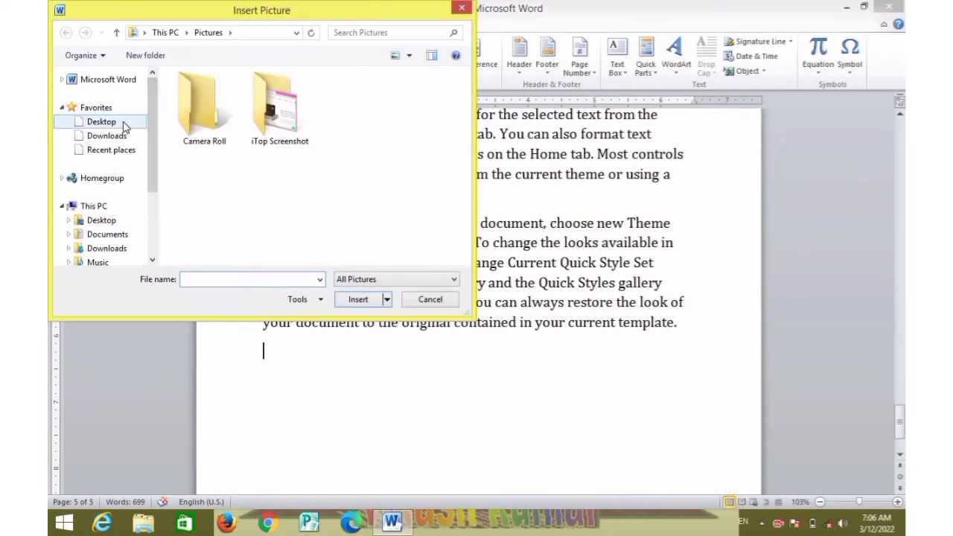
click(125, 128)
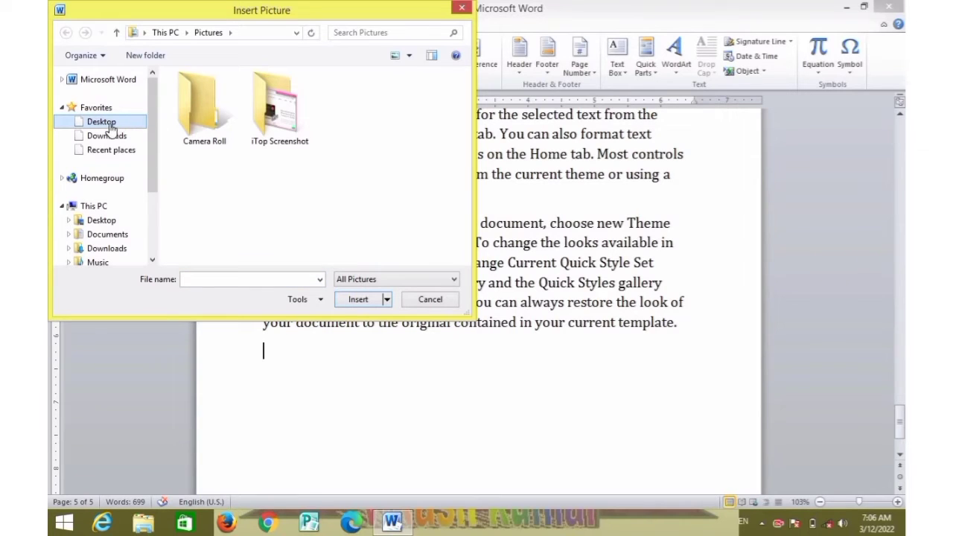
click(105, 222)
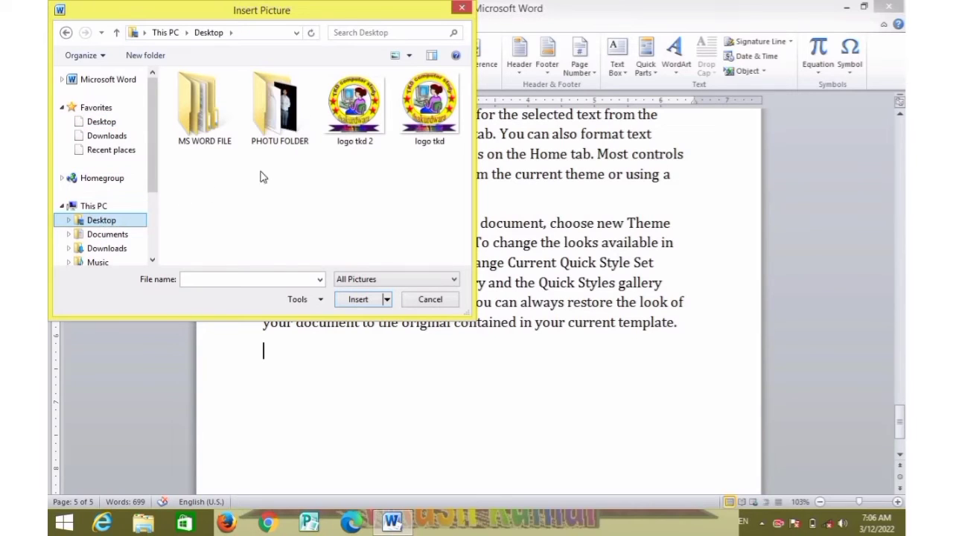
click(357, 126)
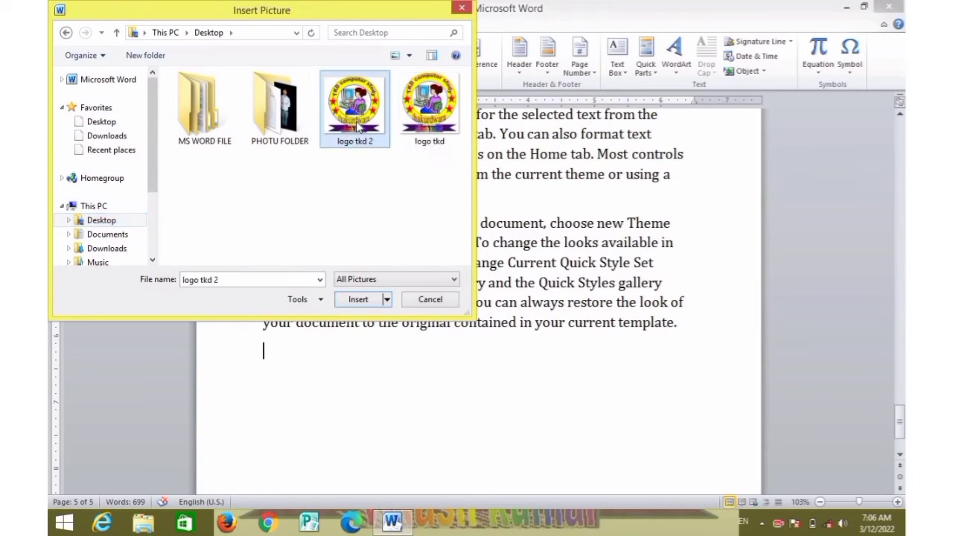
Insert logo tkd 2 and shrink it from about 3.52 by 3.75 inches to a small size
double_click(357, 127)
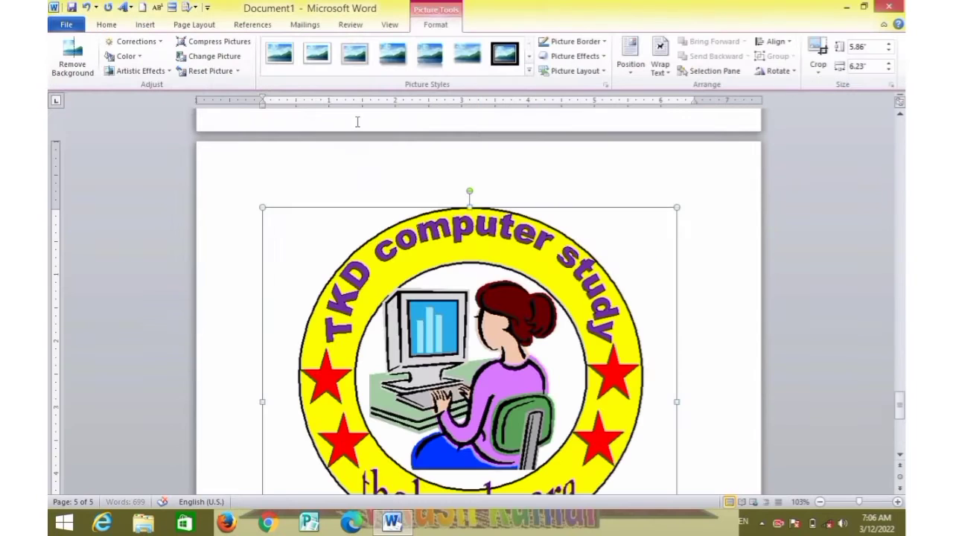
scroll(357, 191, down, 1)
scroll(447, 227, down, 8)
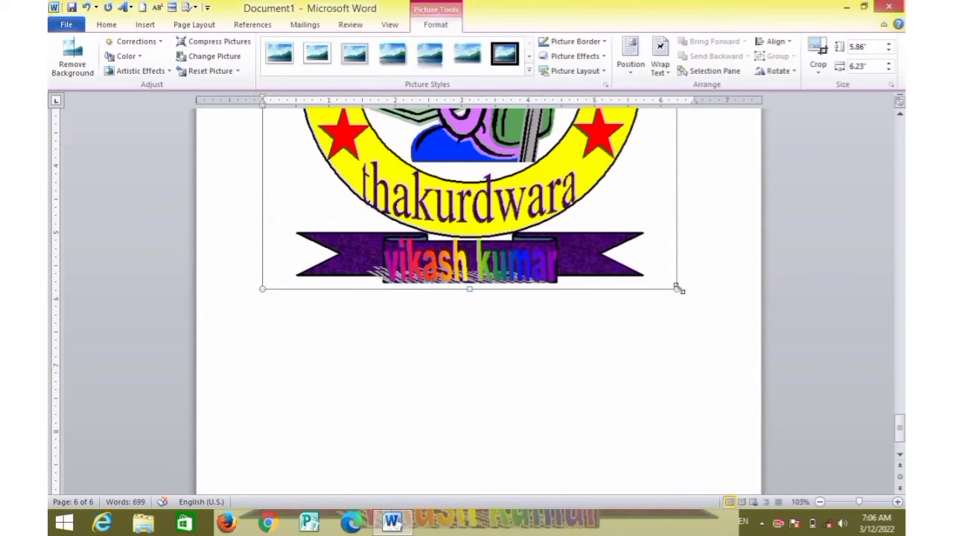
drag(677, 288, 511, 145)
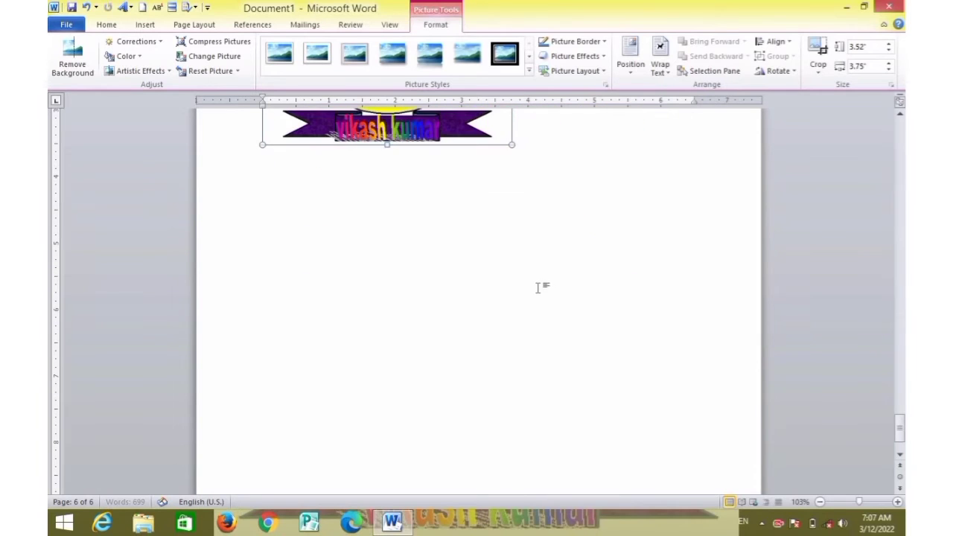
scroll(537, 287, up, 5)
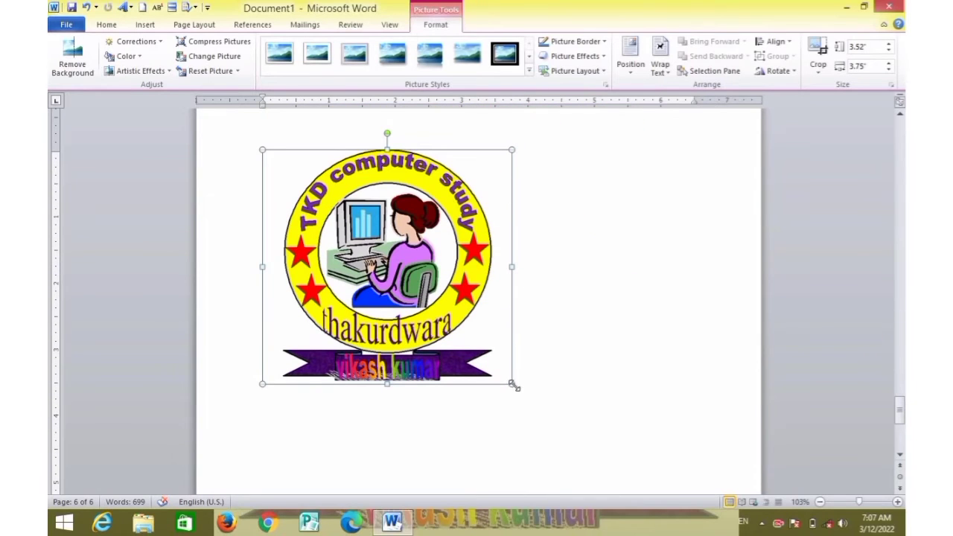
drag(512, 384, 359, 218)
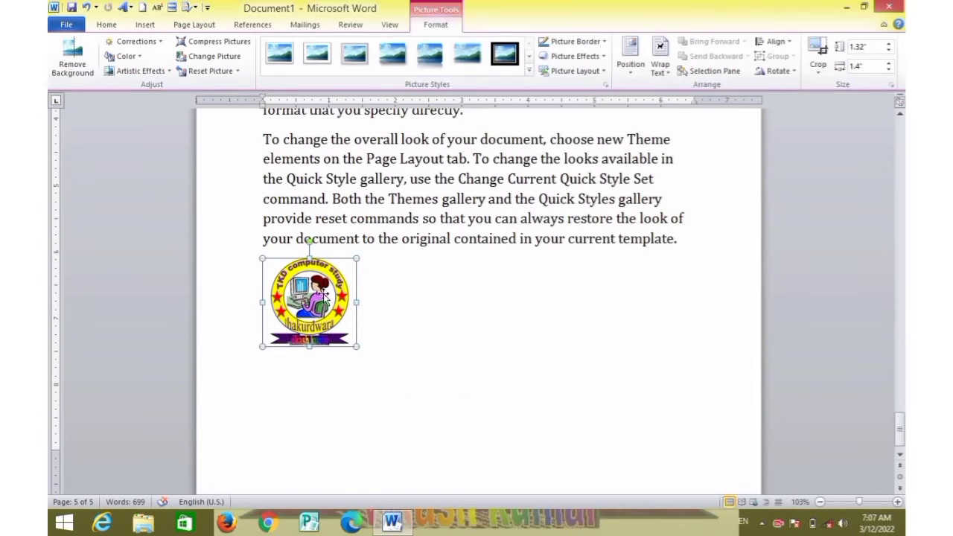
click(375, 329)
Float the logo in front of text, centre it under the paragraph, and size it 1.84 by 1.96 inches
click(660, 59)
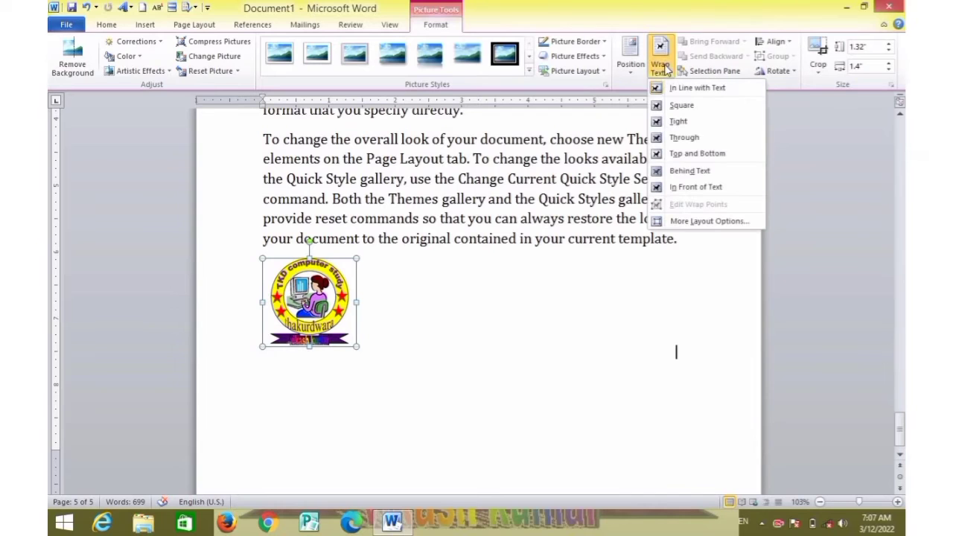
click(681, 187)
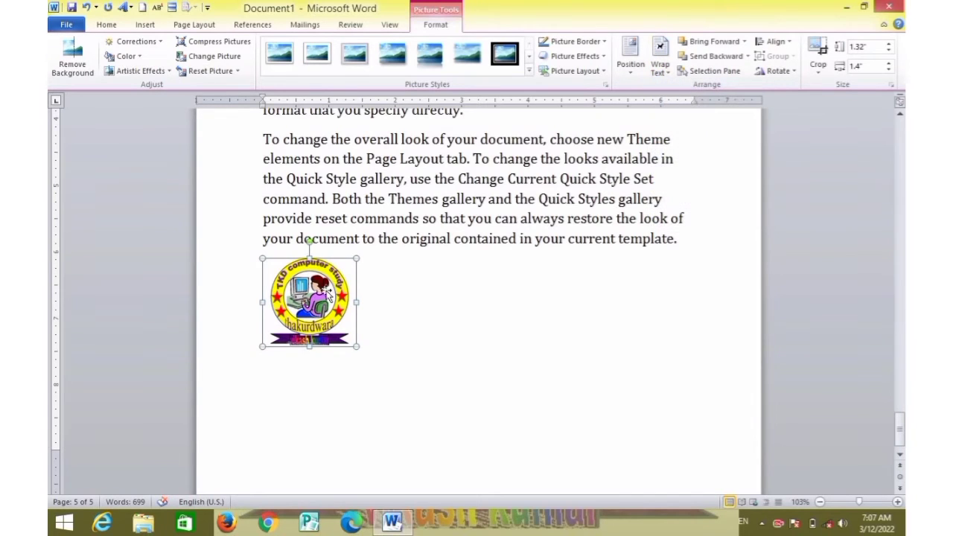
drag(326, 293, 477, 308)
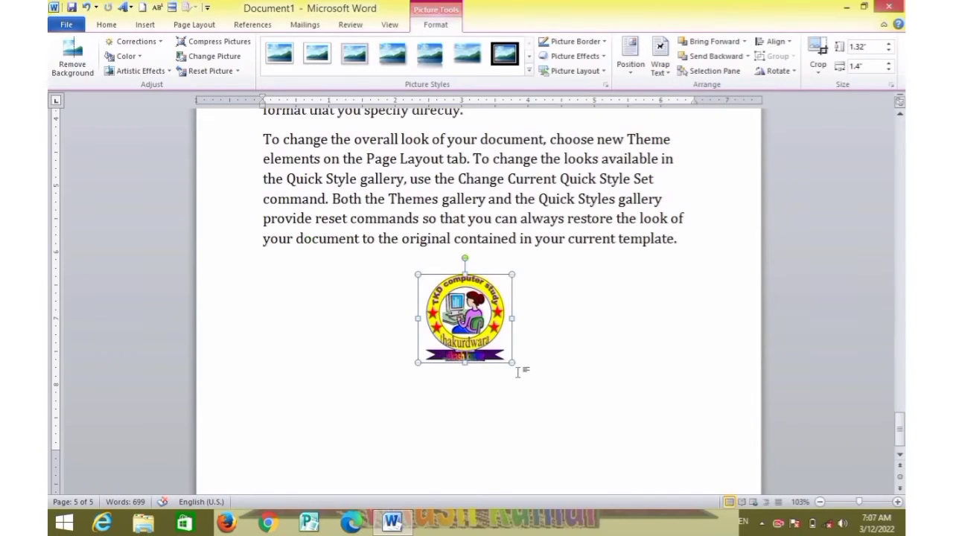
drag(514, 364, 547, 400)
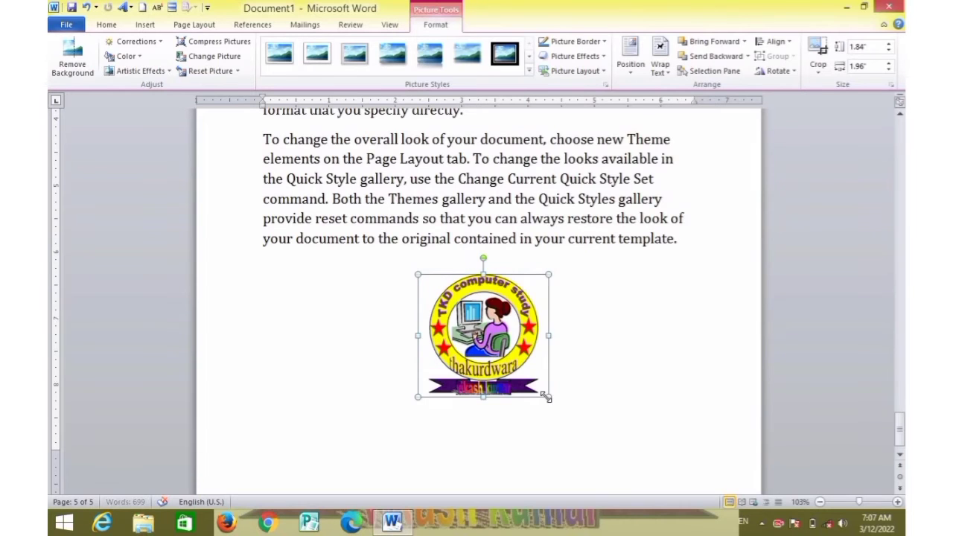
scroll(547, 400, up, 5)
scroll(547, 395, up, 3)
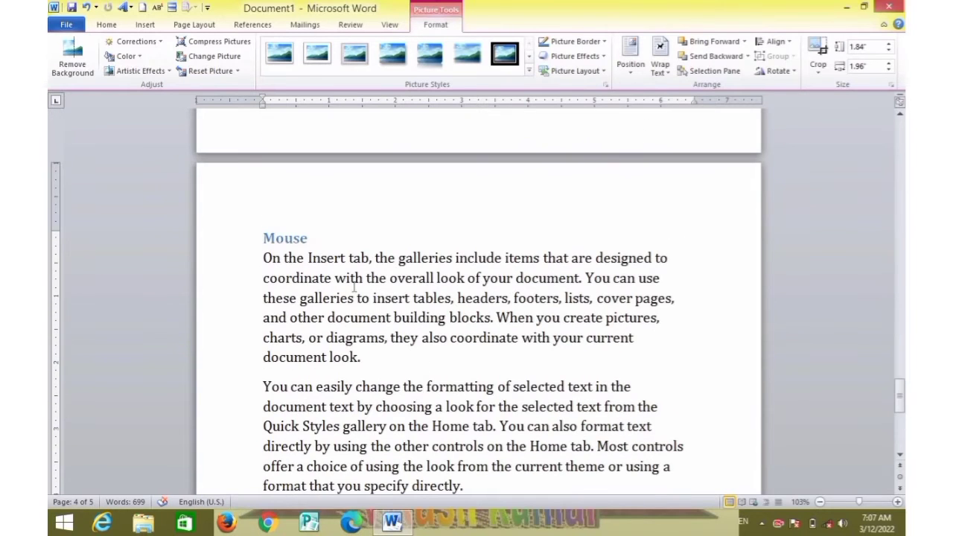
Insert a 'Figure 4' caption above the logo tkd 2 picture
scroll(318, 235, down, 3)
scroll(322, 234, down, 4)
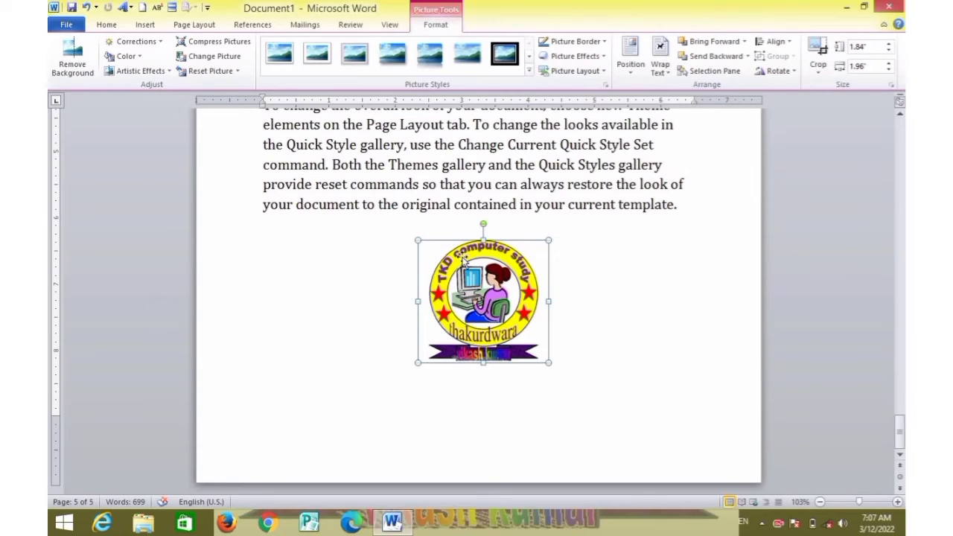
click(257, 26)
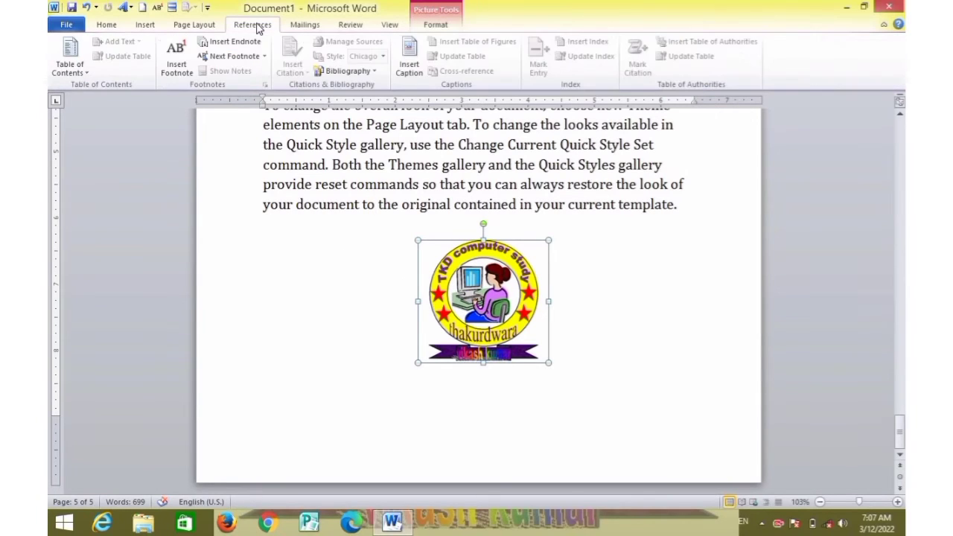
click(407, 80)
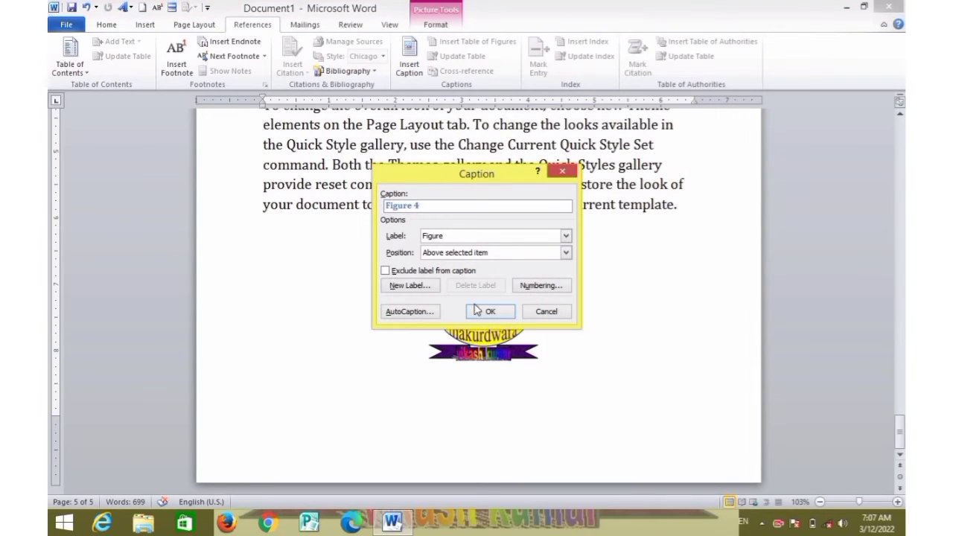
click(485, 317)
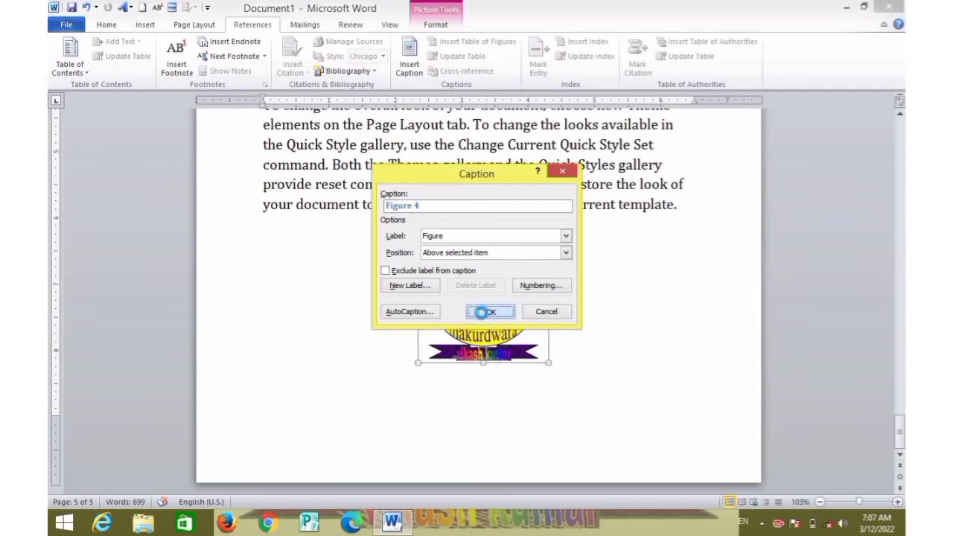
click(361, 345)
Return to page 1 and place the cursor on the blank line below the Contents table
scroll(361, 345, up, 1)
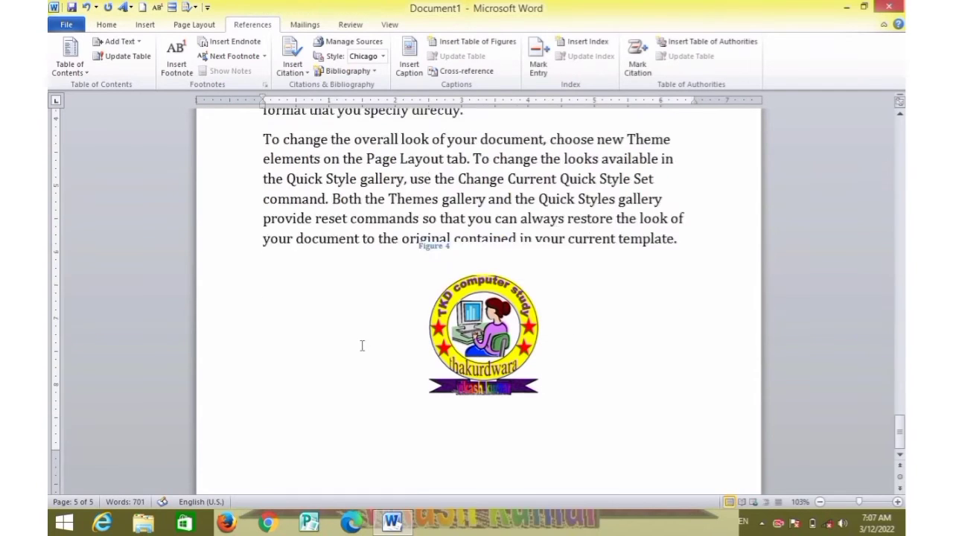
scroll(361, 345, up, 2)
scroll(361, 345, up, 5)
scroll(361, 345, up, 5)
scroll(362, 346, up, 5)
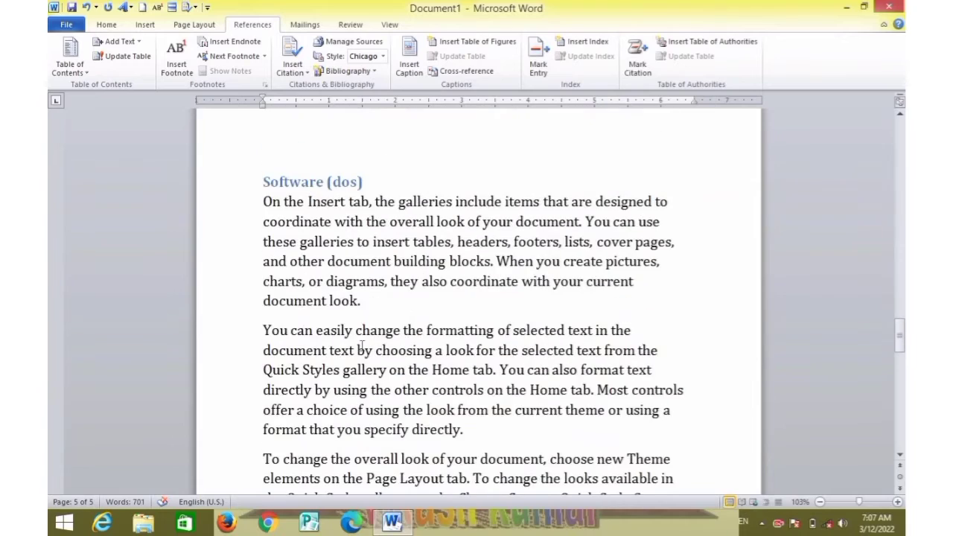
scroll(362, 345, up, 5)
scroll(362, 346, up, 10)
scroll(362, 345, up, 1)
scroll(362, 345, up, 3)
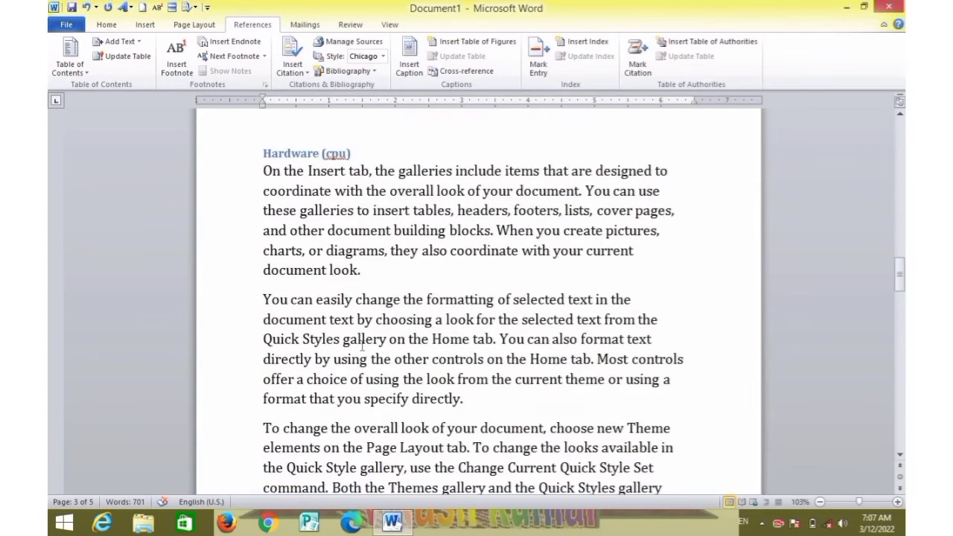
scroll(362, 345, up, 4)
scroll(361, 345, up, 3)
scroll(362, 345, up, 7)
scroll(361, 345, up, 7)
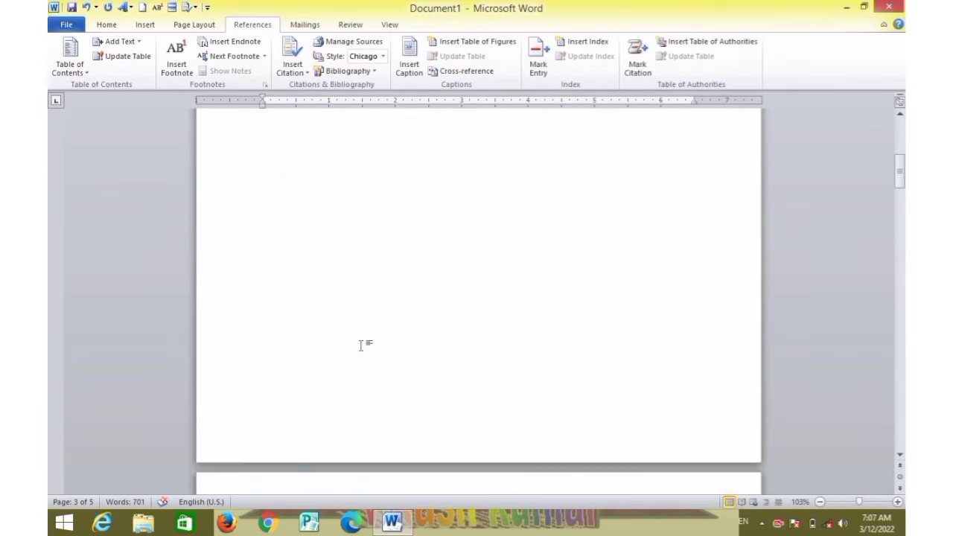
scroll(361, 345, up, 10)
click(276, 393)
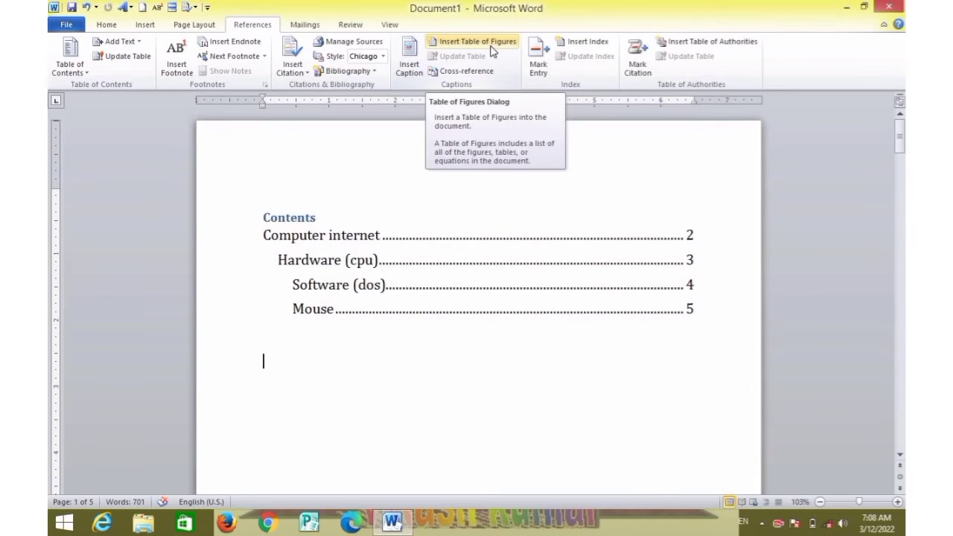
Insert a Table of Figures with underline tab leaders, listing Figures 1–4 on pages 2–5
click(492, 41)
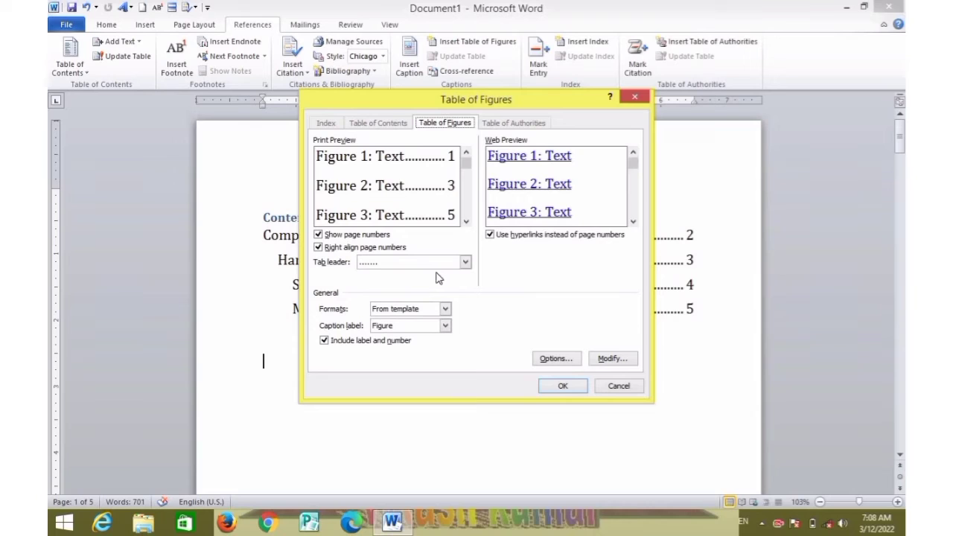
click(465, 262)
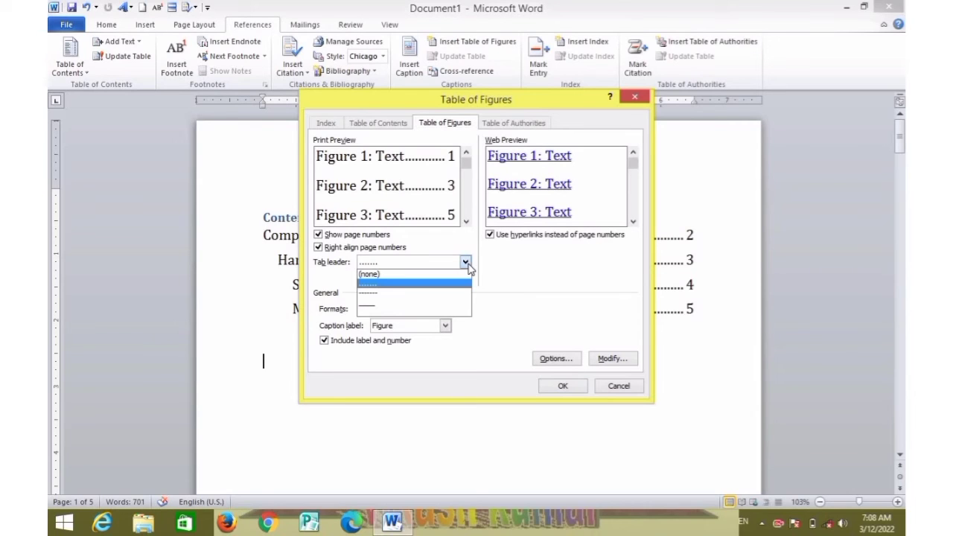
click(425, 306)
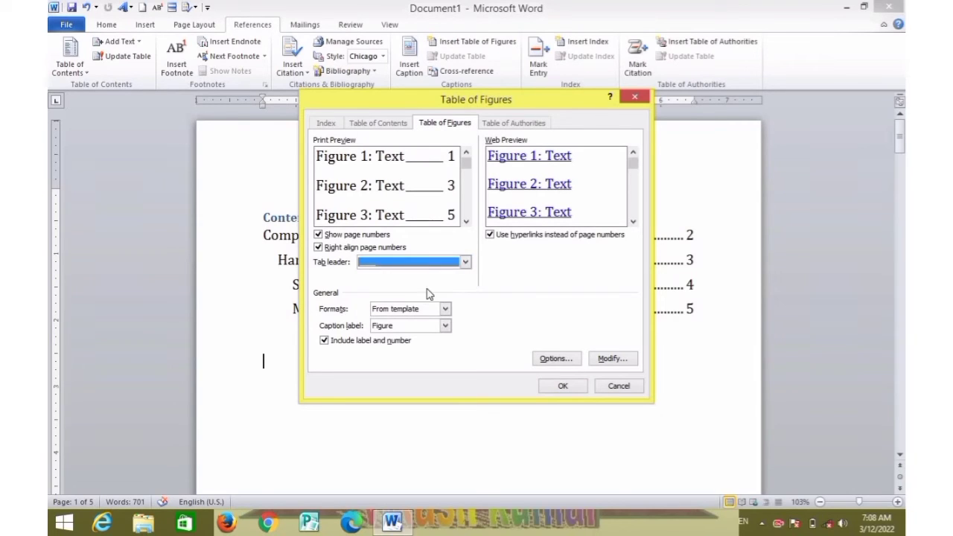
click(561, 386)
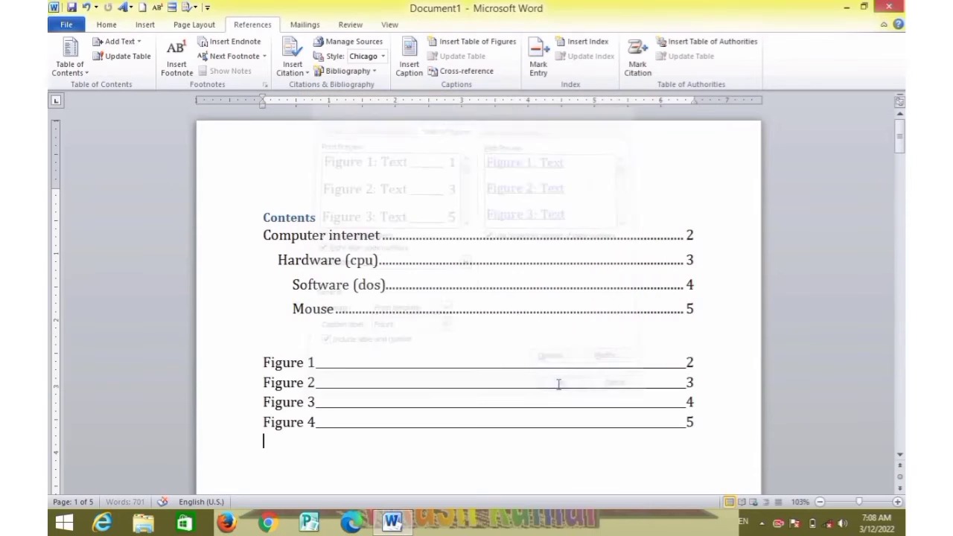
scroll(440, 345, down, 2)
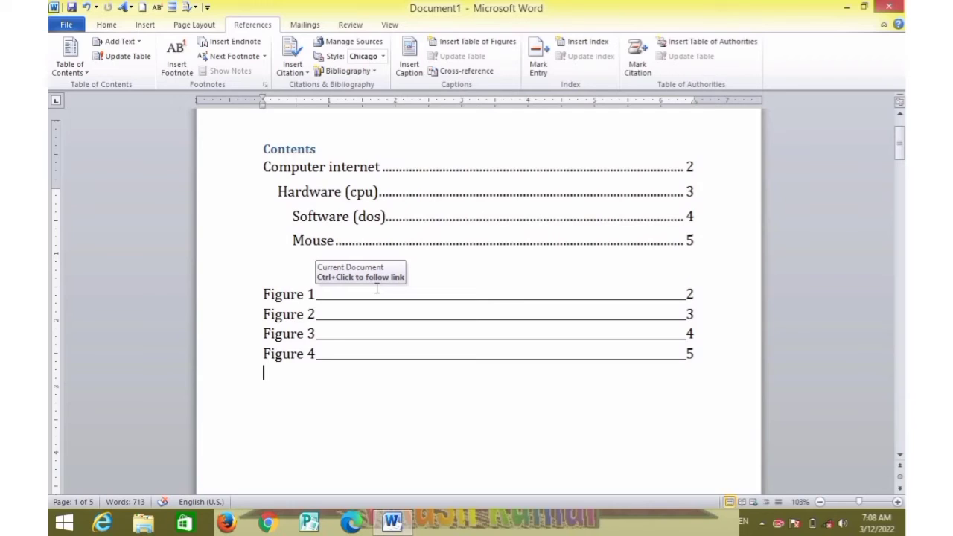
click(478, 276)
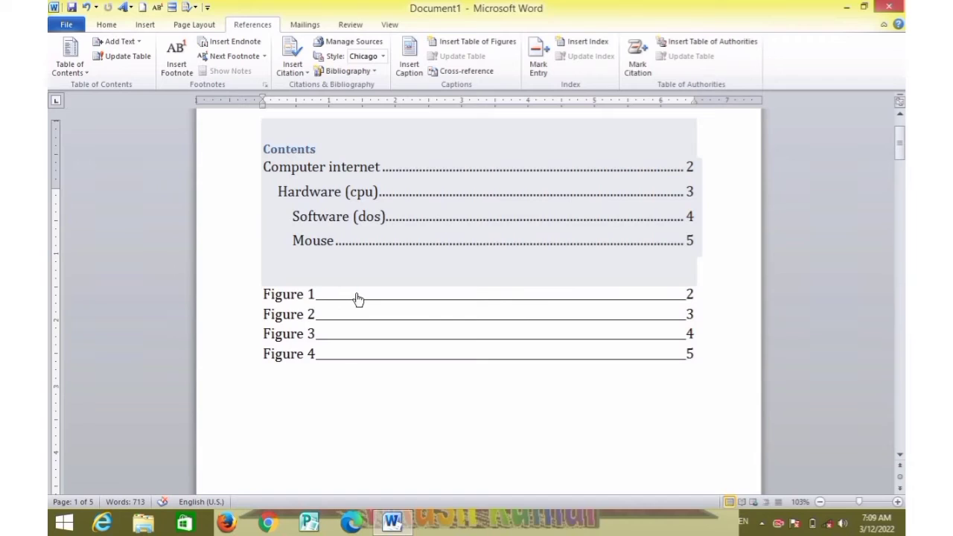
click(345, 395)
scroll(345, 392, down, 10)
scroll(345, 379, up, 3)
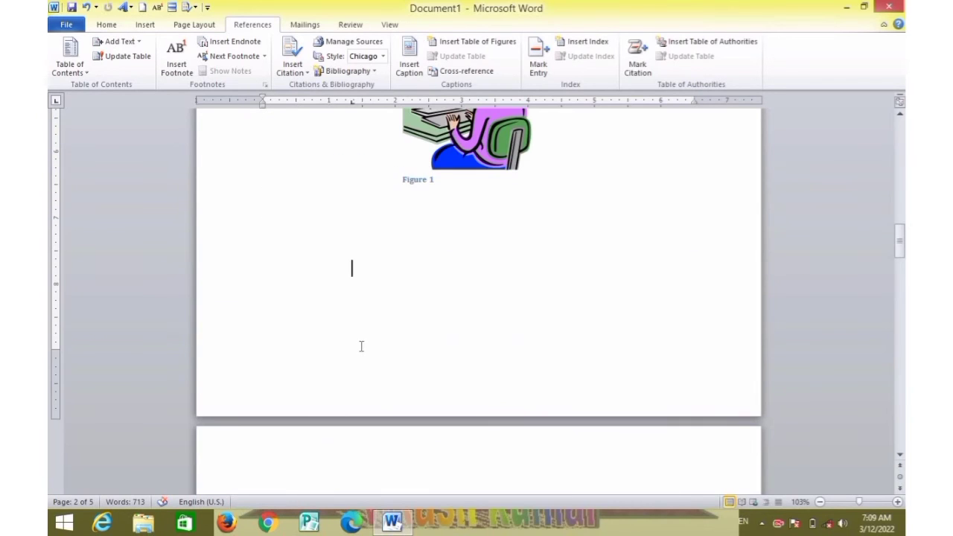
scroll(391, 336, up, 2)
scroll(423, 295, up, 5)
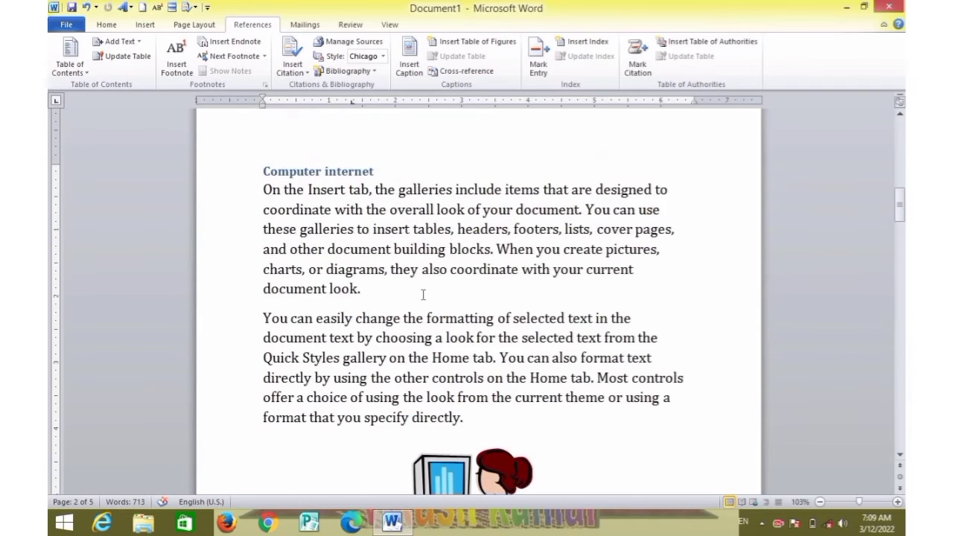
scroll(423, 295, up, 10)
scroll(419, 293, up, 2)
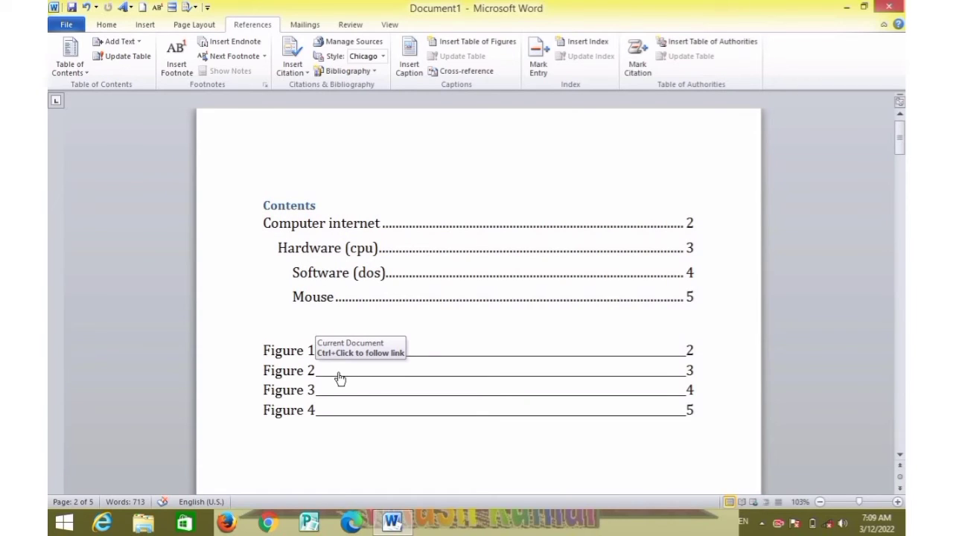
ctrl+click(339, 378)
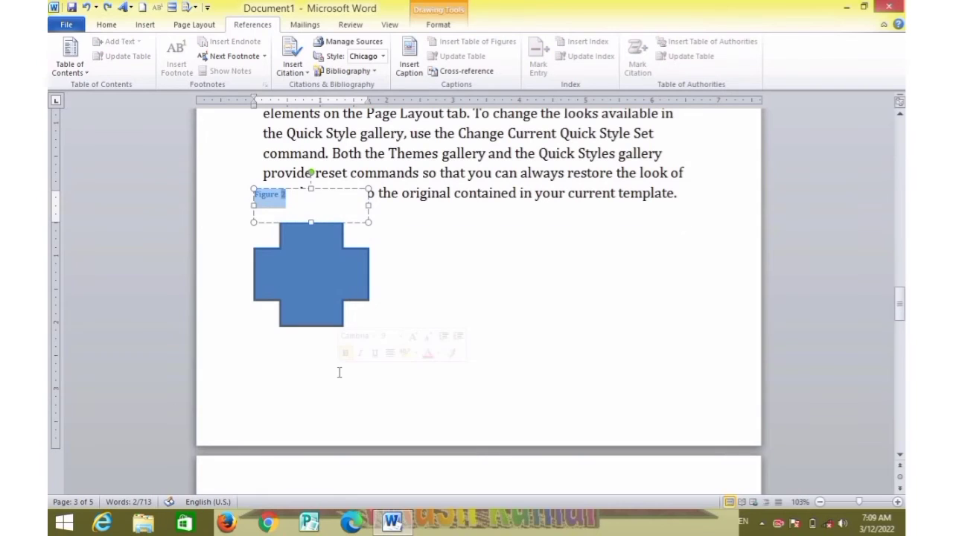
click(458, 330)
scroll(459, 329, up, 4)
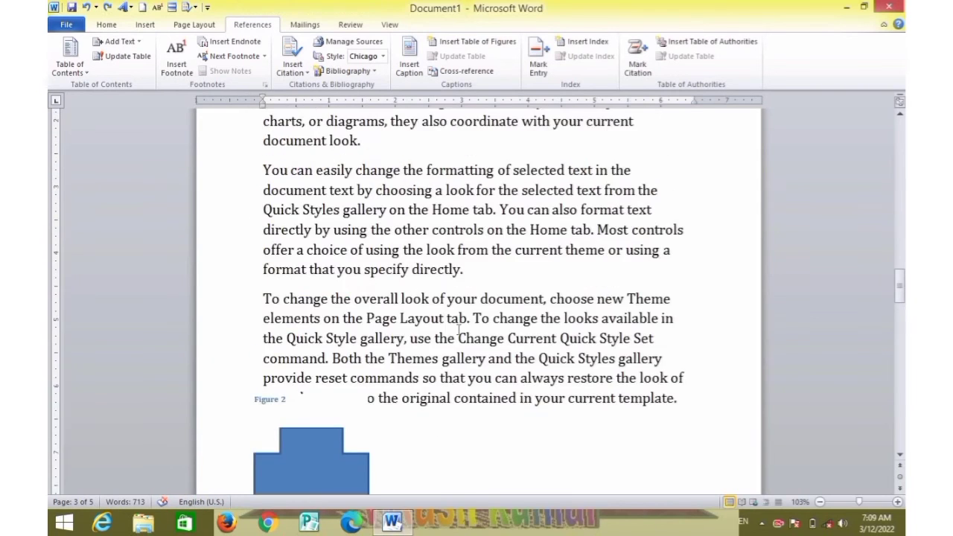
scroll(458, 330, up, 5)
scroll(458, 330, up, 4)
scroll(458, 330, up, 4)
scroll(457, 330, up, 5)
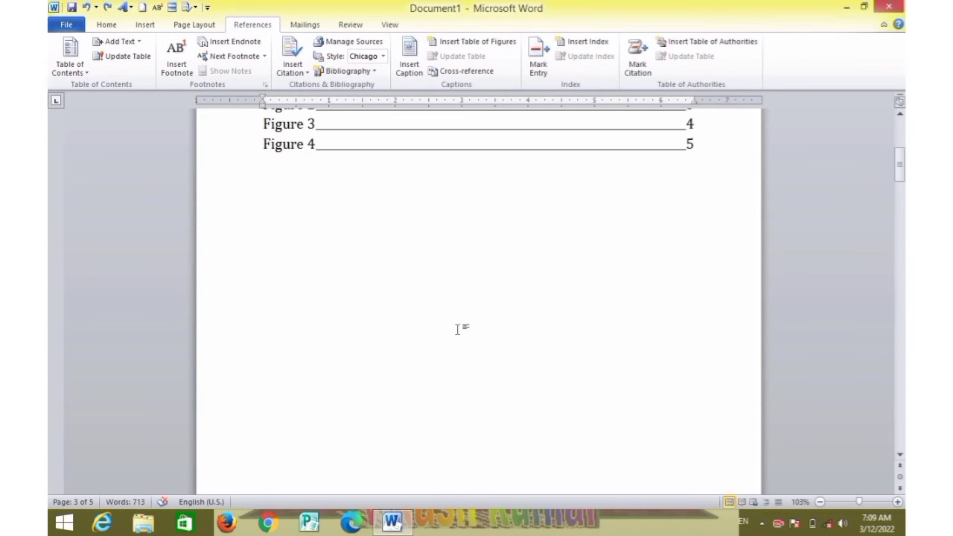
scroll(423, 322, up, 4)
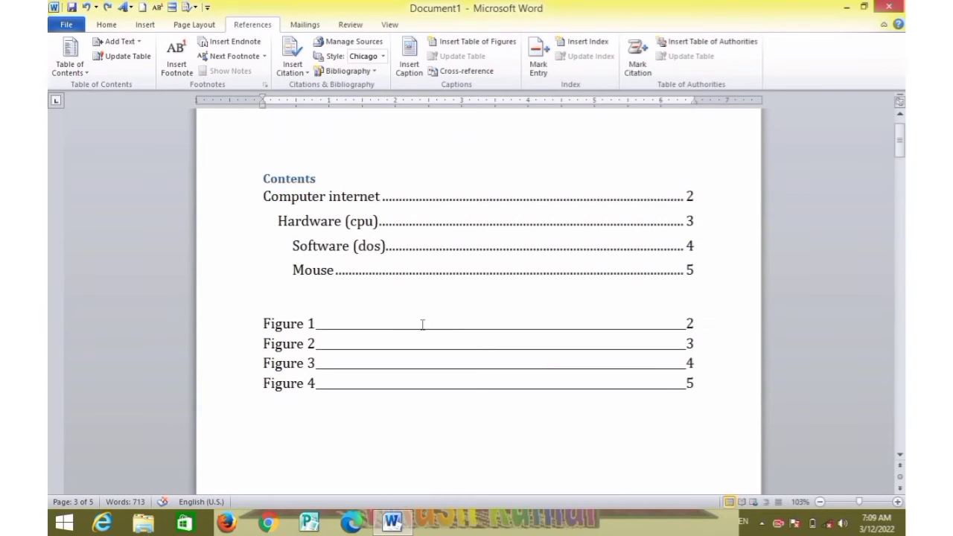
ctrl+click(345, 393)
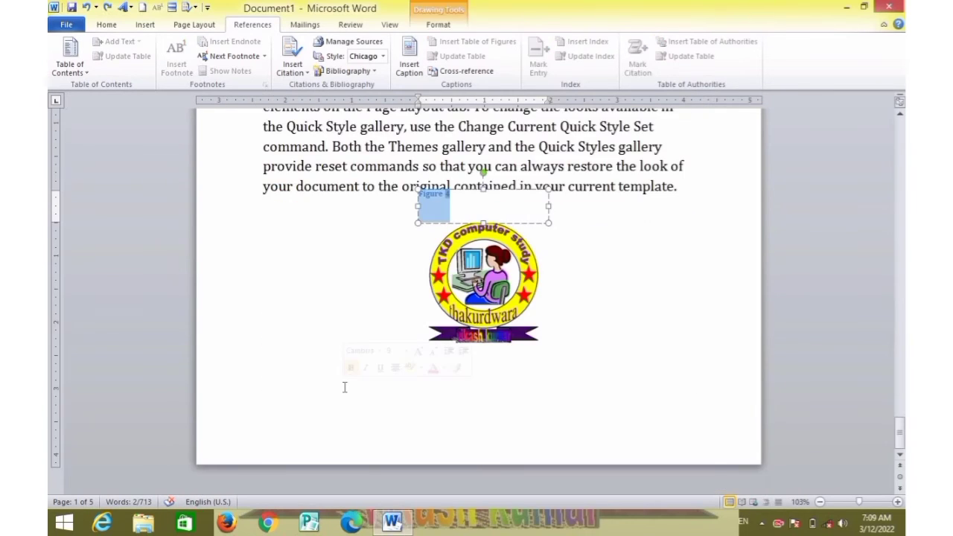
click(372, 280)
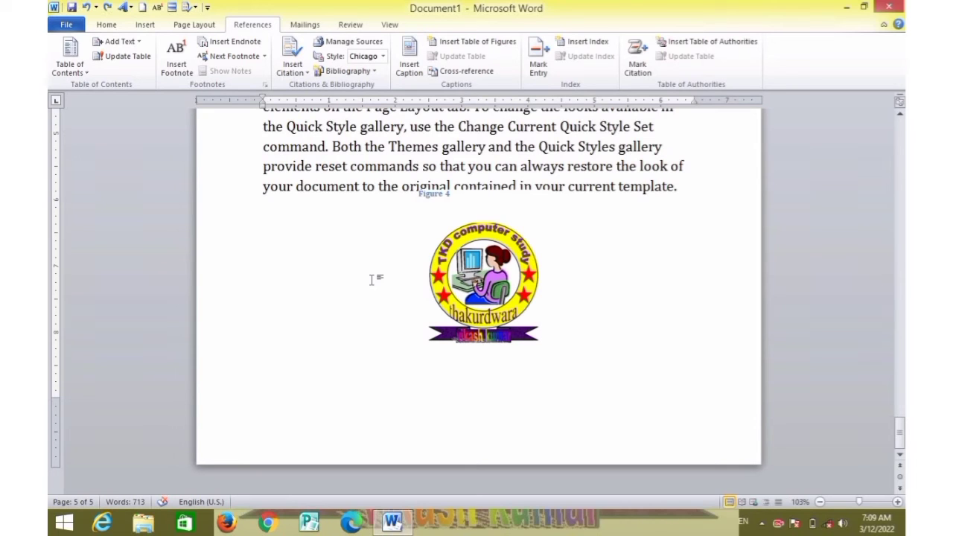
scroll(372, 279, up, 3)
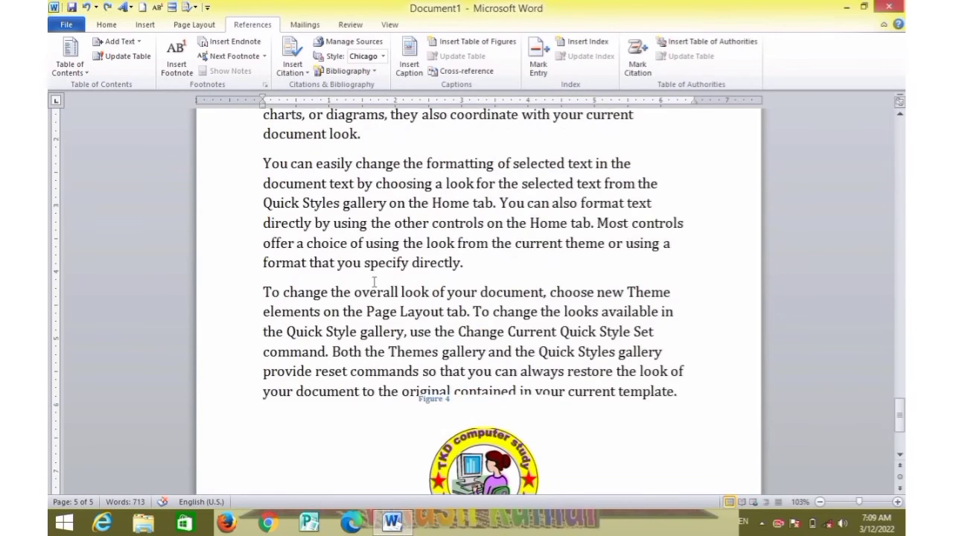
scroll(372, 279, up, 10)
scroll(375, 281, down, 6)
scroll(375, 282, down, 4)
scroll(374, 281, down, 6)
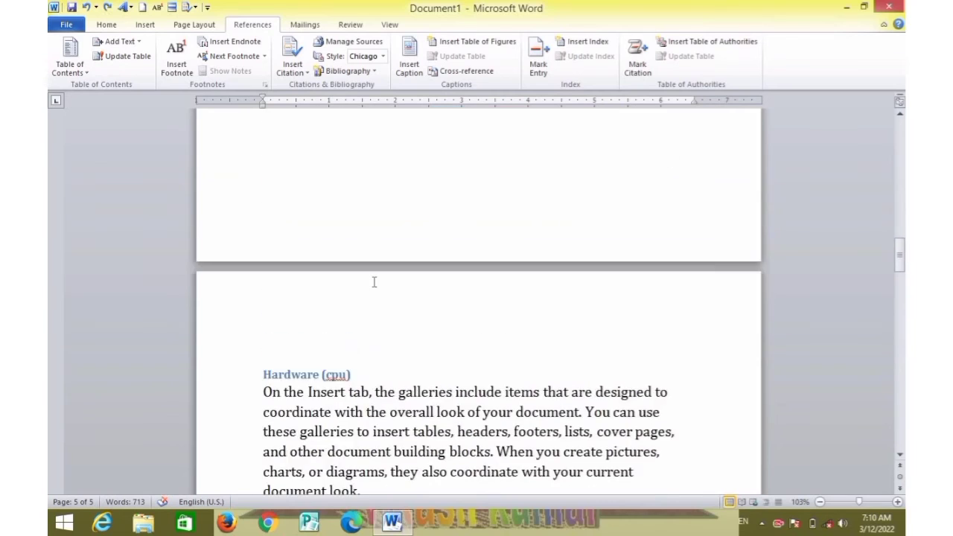
scroll(374, 282, down, 5)
scroll(374, 281, down, 5)
scroll(374, 282, down, 3)
scroll(375, 281, up, 1)
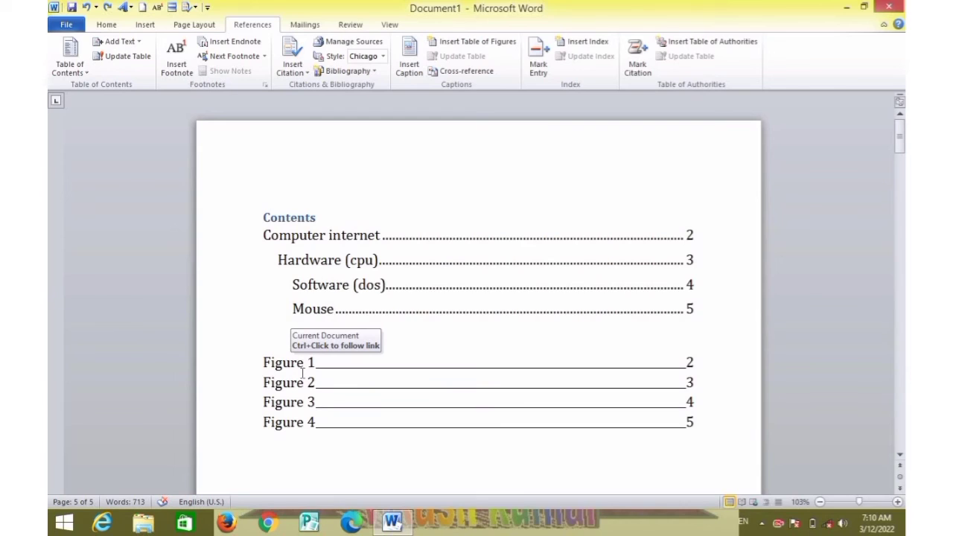
click(367, 267)
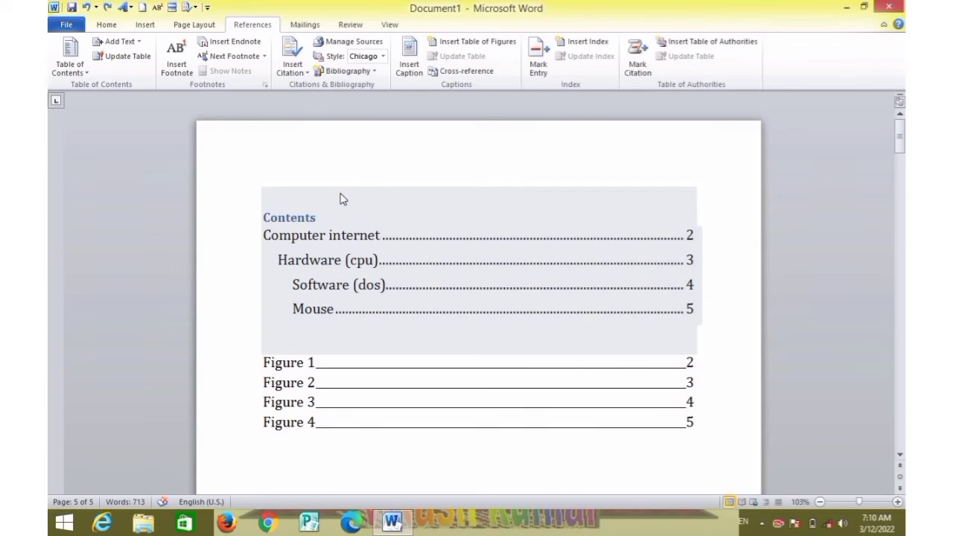
click(422, 140)
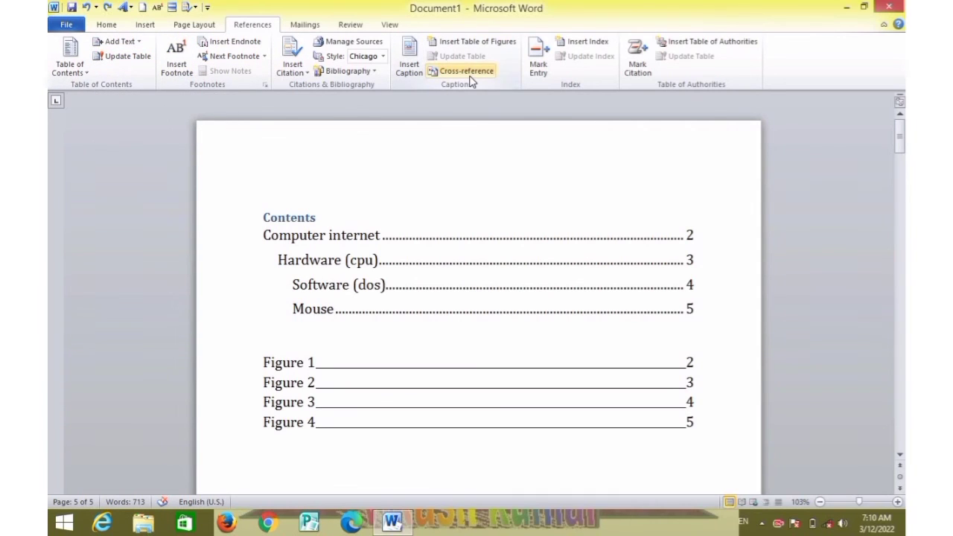
click(145, 25)
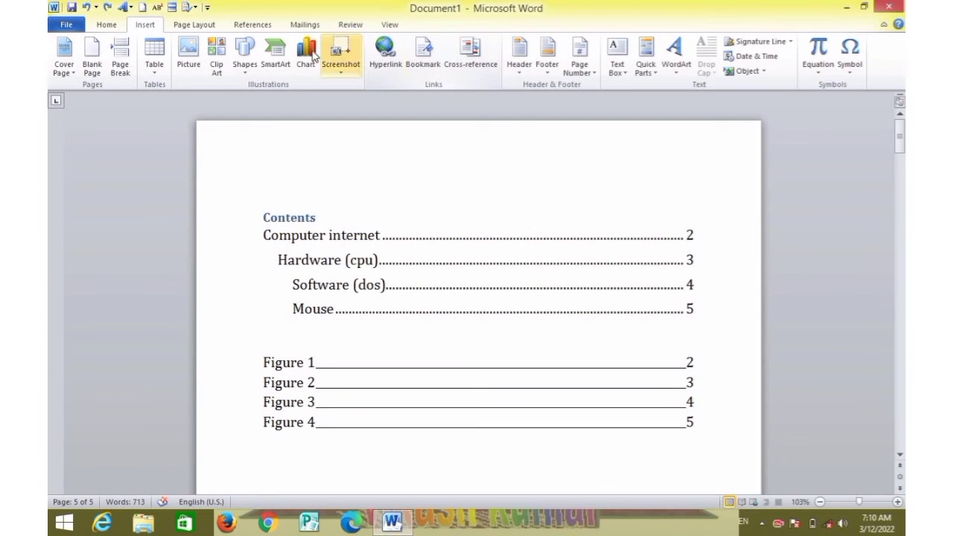
click(257, 28)
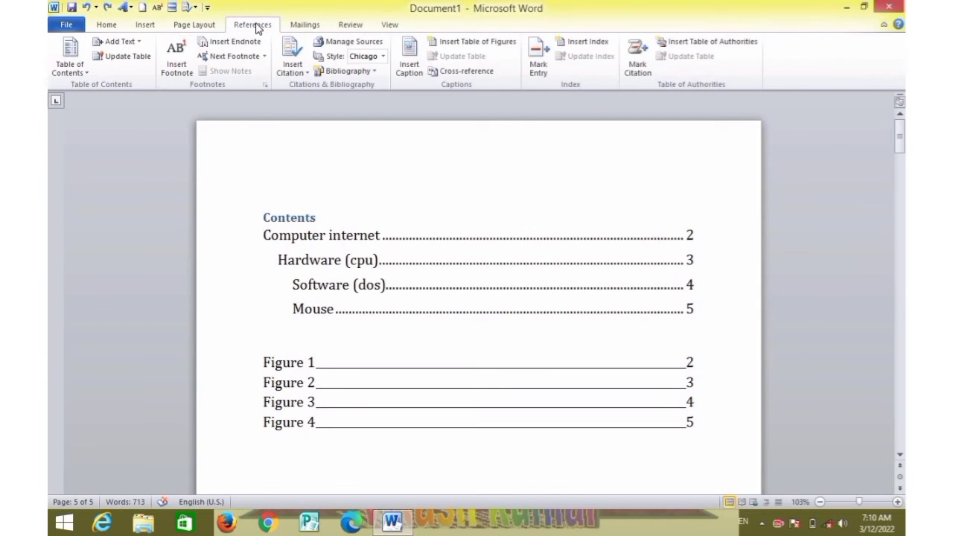